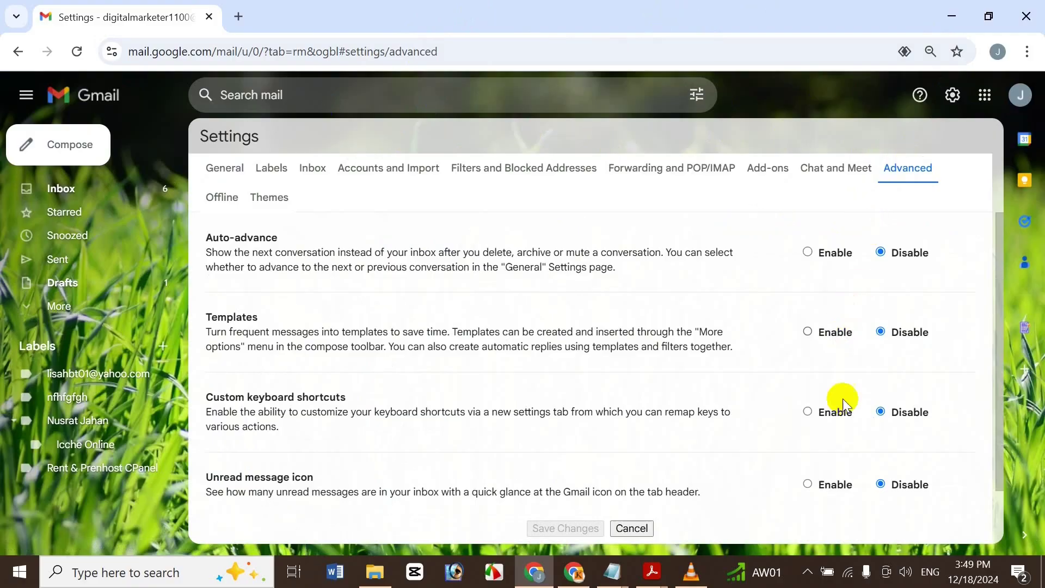
- Enable Auto-advance in Gmail's Advanced settings and save the changes
{"action": "scroll", "coordinate": [987, 405], "scroll_direction": "down", "scroll_amount": 1}
{"action": "scroll", "coordinate": [986, 391], "scroll_direction": "up", "scroll_amount": 1}
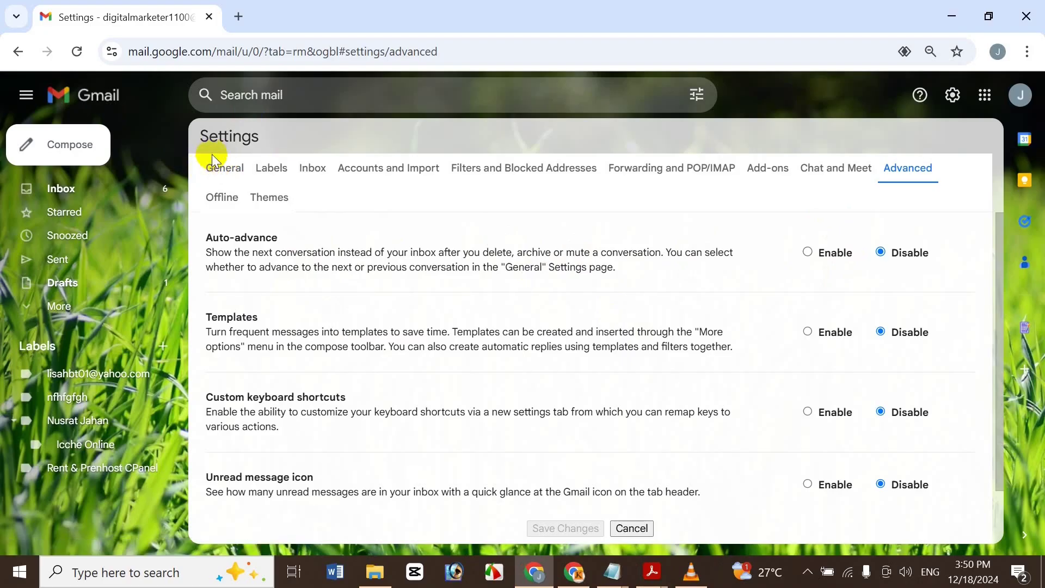
{"action": "left_click", "coordinate": [808, 252]}
{"action": "left_click_drag", "start_coordinate": [998, 318], "coordinate": [988, 520]}
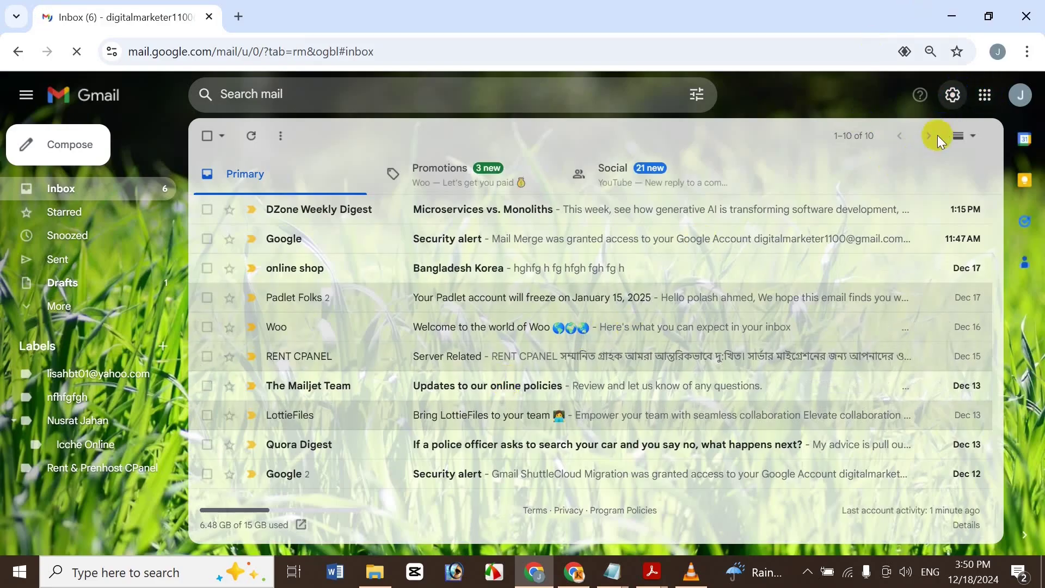
- Open the full General settings and examine the Auto-advance options for archived, deleted or muted conversations
{"action": "left_click", "coordinate": [950, 105]}
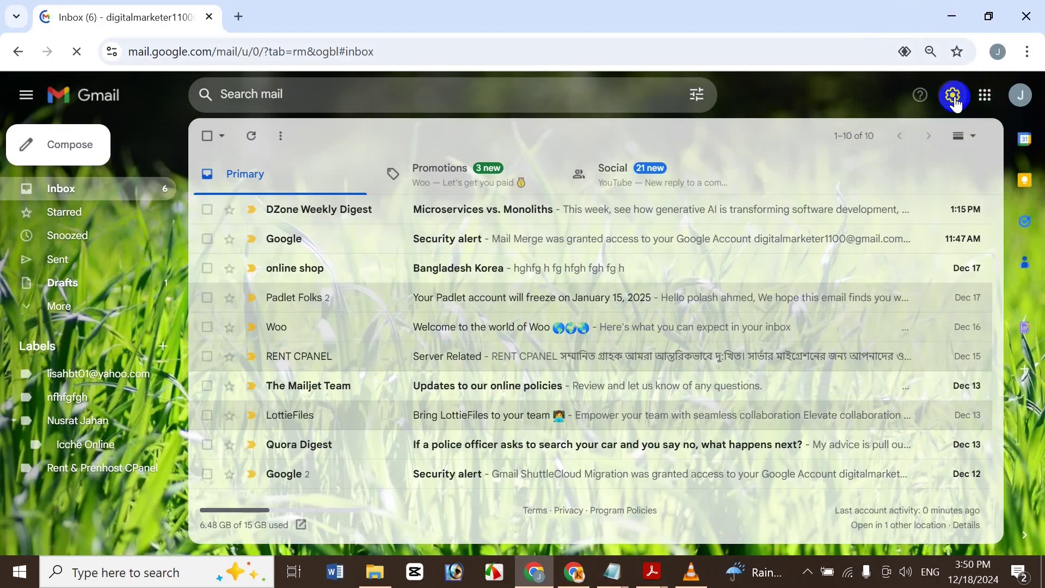
{"action": "left_click", "coordinate": [952, 103]}
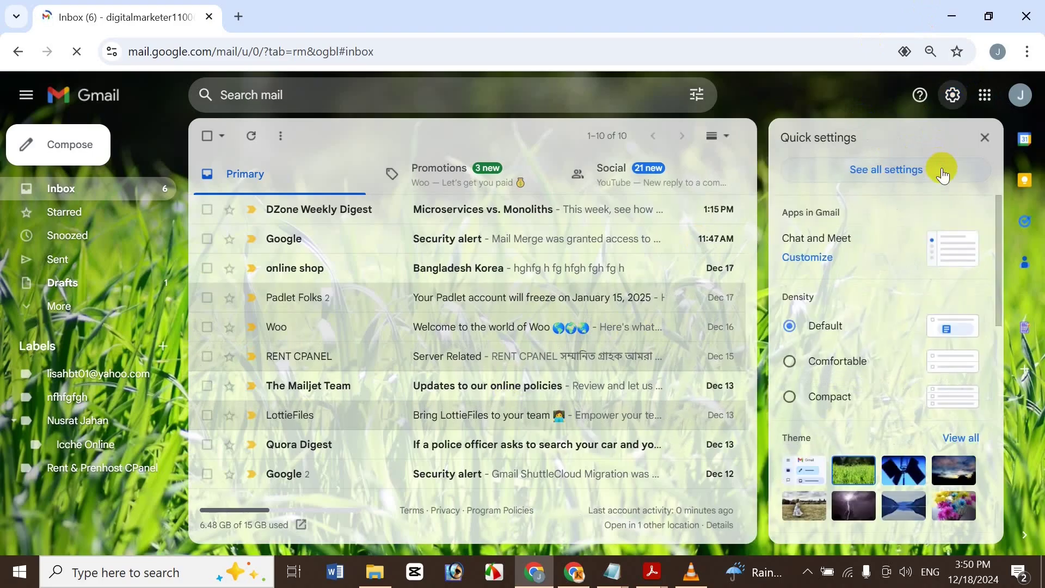
{"action": "left_click", "coordinate": [943, 173]}
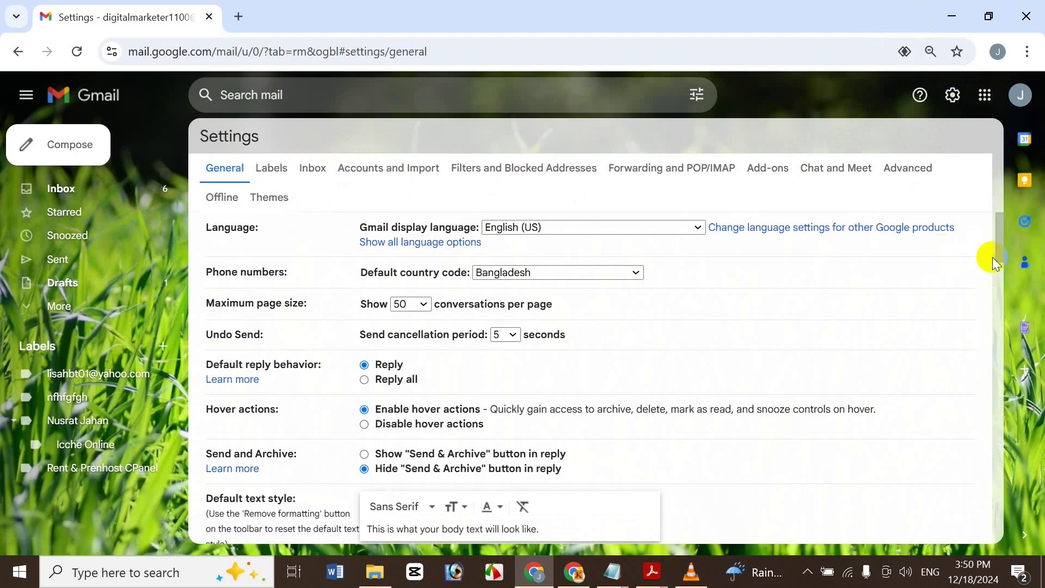
{"action": "left_click_drag", "start_coordinate": [1000, 234], "coordinate": [992, 280]}
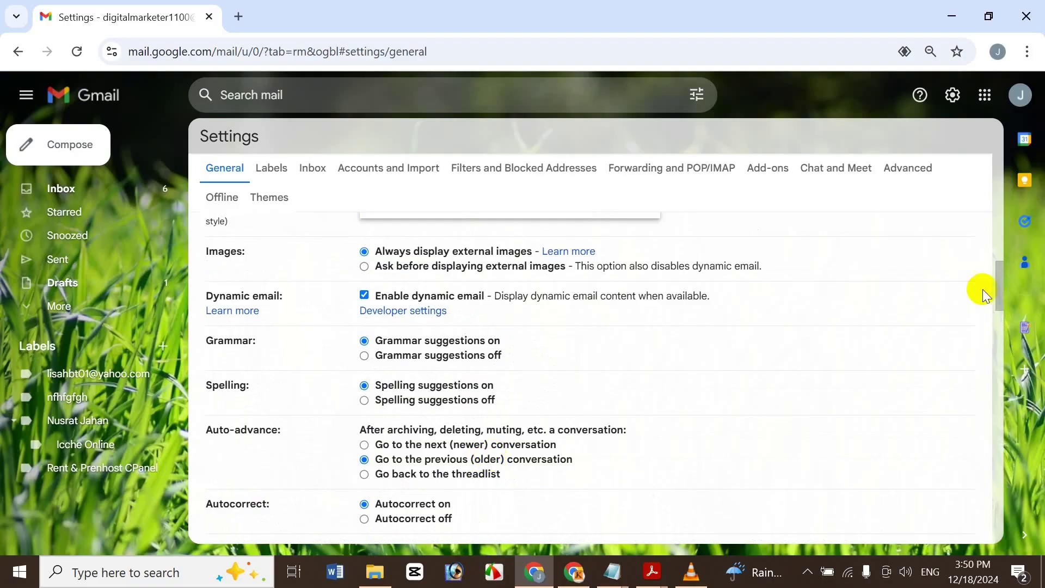
{"action": "left_click_drag", "start_coordinate": [998, 289], "coordinate": [829, 308]}
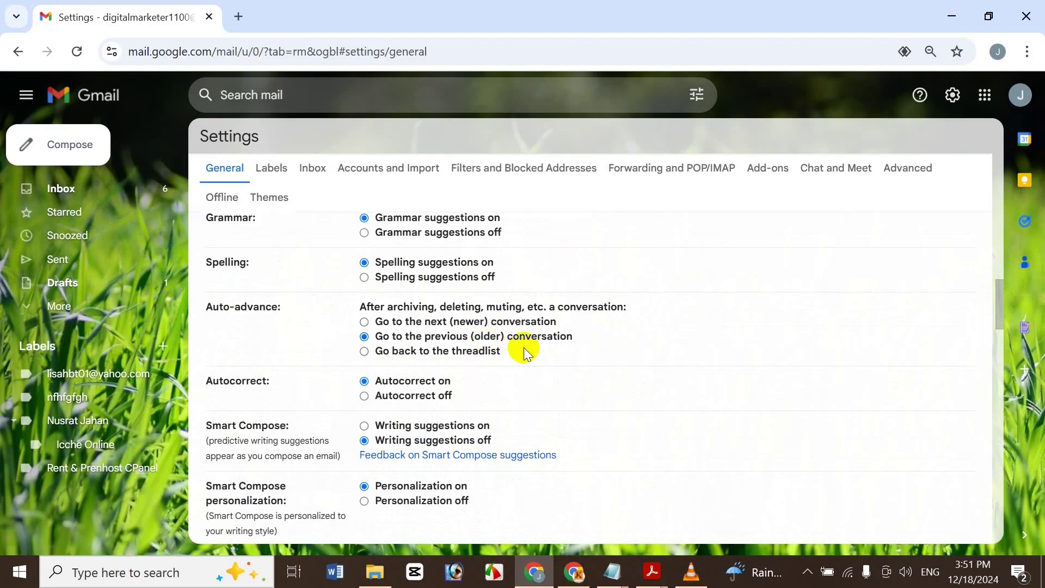
- Open the Padlet Folks conversation from the inbox, delete it from within the message view and return to the inbox
{"action": "left_click", "coordinate": [80, 189]}
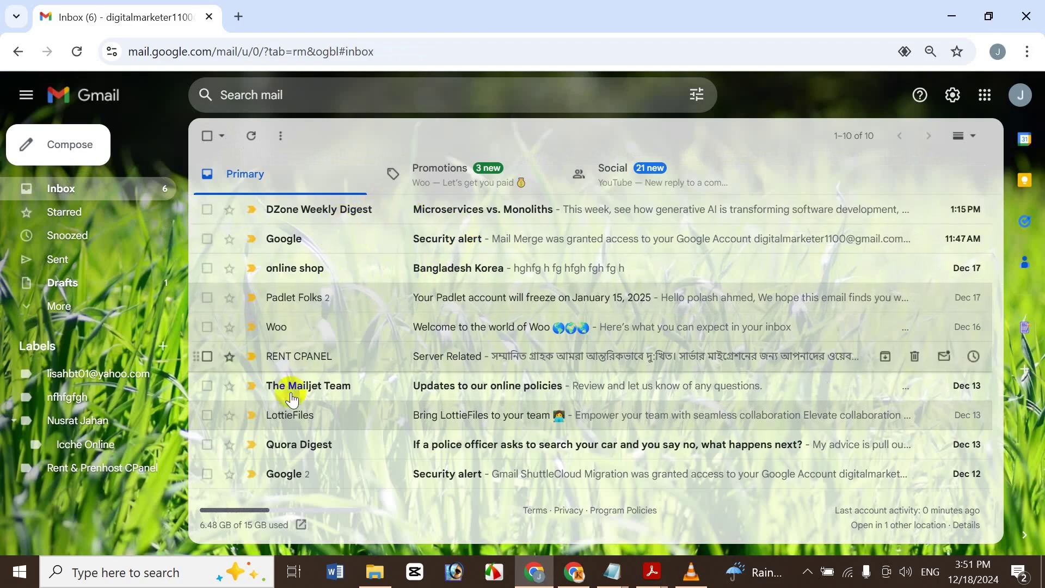
{"action": "left_click", "coordinate": [351, 301]}
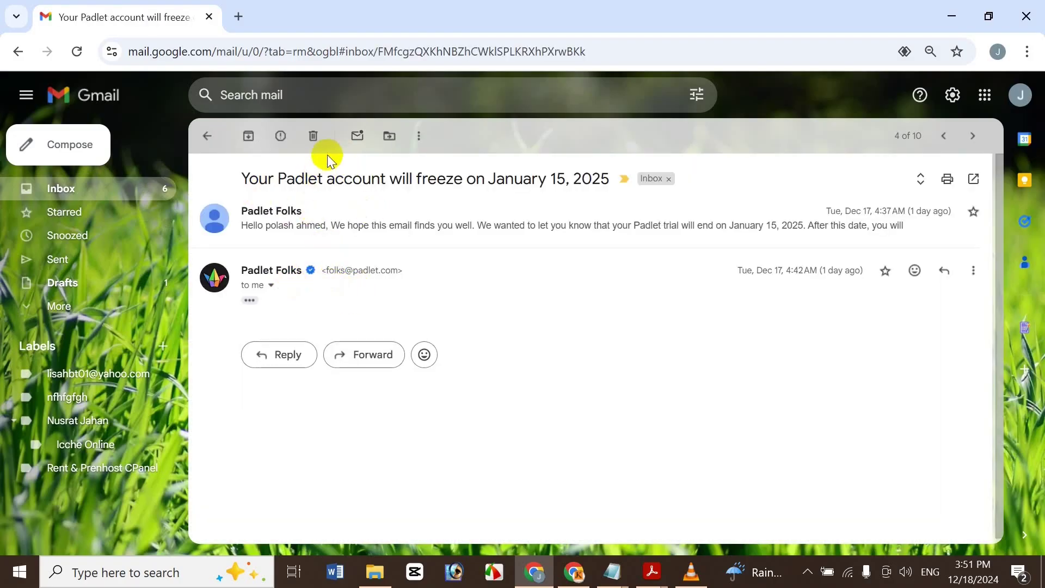
{"action": "left_click", "coordinate": [49, 190]}
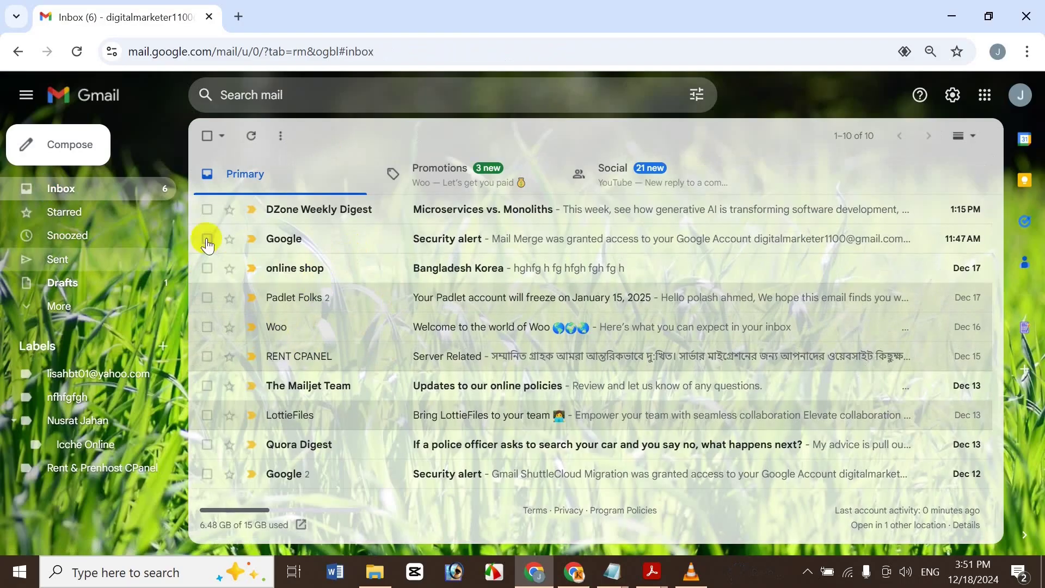
{"action": "left_click", "coordinate": [323, 293]}
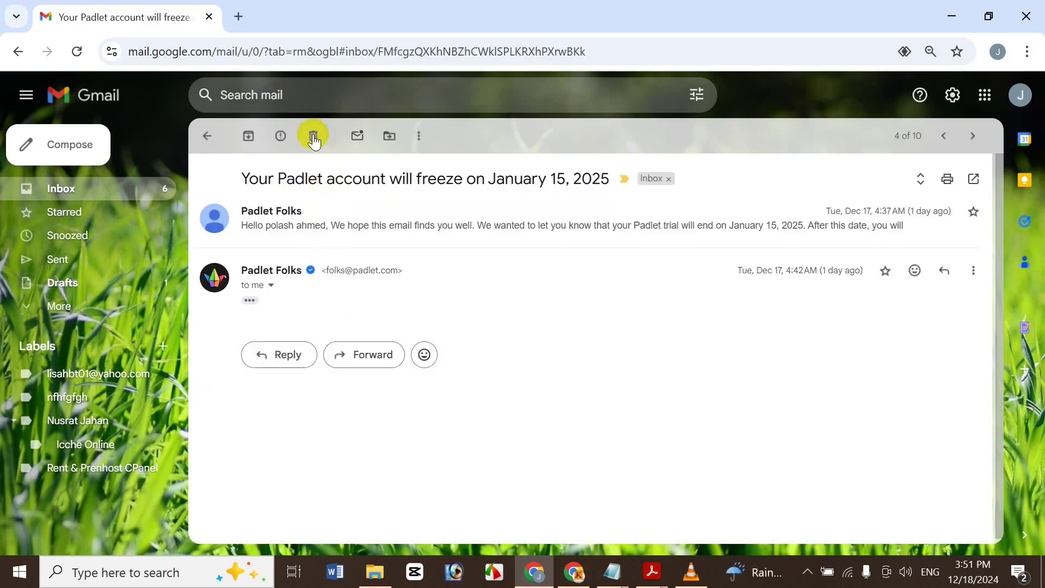
{"action": "left_click", "coordinate": [313, 136]}
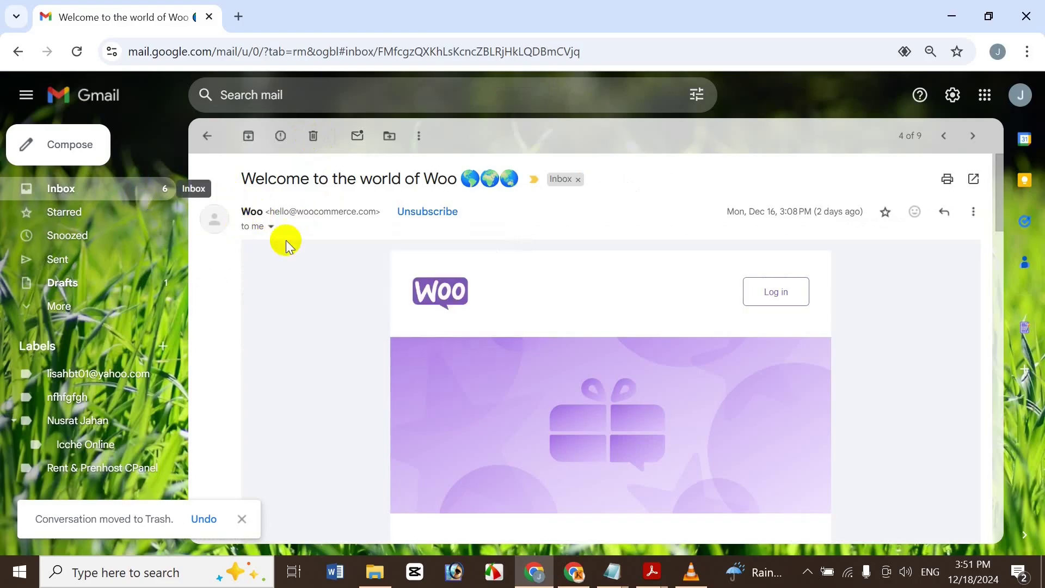
{"action": "left_click", "coordinate": [83, 188]}
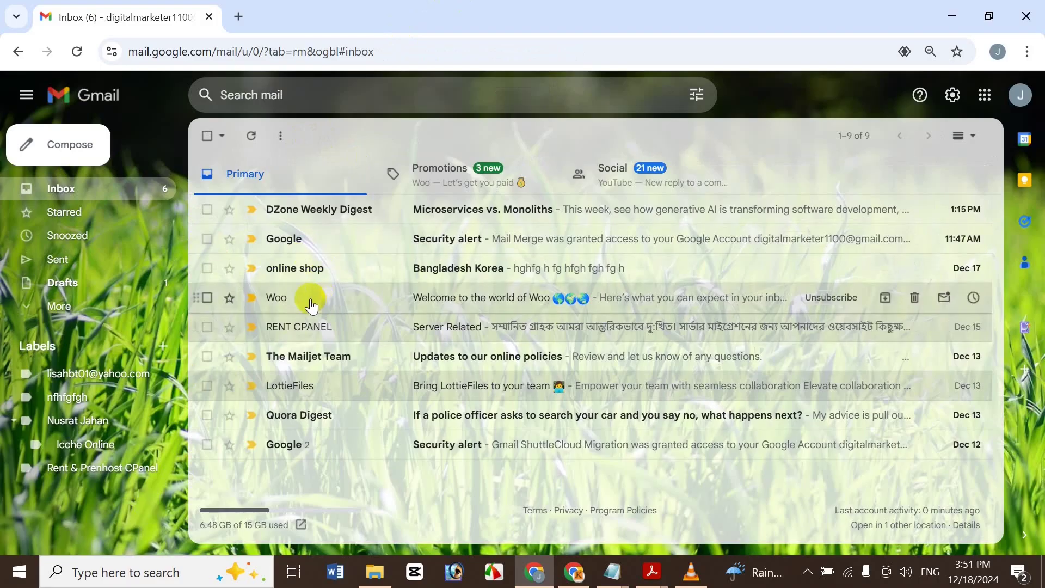
- Set Auto-advance in the General settings to "Go to the next (newer) conversation" and save the changes
{"action": "left_click", "coordinate": [952, 95]}
{"action": "left_click", "coordinate": [920, 178]}
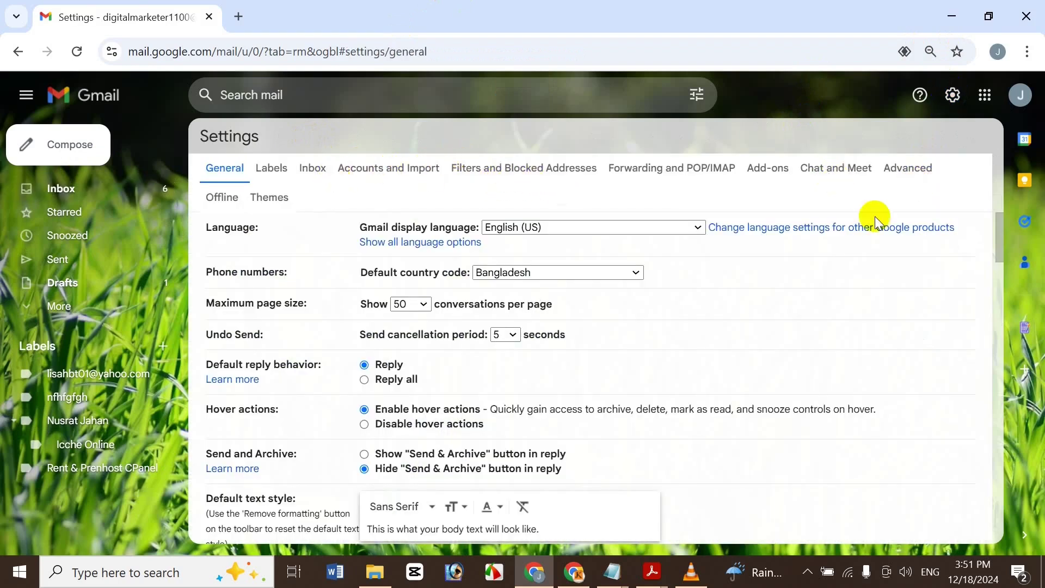
{"action": "left_click_drag", "start_coordinate": [999, 250], "coordinate": [1007, 330]}
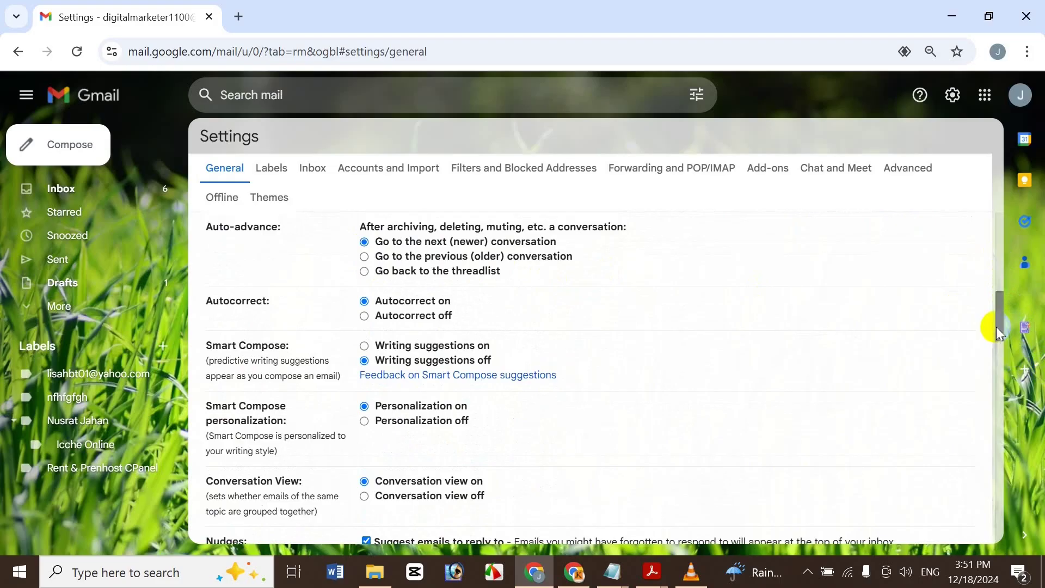
{"action": "left_click_drag", "start_coordinate": [995, 327], "coordinate": [994, 482]}
{"action": "left_click", "coordinate": [589, 465]}
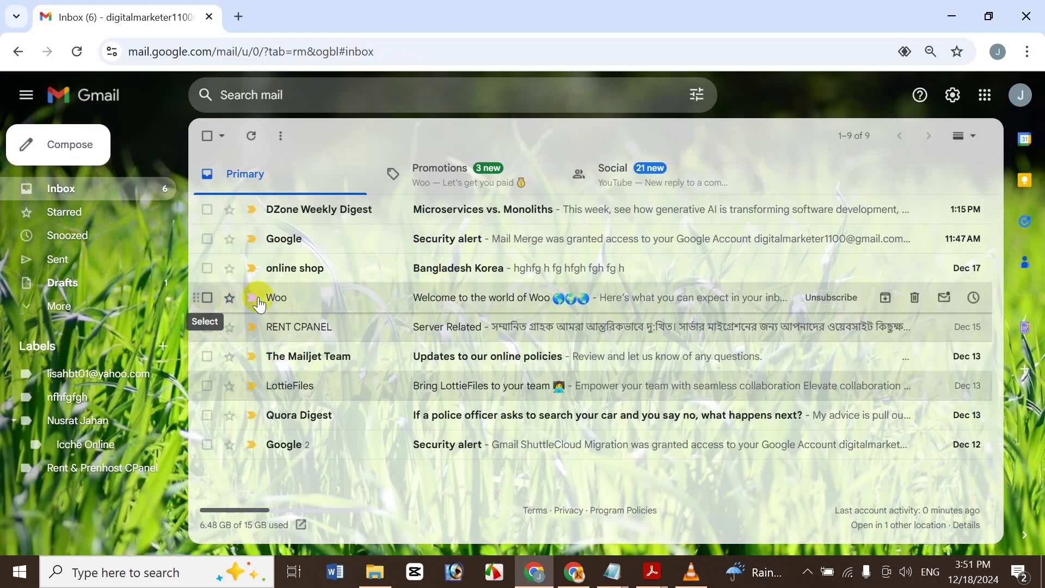
- Open the Woo welcome email, delete it from within the message view and return to the inbox
{"action": "left_click", "coordinate": [290, 296]}
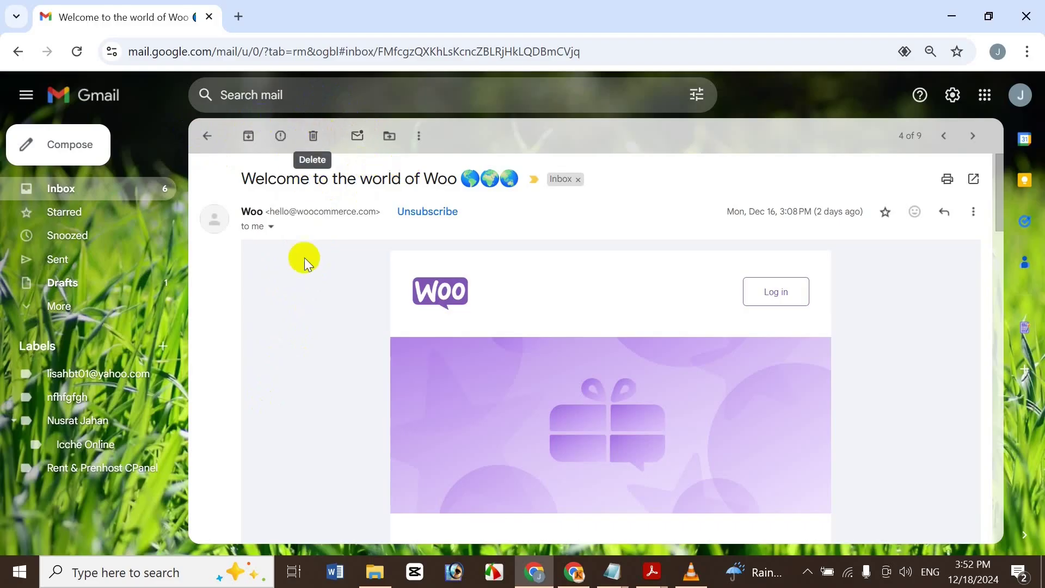
{"action": "left_click", "coordinate": [313, 137]}
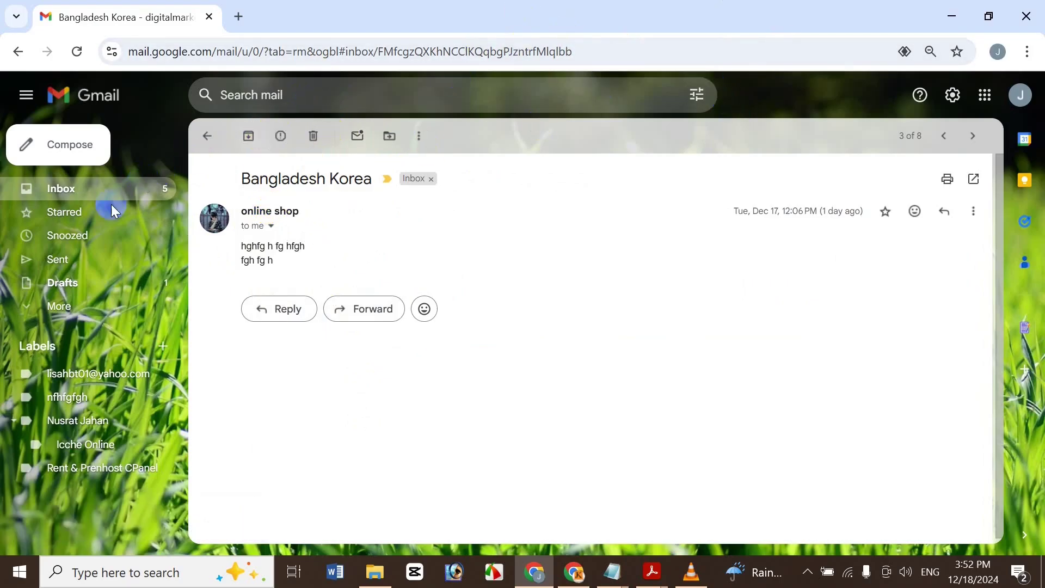
{"action": "left_click", "coordinate": [132, 185]}
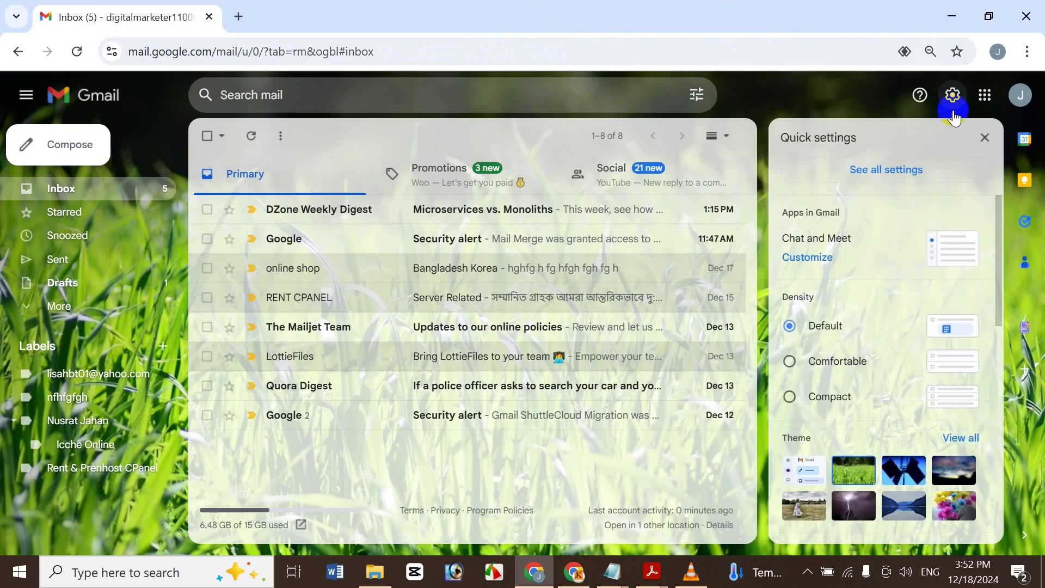
- Disable Auto-advance in the Advanced settings and save the changes
{"action": "left_click", "coordinate": [919, 171]}
{"action": "left_click_drag", "start_coordinate": [999, 244], "coordinate": [1003, 320]}
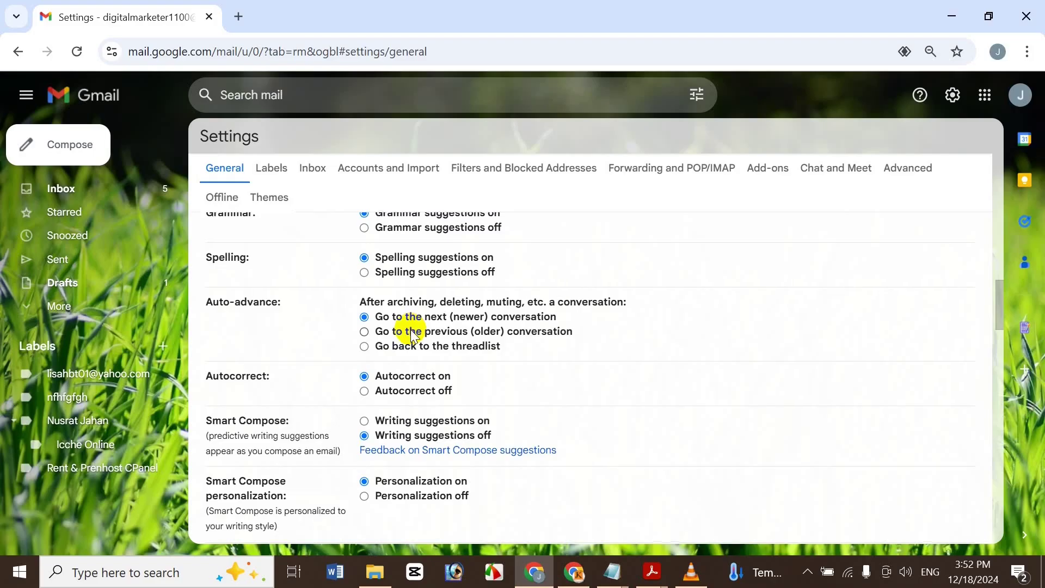
{"action": "scroll", "coordinate": [414, 334], "scroll_direction": "down", "scroll_amount": 1}
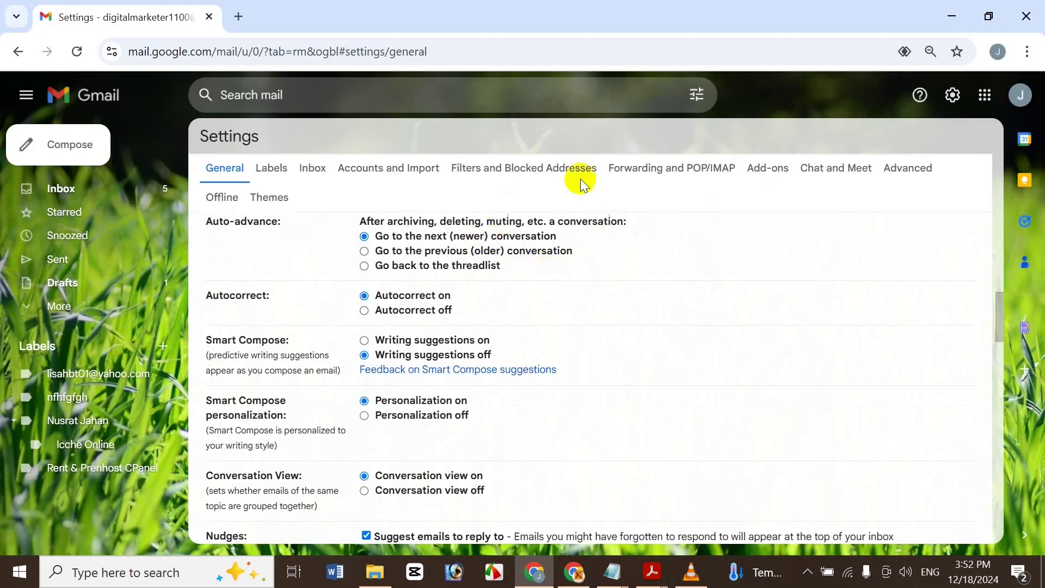
{"action": "left_click", "coordinate": [916, 166]}
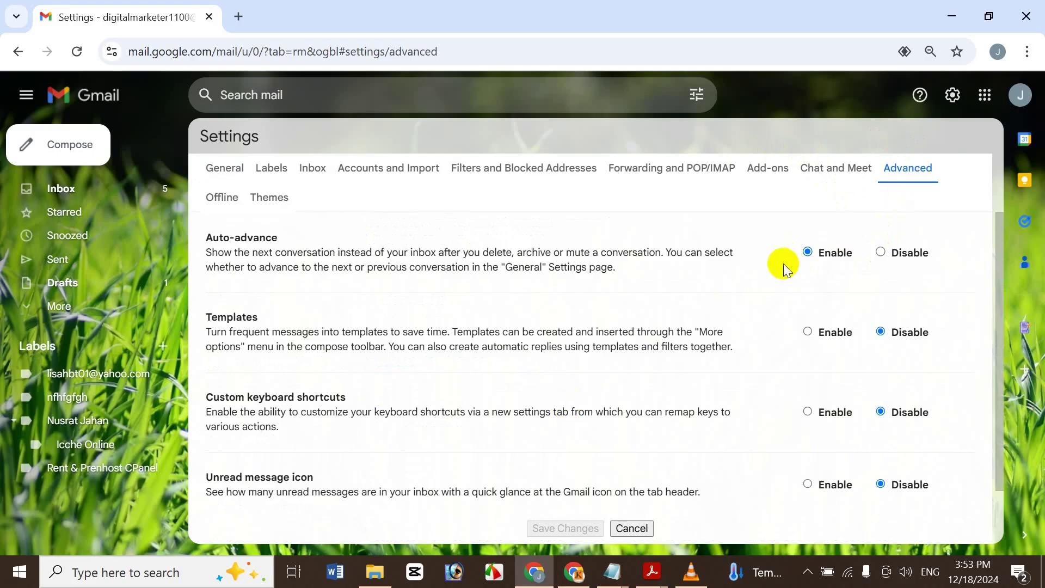
{"action": "left_click", "coordinate": [883, 256]}
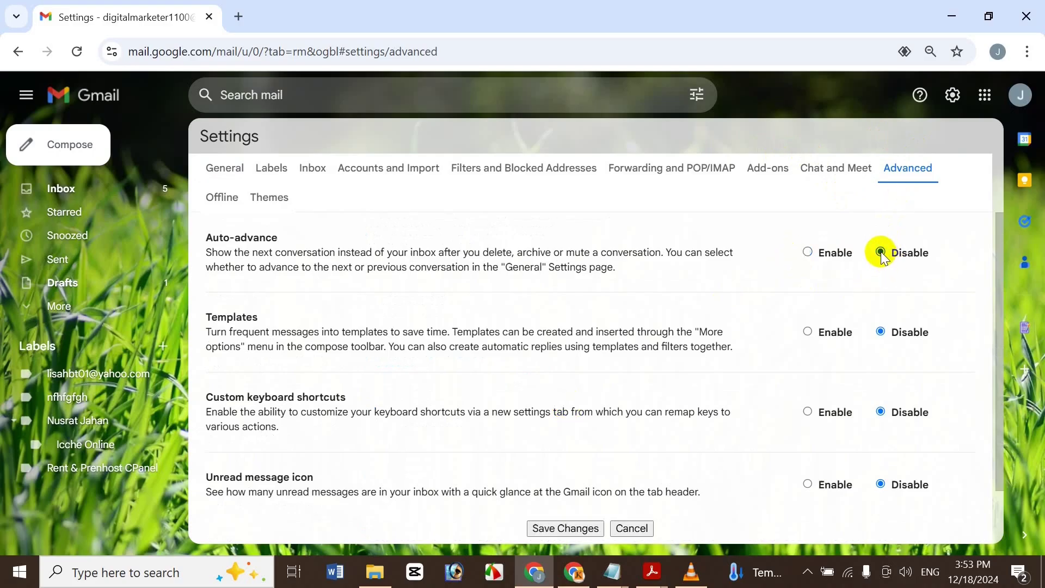
{"action": "scroll", "coordinate": [994, 289], "scroll_direction": "down", "scroll_amount": 2}
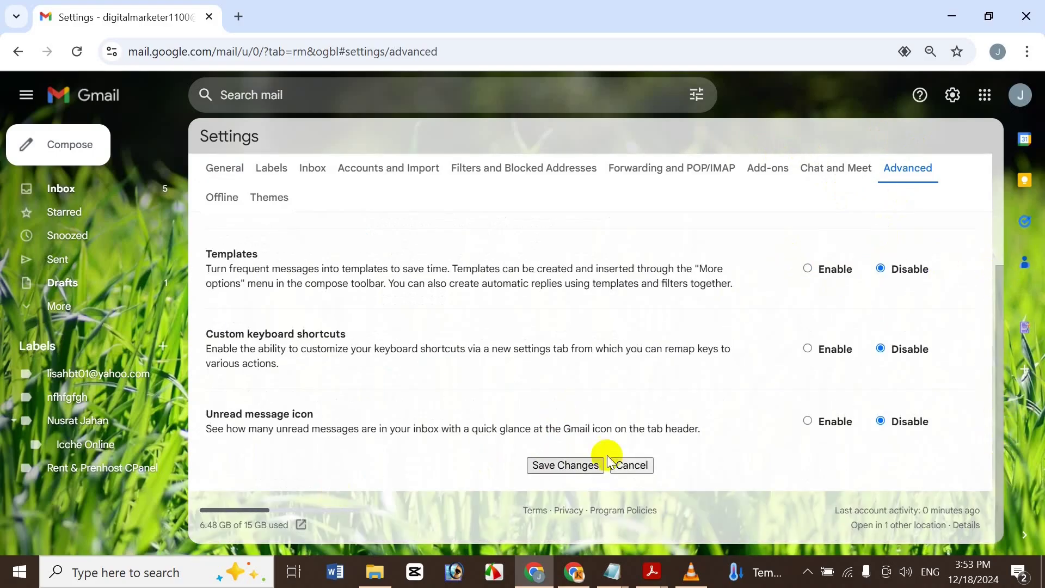
{"action": "left_click", "coordinate": [576, 471]}
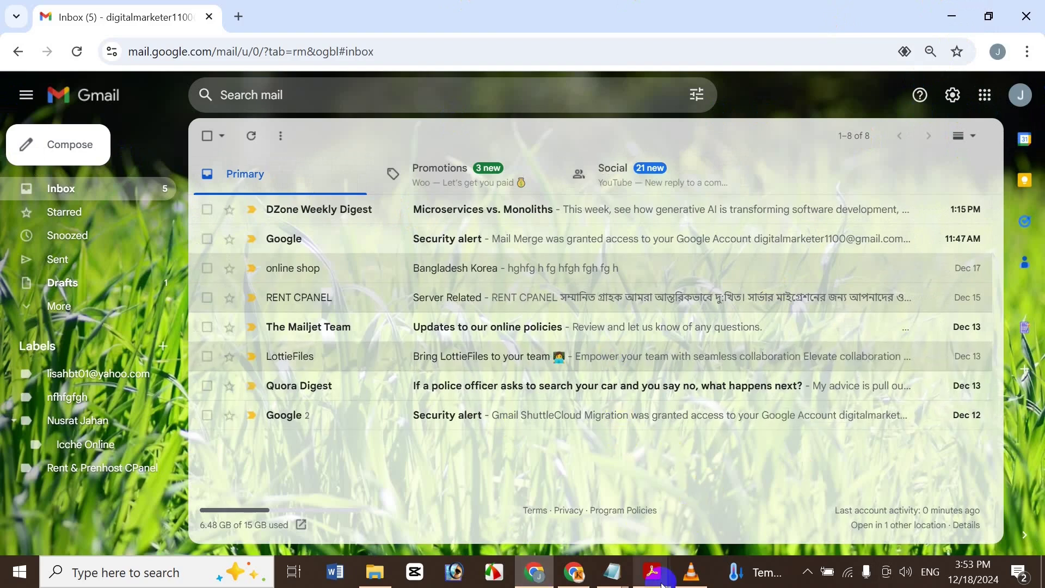
- Switch to the PDF reader to show the "How To Enable & Use Templates In Gmail" title page, and minimize it
{"action": "mouse_move", "coordinate": [653, 573]}
{"action": "left_click", "coordinate": [592, 474]}
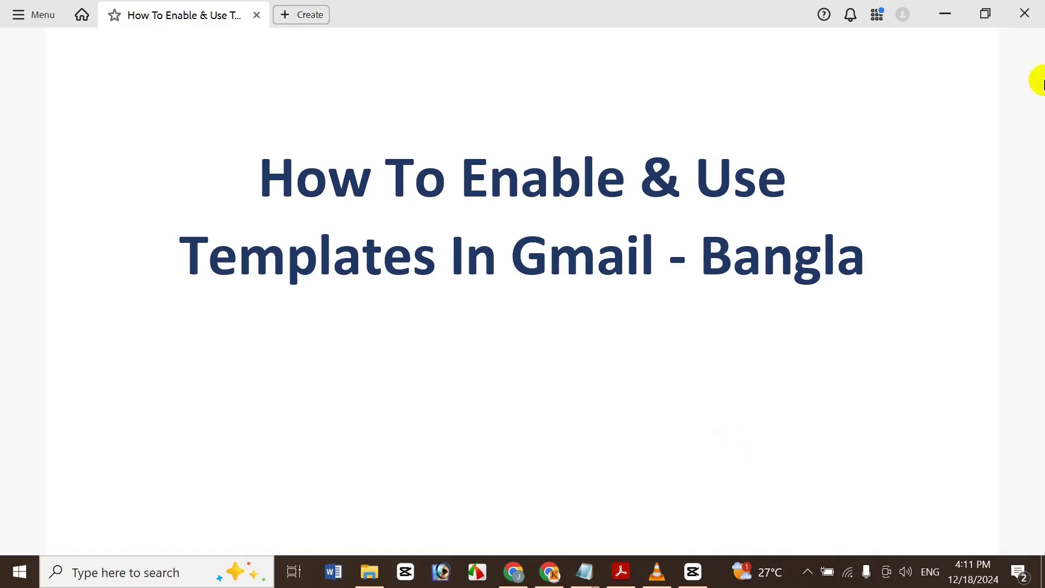
{"action": "left_click", "coordinate": [947, 8]}
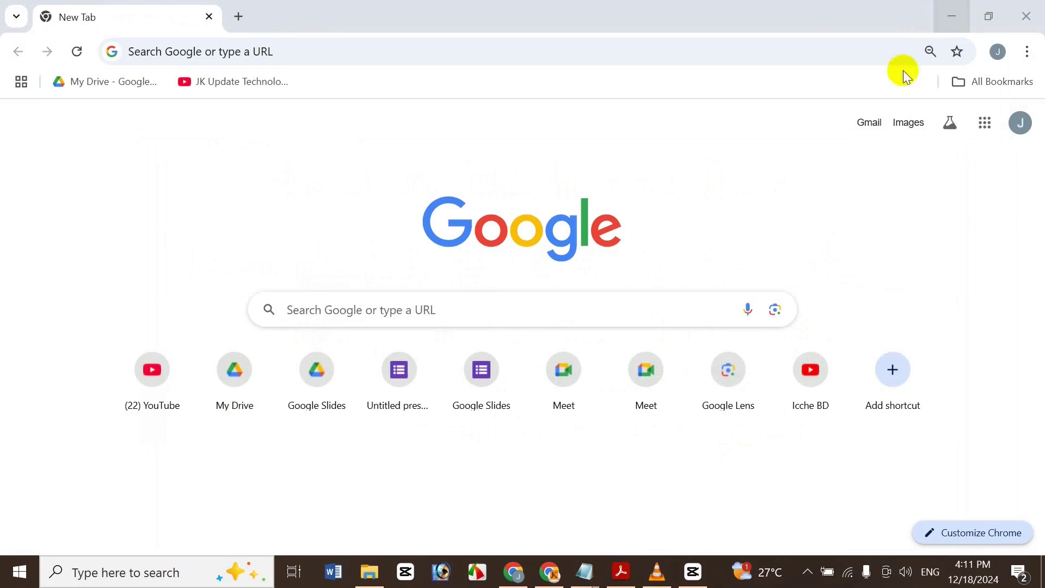
- Open Gmail from the browser's new tab page and go to its Advanced settings
{"action": "left_click", "coordinate": [989, 136]}
{"action": "left_click", "coordinate": [896, 218]}
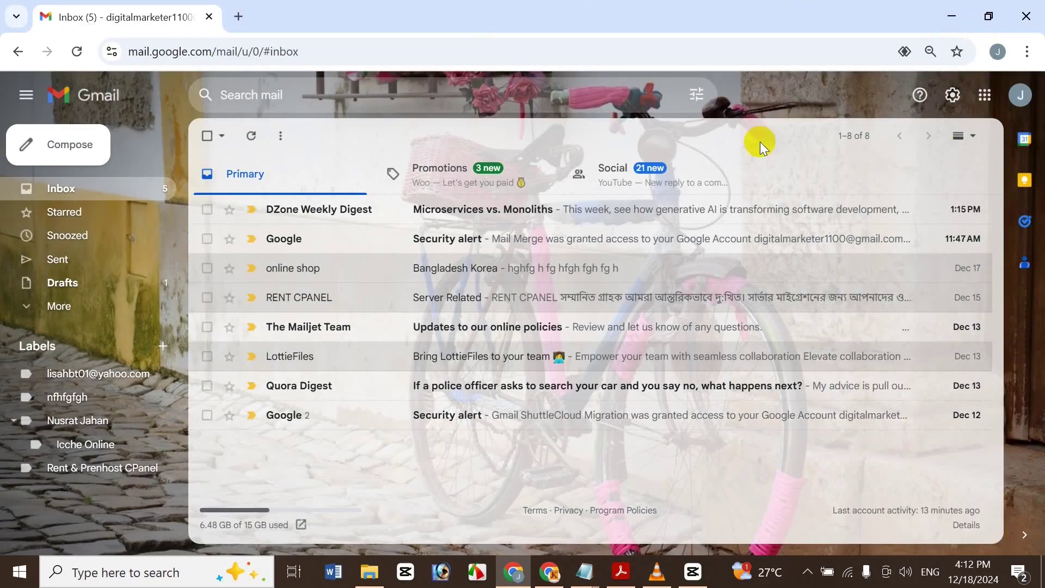
{"action": "left_click", "coordinate": [953, 99]}
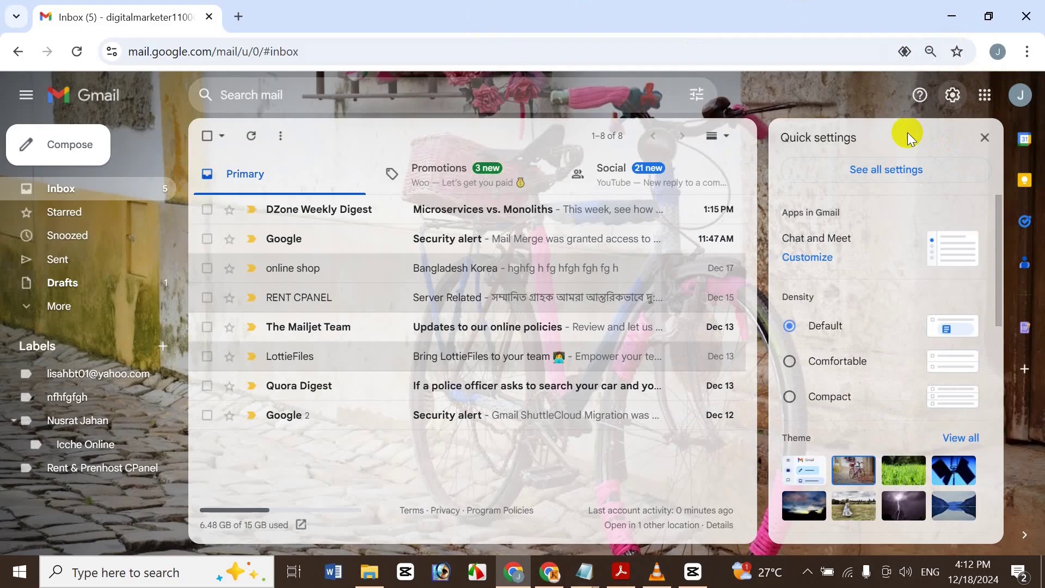
{"action": "left_click", "coordinate": [926, 169]}
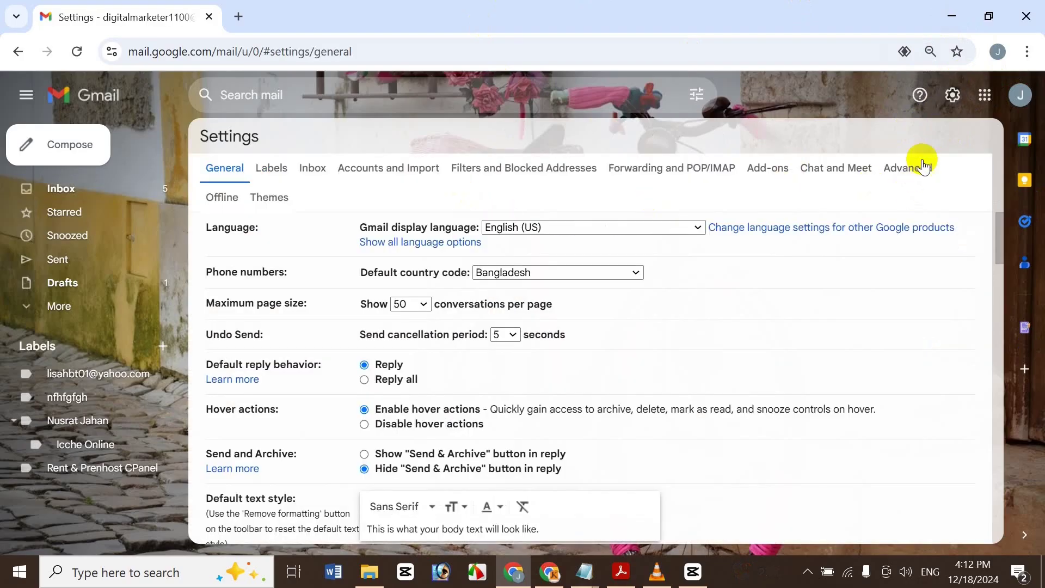
{"action": "left_click", "coordinate": [919, 167]}
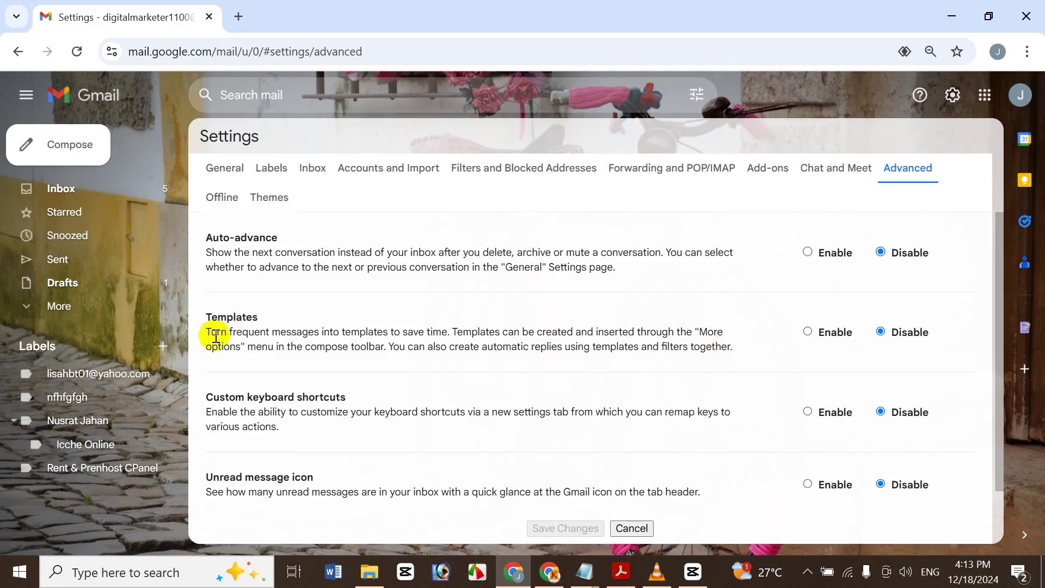
- Copy the description text of the Templates option in the Advanced settings
{"action": "left_click_drag", "start_coordinate": [209, 333], "coordinate": [727, 348]}
{"action": "key", "text": "ctrl+c"}
{"action": "left_click", "coordinate": [563, 374]}
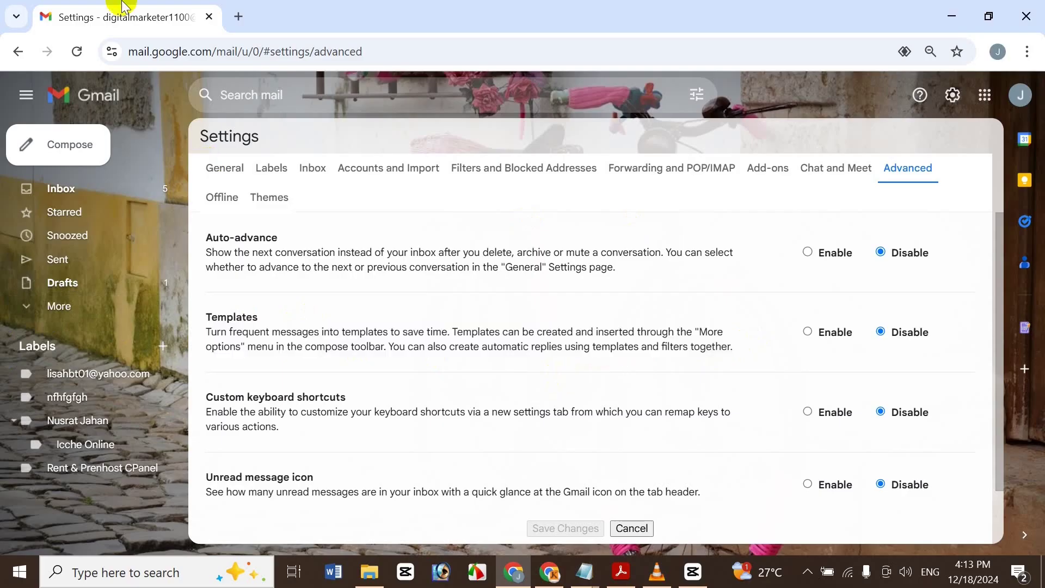
- Translate the copied Templates description from English to Bengali at translate.google.com in a new tab, and close that tab
{"action": "left_click", "coordinate": [239, 14]}
{"action": "type", "text": "t"}
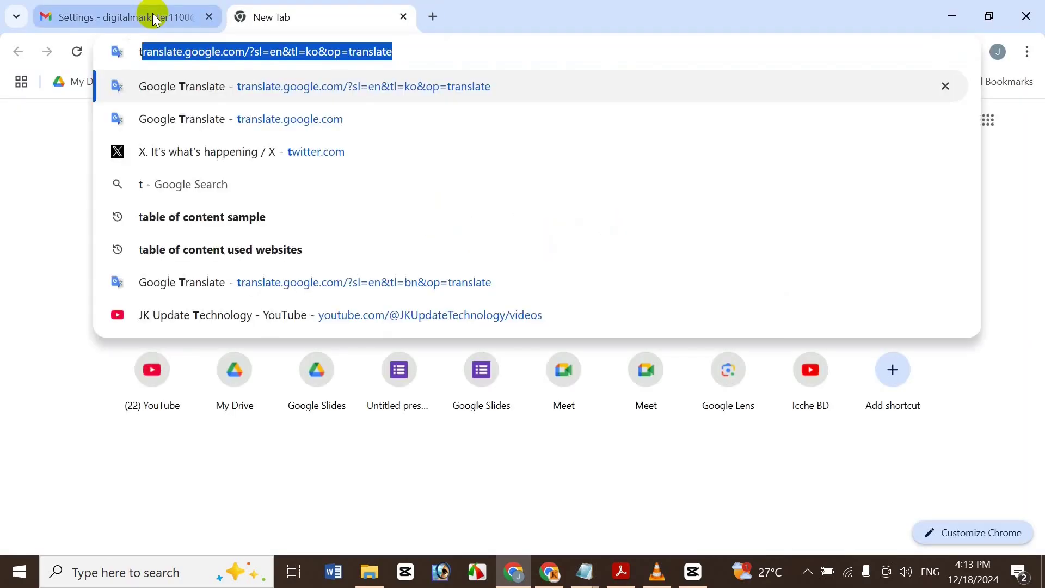
{"action": "key", "text": "Right"}
{"action": "key", "text": "BackSpace"}
{"action": "key", "text": "BackSpace"}
{"action": "key", "text": "BackSpace"}
{"action": "key", "text": "BackSpace"}
{"action": "key", "text": "BackSpace"}
{"action": "key", "text": "BackSpace"}
{"action": "key", "text": "BackSpace"}
{"action": "key", "text": "BackSpace"}
{"action": "key", "text": "BackSpace"}
{"action": "key", "text": "BackSpace"}
{"action": "key", "text": "BackSpace"}
{"action": "key", "text": "BackSpace"}
{"action": "key", "text": "BackSpace"}
{"action": "key", "text": "BackSpace"}
{"action": "key", "text": "BackSpace"}
{"action": "key", "text": "BackSpace"}
{"action": "key", "text": "BackSpace"}
{"action": "key", "text": "BackSpace"}
{"action": "key", "text": "BackSpace"}
{"action": "key", "text": "BackSpace"}
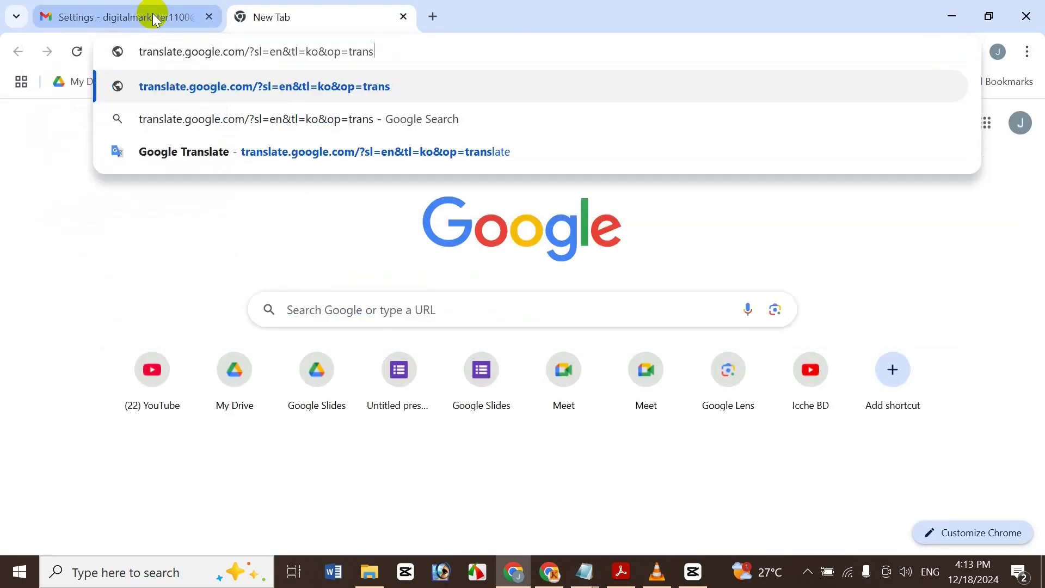
{"action": "key", "text": "BackSpace"}
{"action": "key", "text": "BackSpace"}
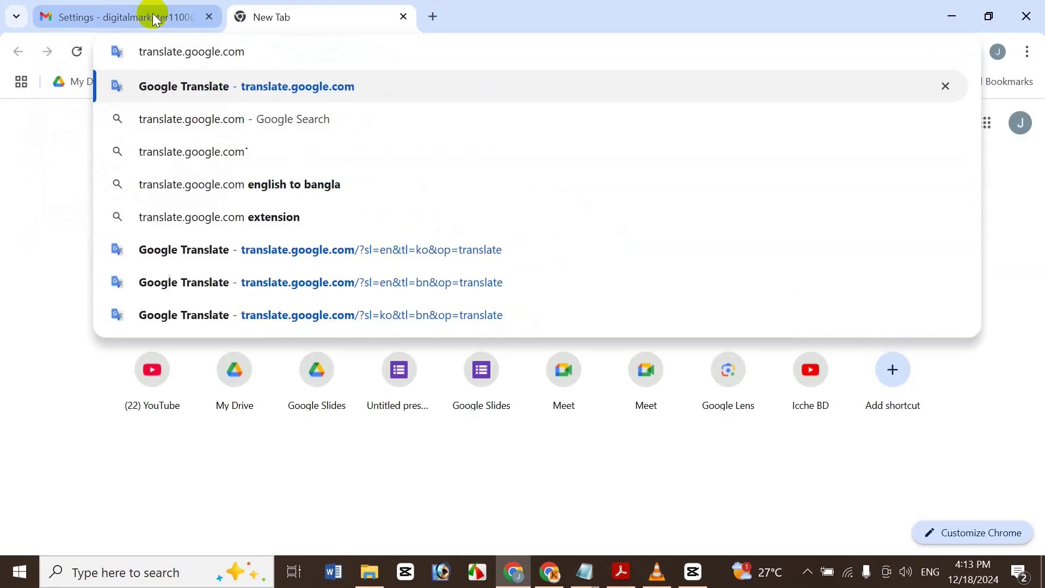
{"action": "key", "text": "Return"}
{"action": "key", "text": "ctrl+v"}
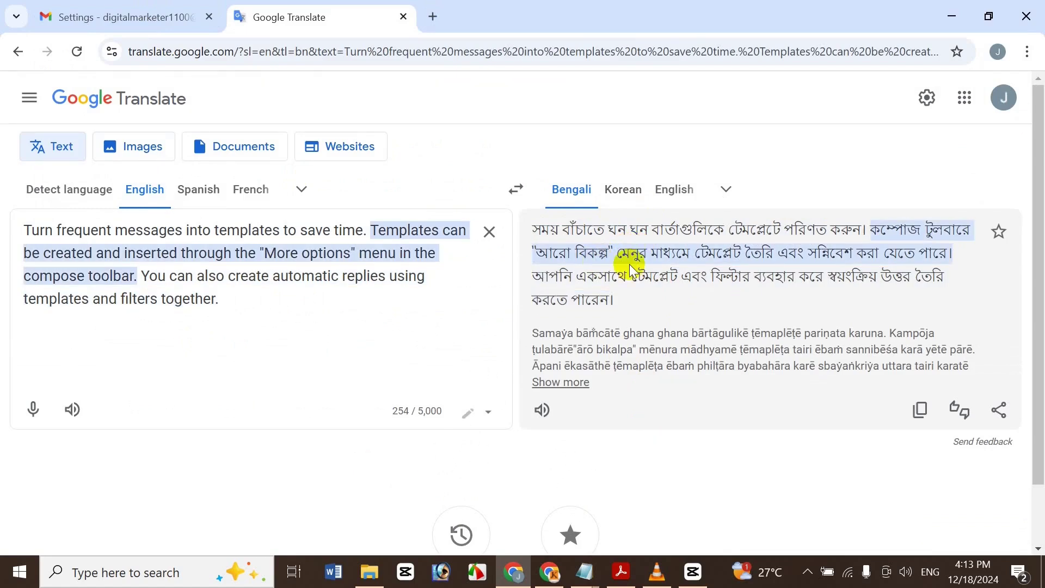
{"action": "left_click", "coordinate": [403, 18]}
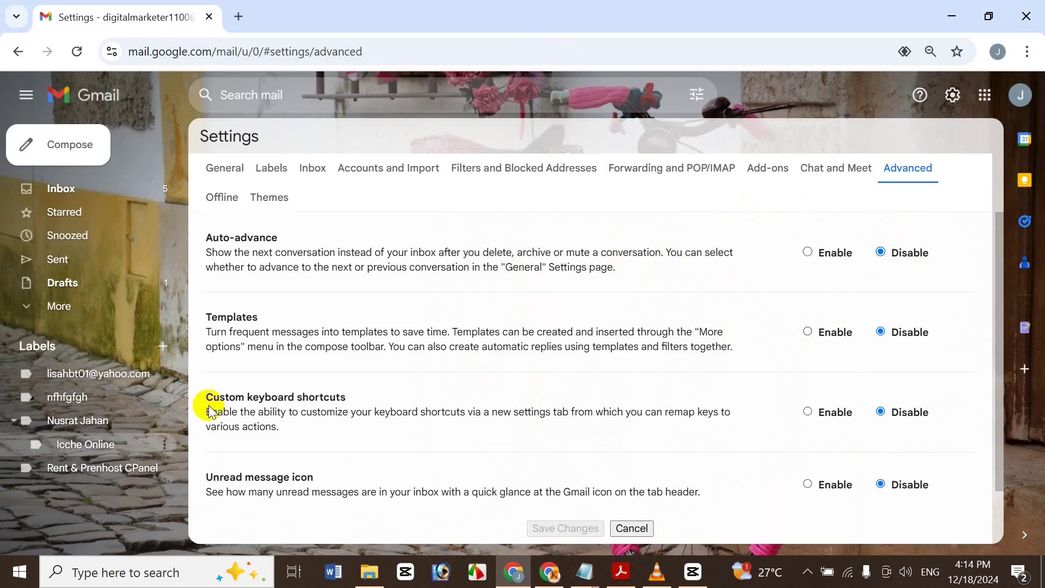
- Enable Templates in the Advanced settings and save the changes
{"action": "left_click", "coordinate": [828, 341]}
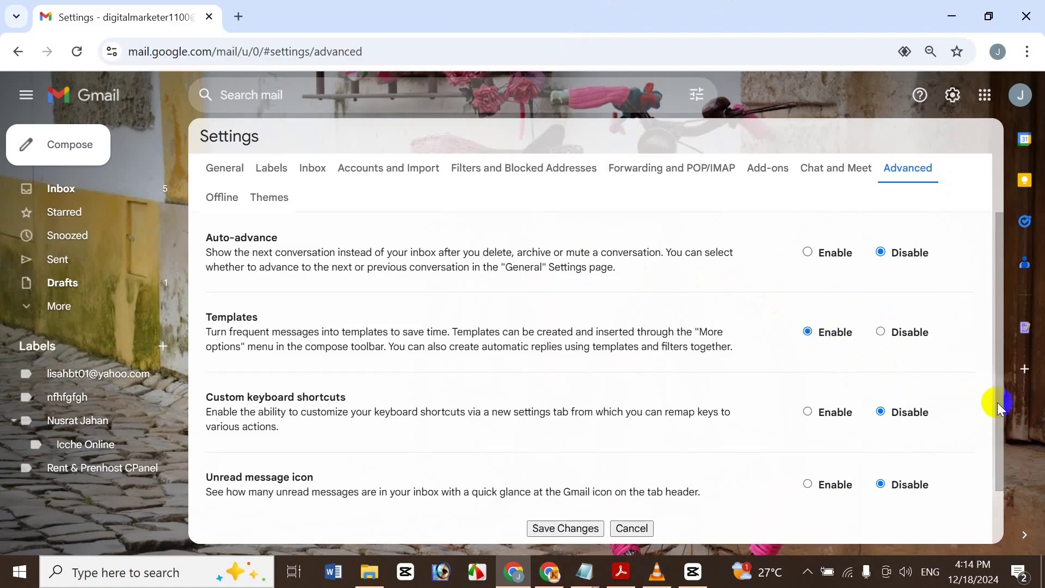
{"action": "scroll", "coordinate": [999, 403], "scroll_direction": "down", "scroll_amount": 2}
{"action": "left_click", "coordinate": [567, 467]}
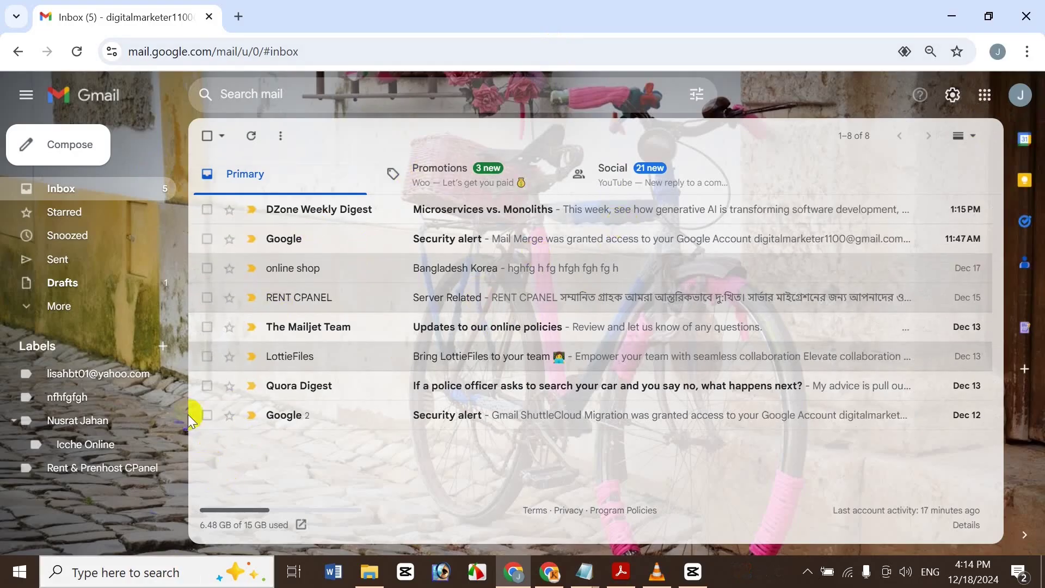
- Start a new message addressed to the personal contact suggested for "i", with the subject "Love Letter"
{"action": "left_click", "coordinate": [71, 143]}
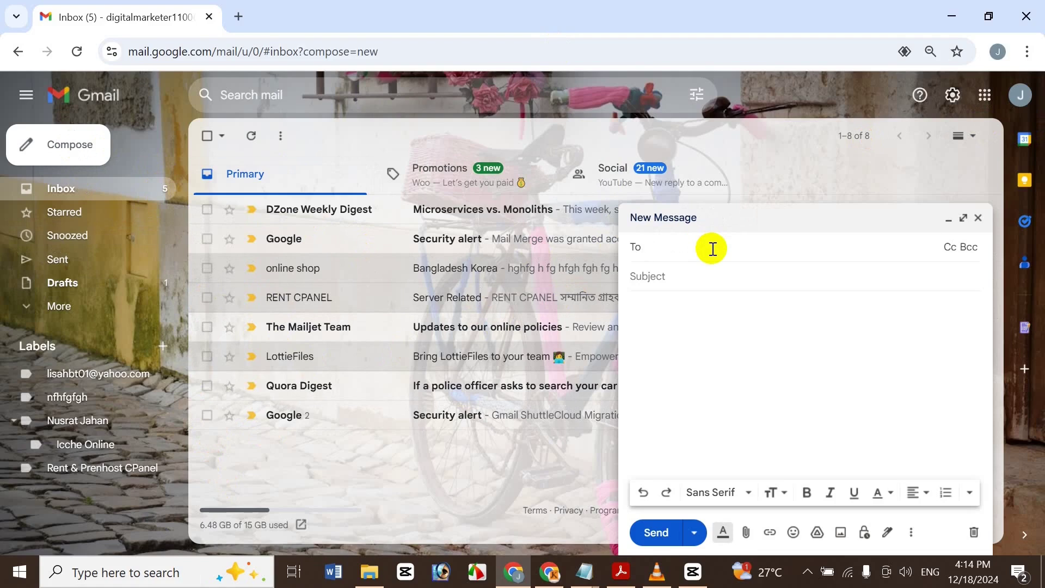
{"action": "type", "text": "i"}
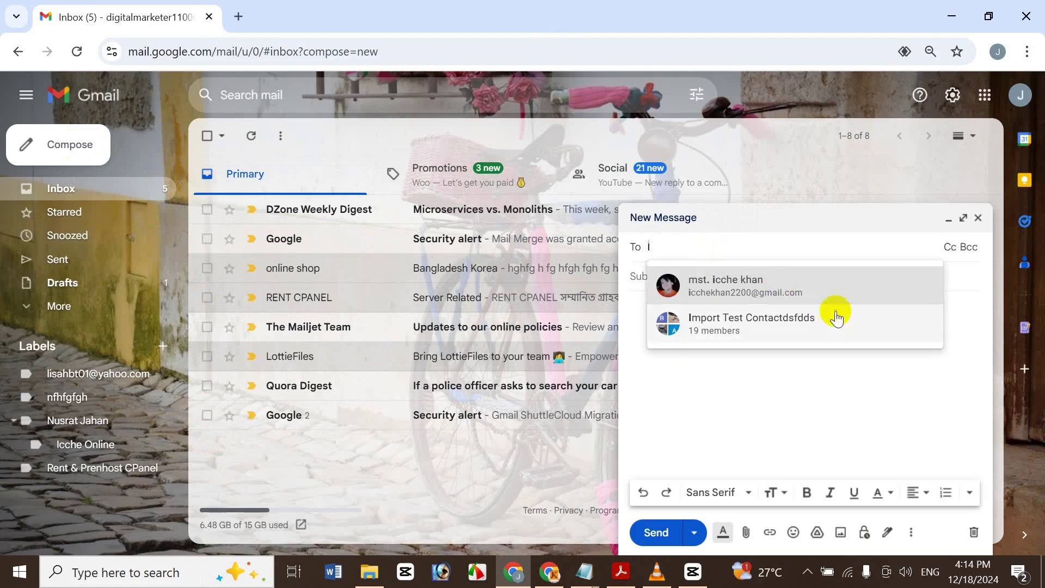
{"action": "left_click", "coordinate": [837, 282]}
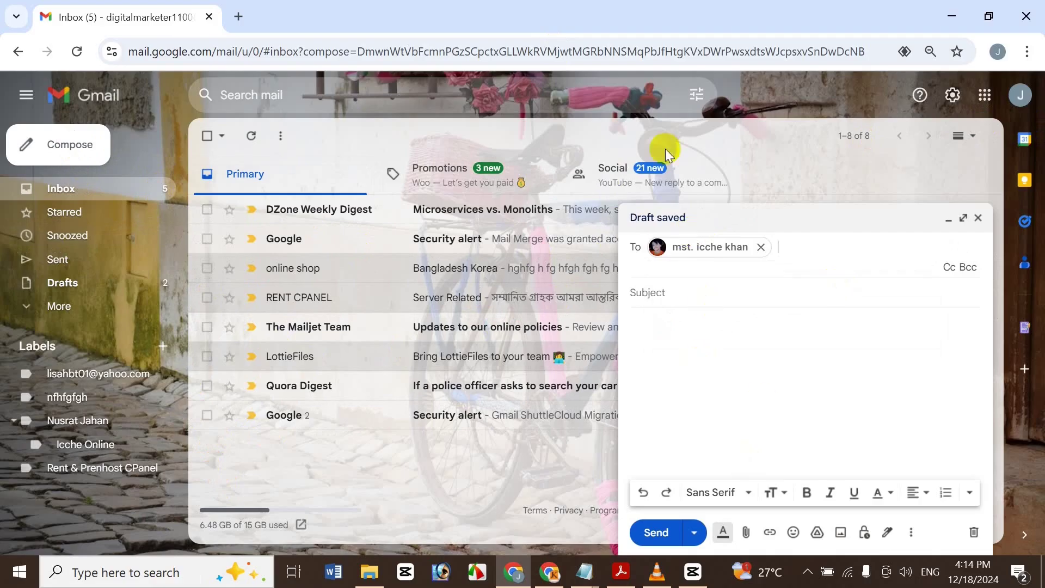
{"action": "left_click", "coordinate": [688, 294]}
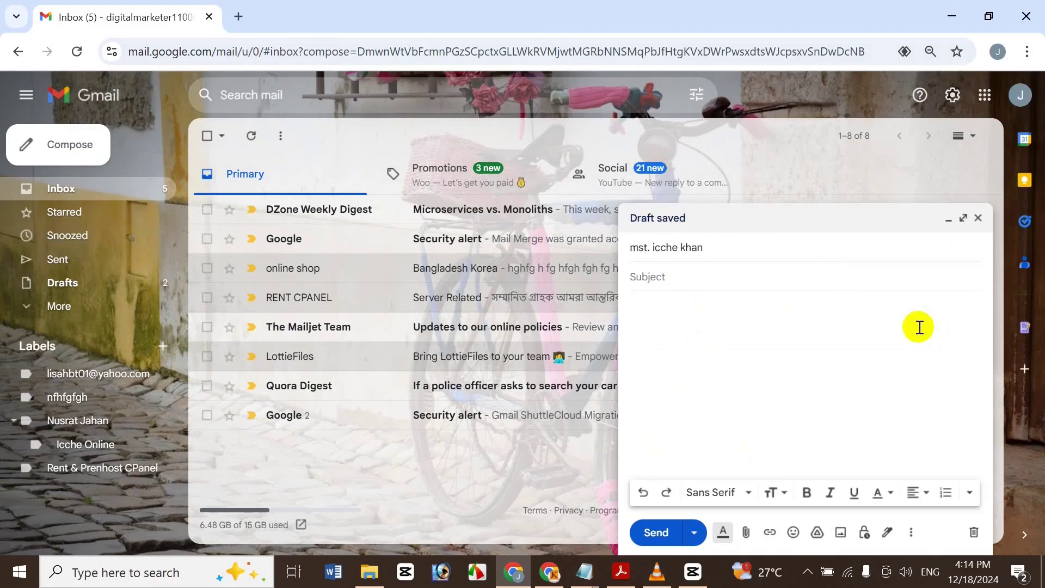
{"action": "type", "text": "Love Letter"}
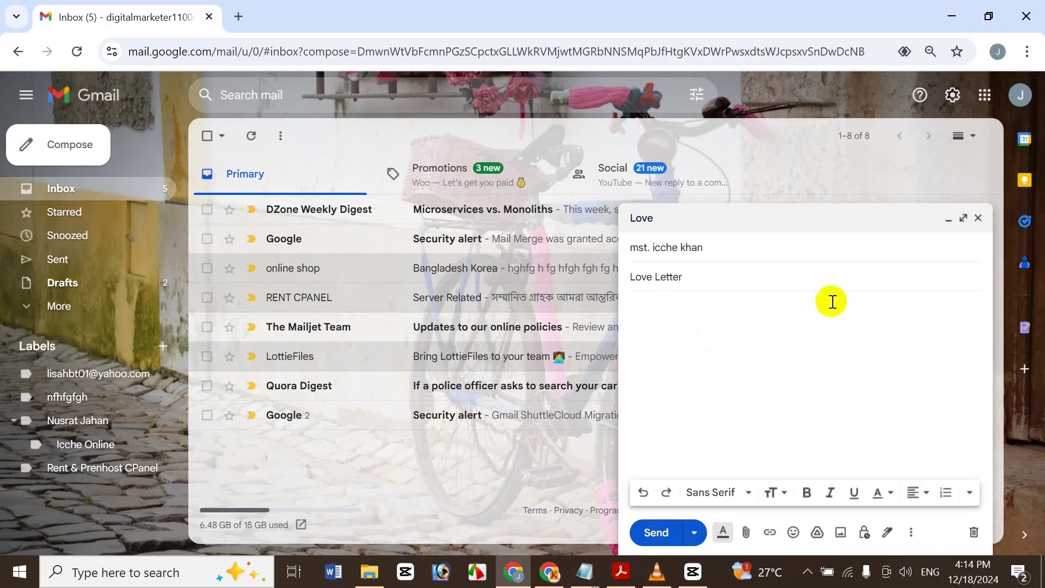
- Write the message body with "Hi", "How are you", a short love note with a name, and the sign-off "Thank You" and "Jungkook"
{"action": "left_click", "coordinate": [671, 294]}
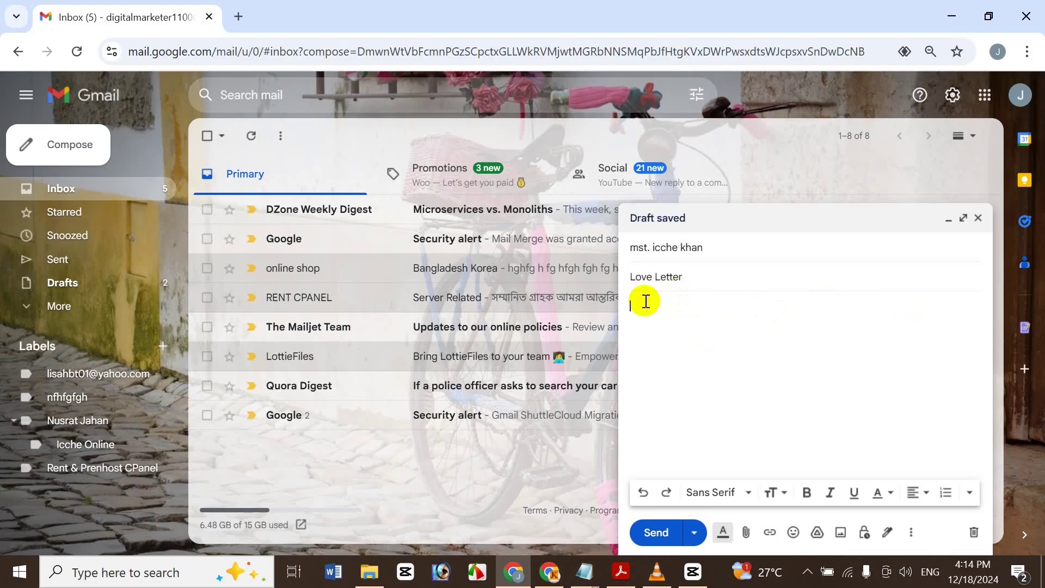
{"action": "type", "text": "Hi"}
{"action": "type", "text": "Hooh"}
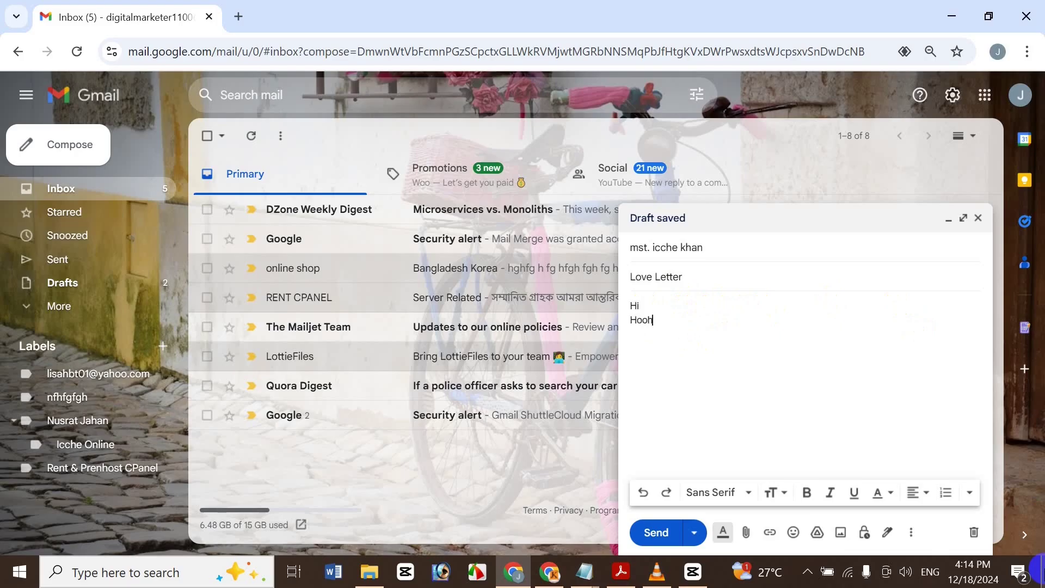
{"action": "type", "text": "w are you"}
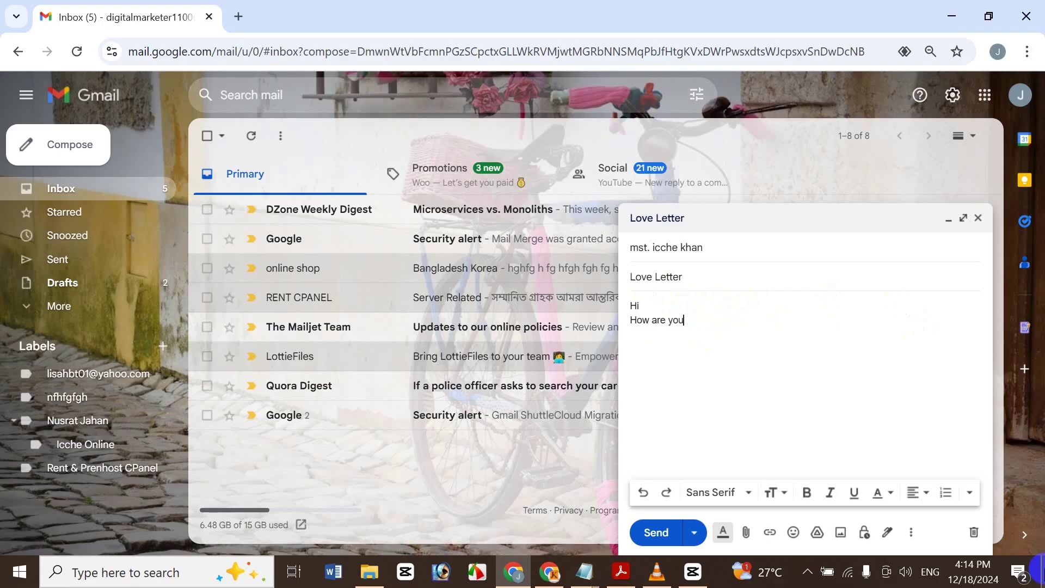
{"action": "type", "text": "i'm icche i love u"}
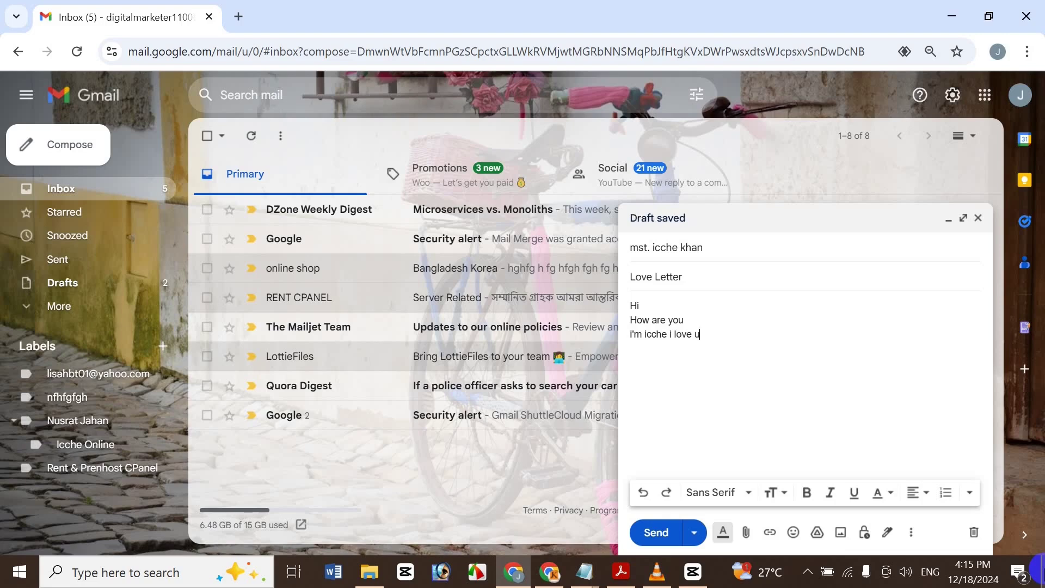
{"action": "key", "text": "Return"}
{"action": "key", "text": "Return"}
{"action": "key", "text": "Return"}
{"action": "key", "text": "Return"}
{"action": "key", "text": "Return"}
{"action": "type", "text": "Tha"}
{"action": "type", "text": "k"}
{"action": "key", "text": "Left"}
{"action": "type", "text": "nk You"}
{"action": "key", "text": "Return"}
{"action": "type", "text": "Jungkook"}
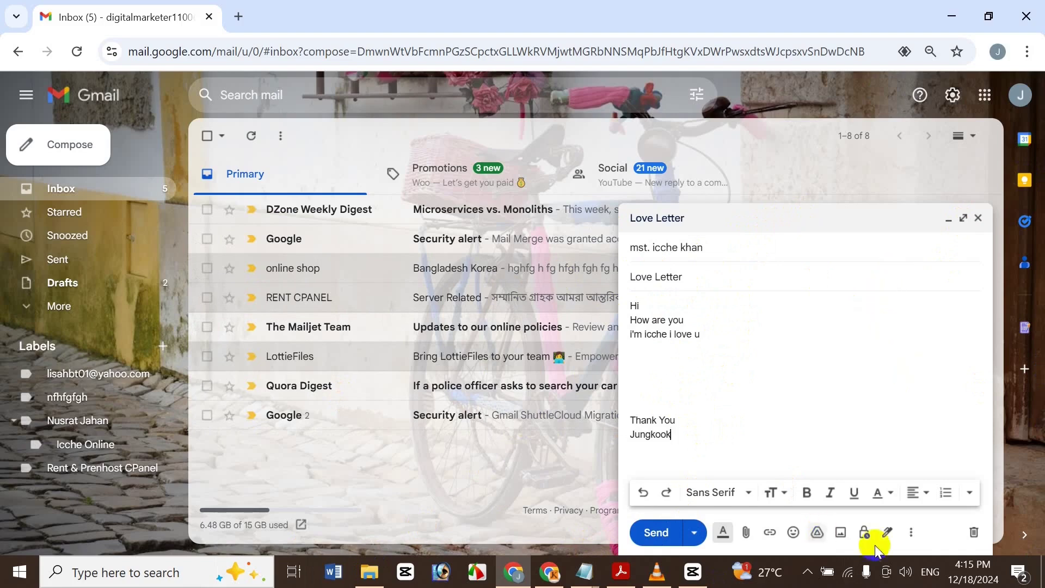
- Save the draft as a new template named "Love Letter"
{"action": "left_click", "coordinate": [912, 534]}
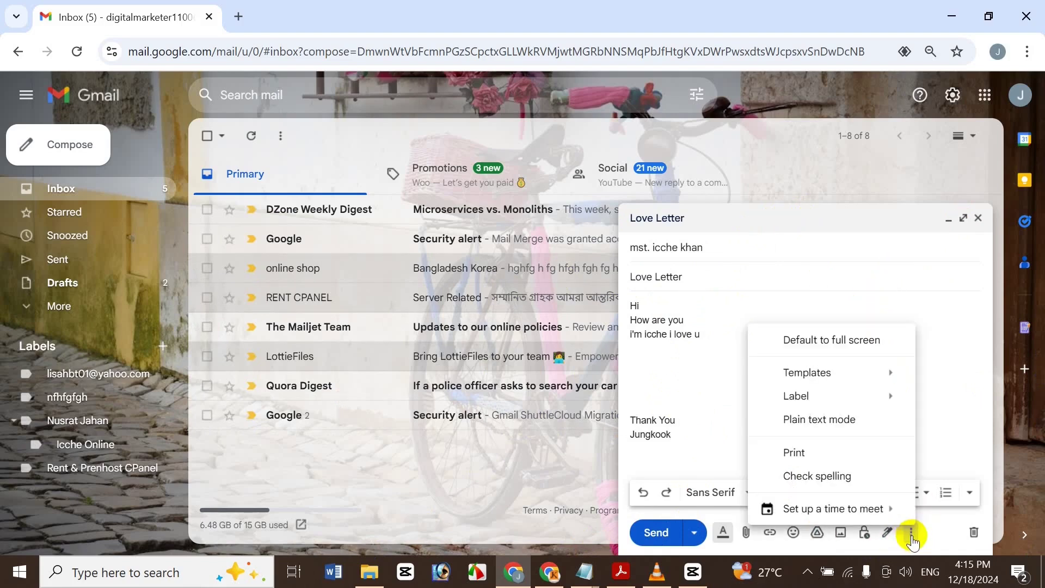
{"action": "mouse_move", "coordinate": [871, 381]}
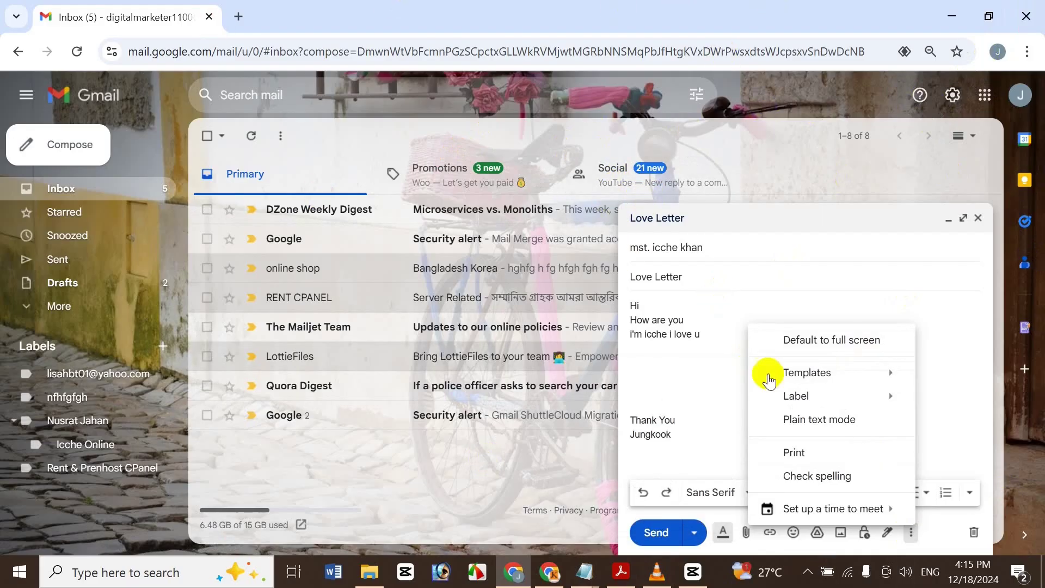
{"action": "mouse_move", "coordinate": [831, 374]}
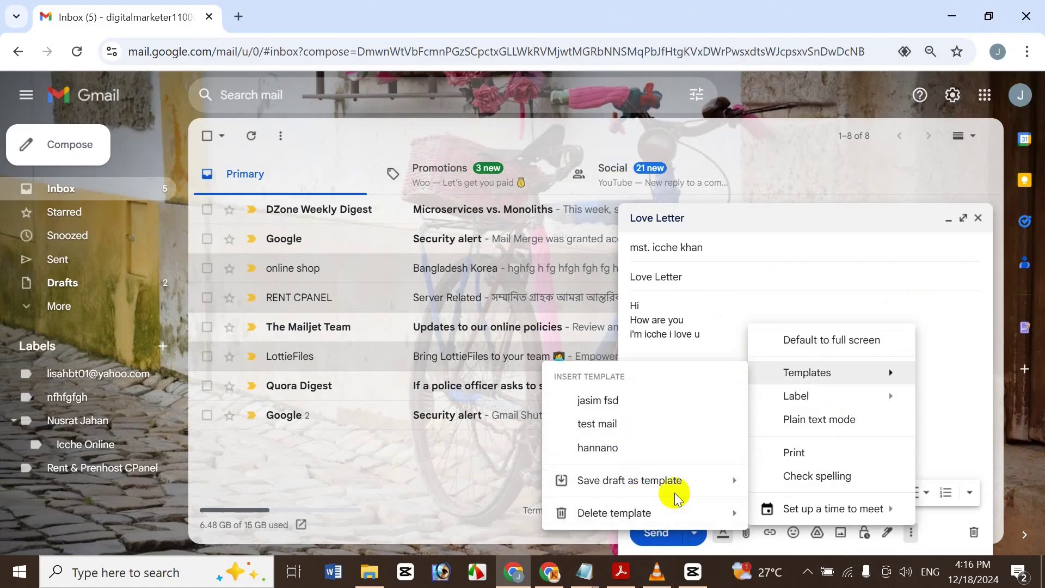
{"action": "mouse_move", "coordinate": [679, 491]}
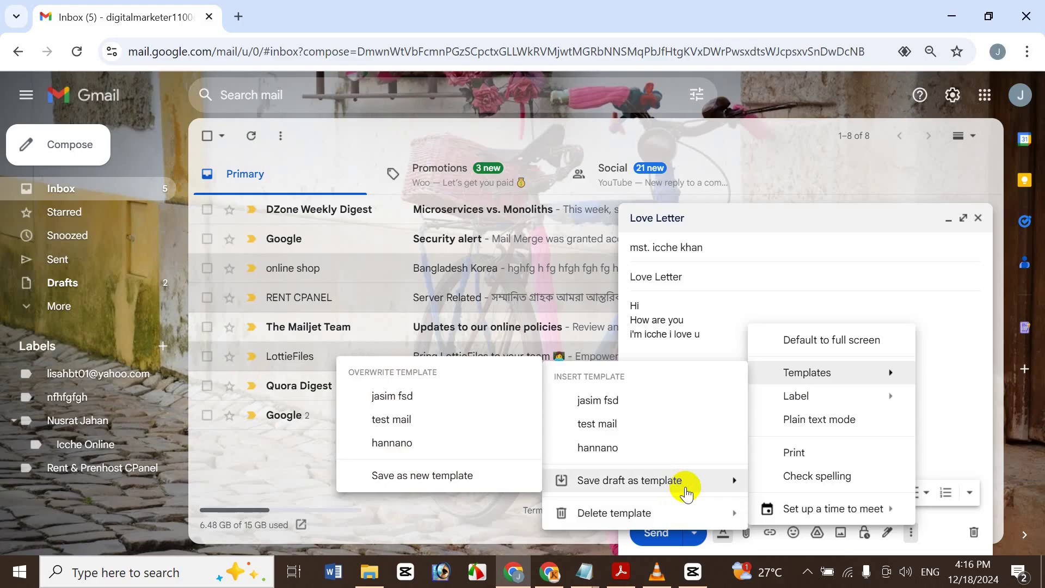
{"action": "left_click", "coordinate": [463, 468]}
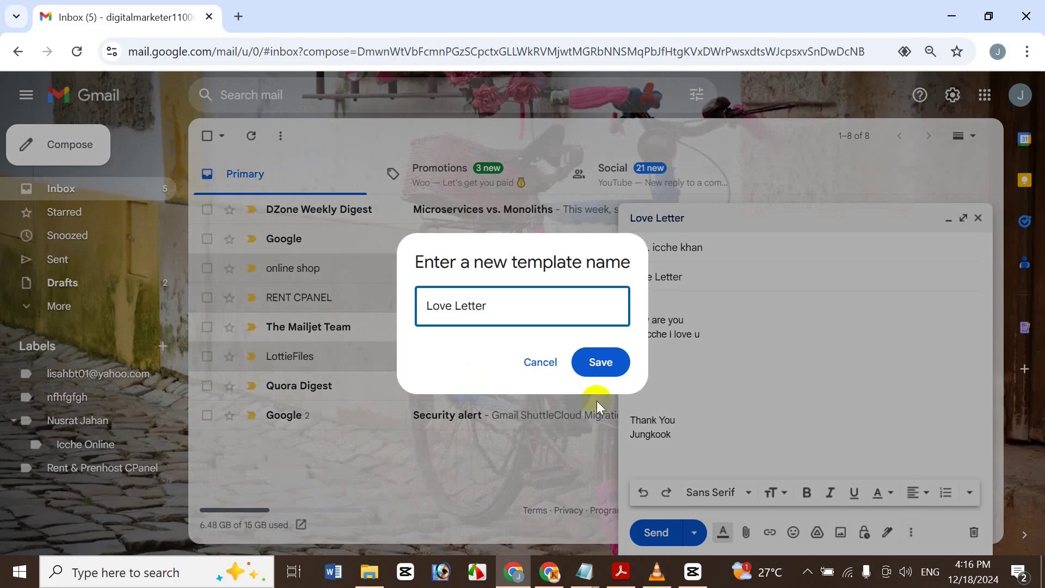
{"action": "left_click", "coordinate": [601, 362]}
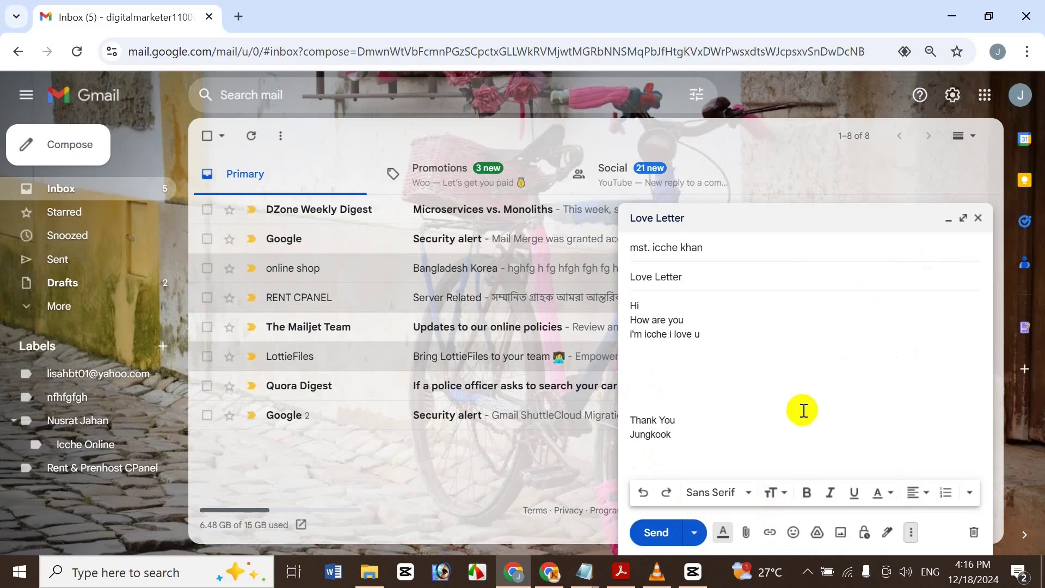
- Close the draft and start a new blank message
{"action": "left_click", "coordinate": [978, 218]}
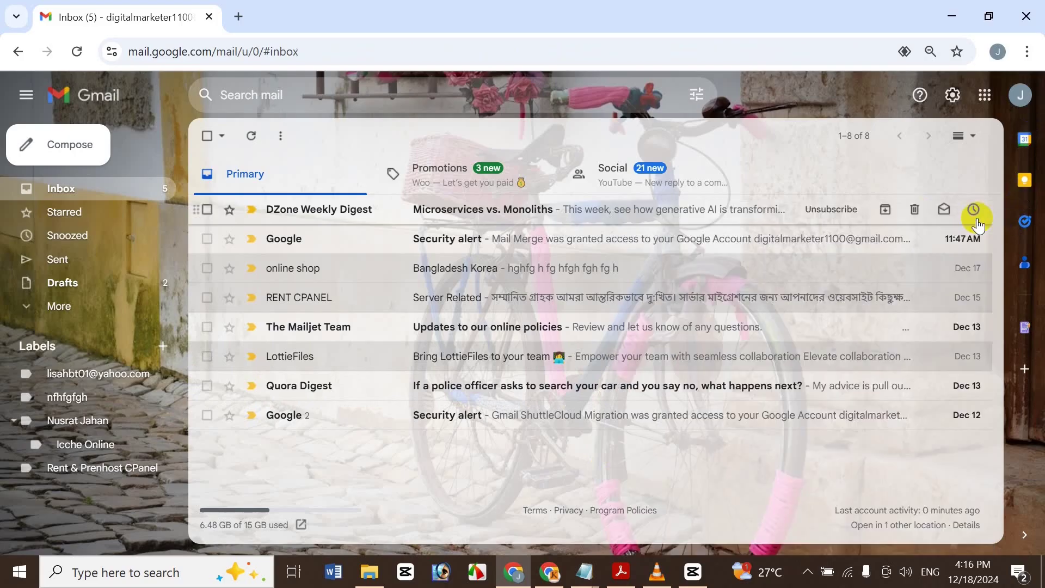
{"action": "left_click", "coordinate": [52, 142]}
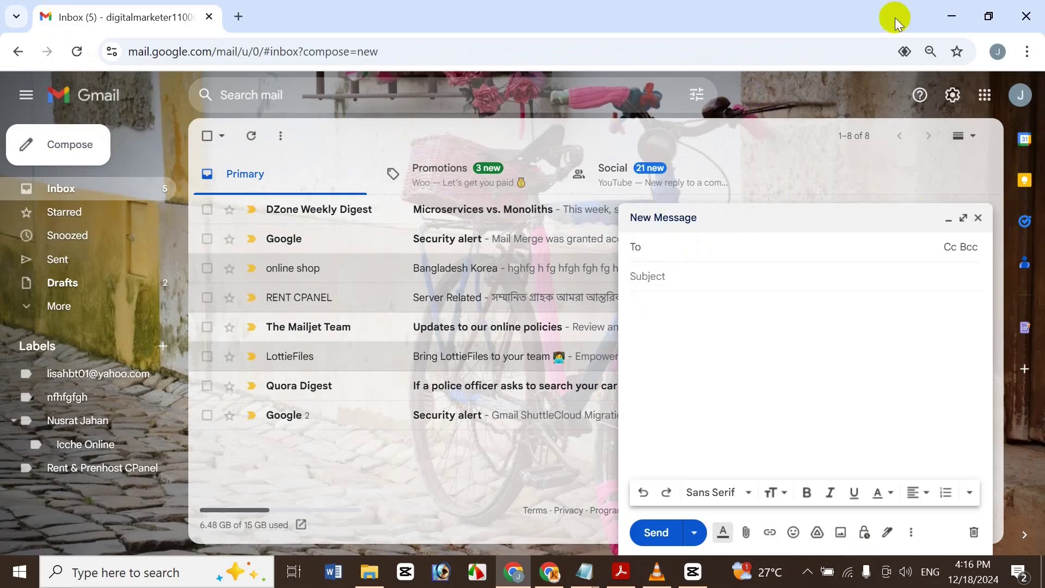
{"action": "type", "text": "on"}
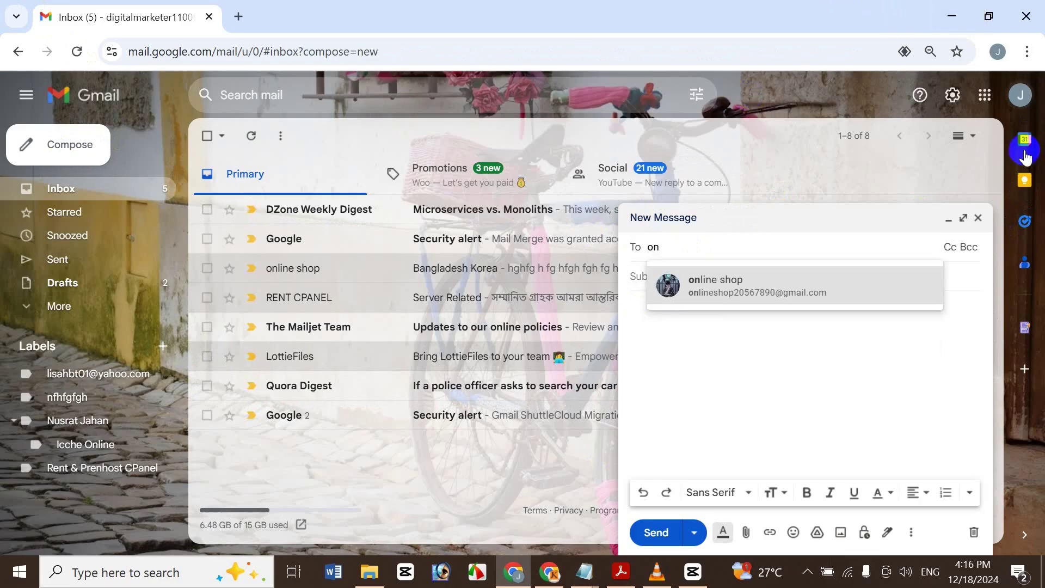
{"action": "left_click", "coordinate": [776, 289]}
{"action": "left_click", "coordinate": [671, 291]}
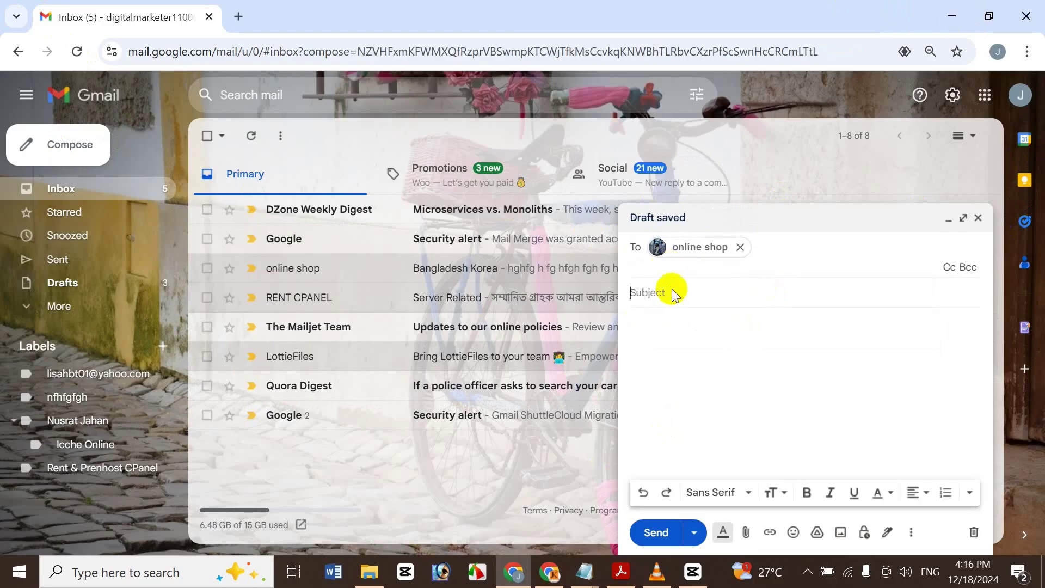
{"action": "left_click", "coordinate": [699, 245]}
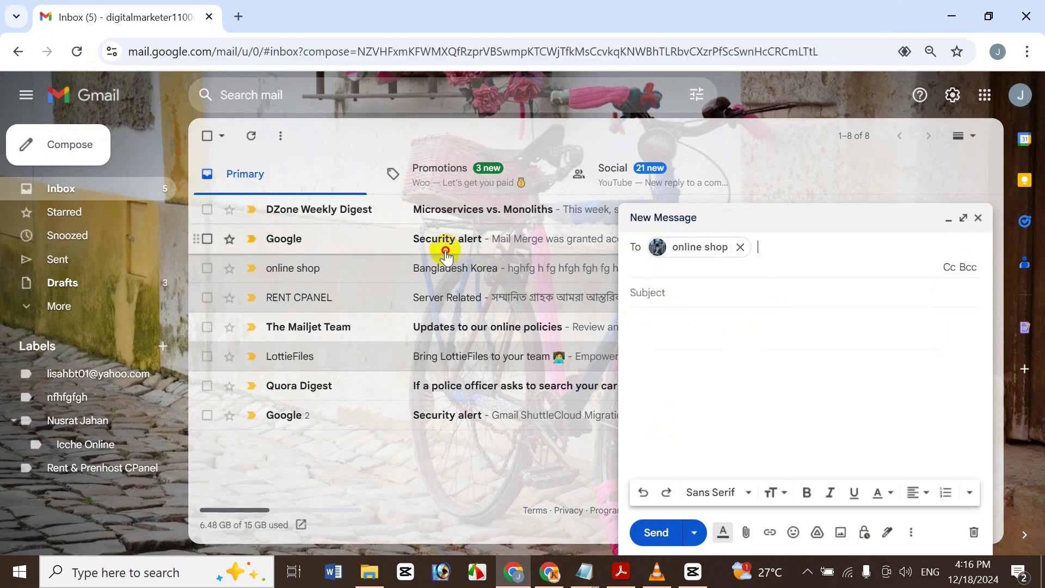
{"action": "left_click", "coordinate": [739, 248]}
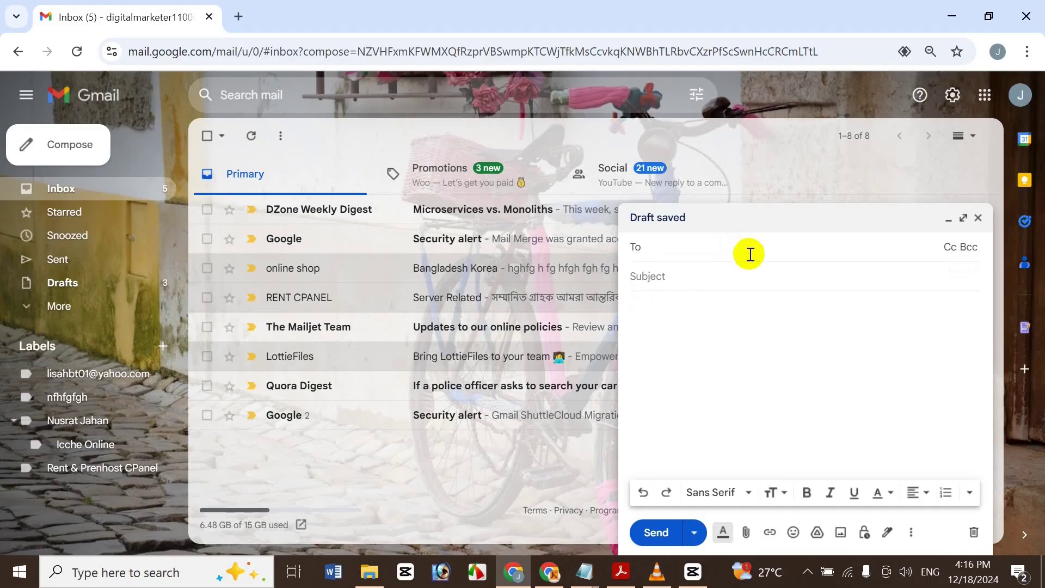
- Address the message to the same contact as the first draft, fill it with the Love Letter template, and close it
{"action": "type", "text": "i"}
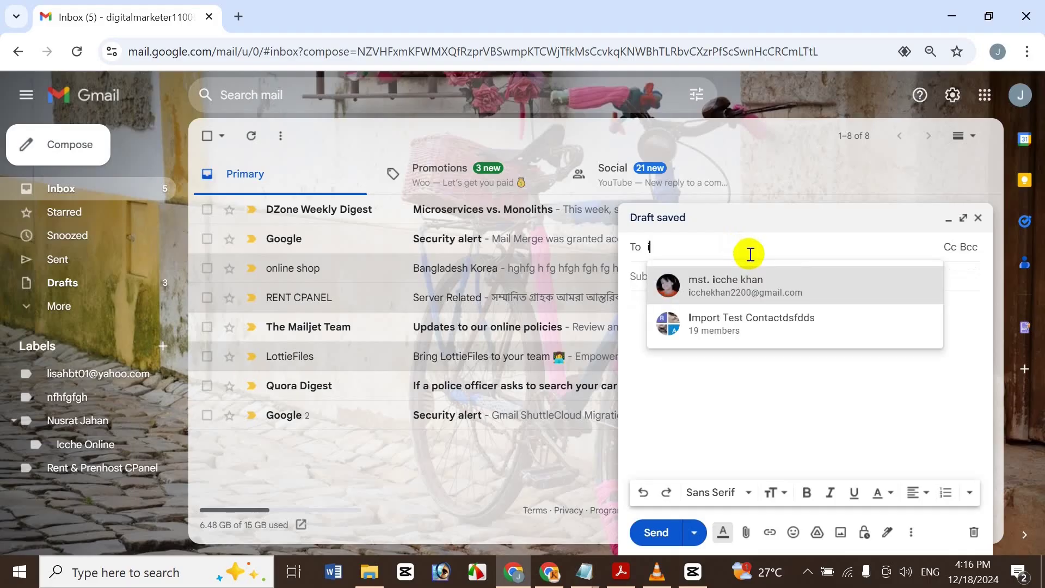
{"action": "left_click", "coordinate": [802, 279]}
{"action": "left_click", "coordinate": [727, 290]}
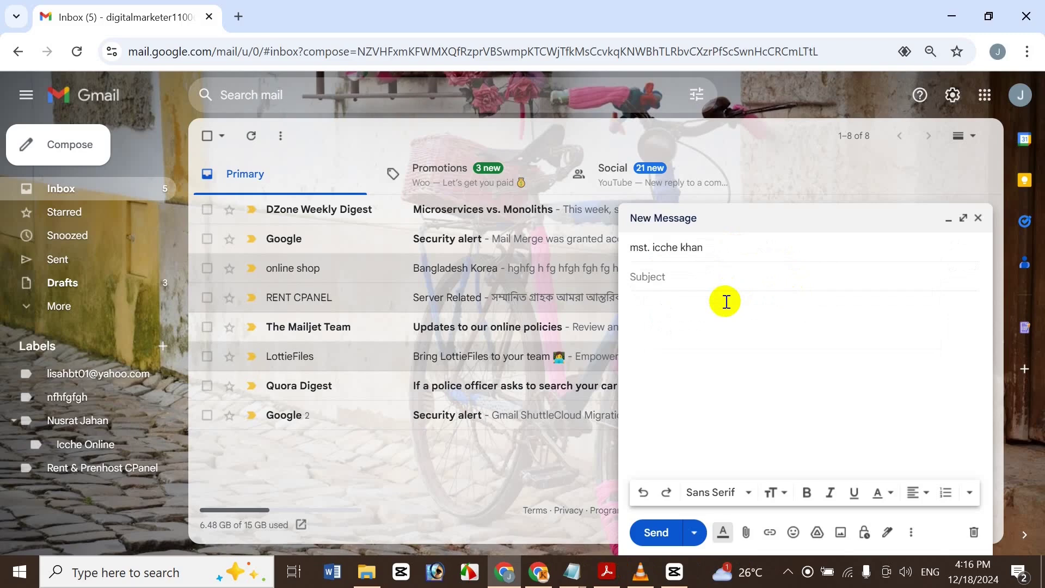
{"action": "left_click", "coordinate": [911, 532]}
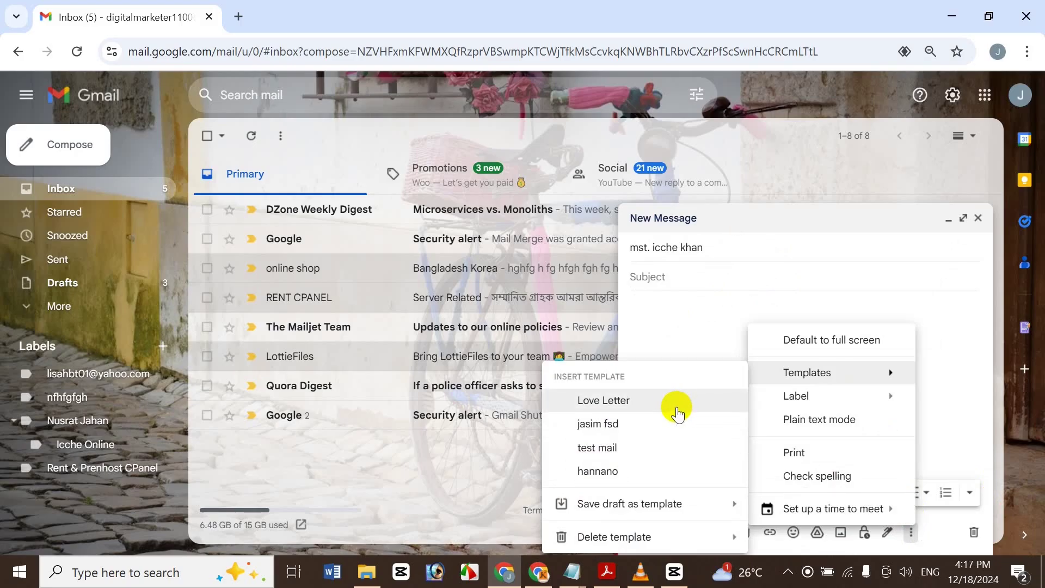
{"action": "left_click", "coordinate": [657, 408]}
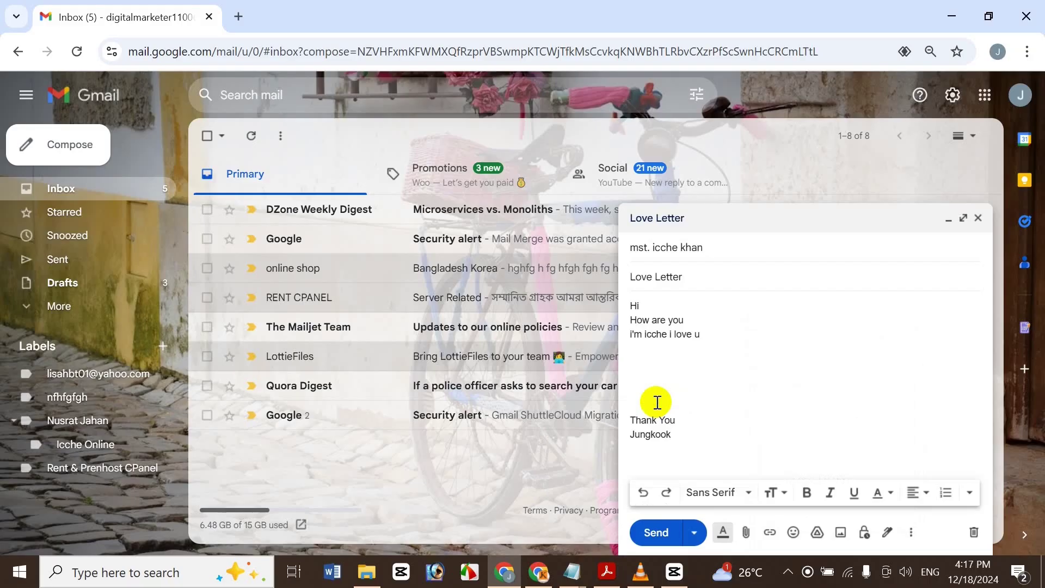
{"action": "left_click", "coordinate": [978, 217]}
- Start a new message addressed to the online shop contact with the subject "Old News"
{"action": "left_click", "coordinate": [25, 144]}
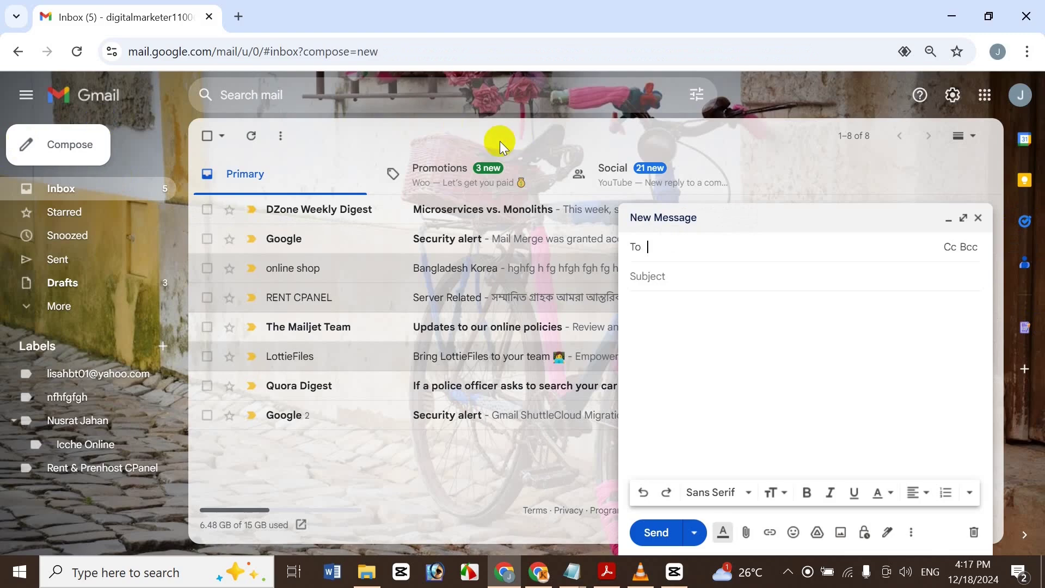
{"action": "type", "text": "online shop"}
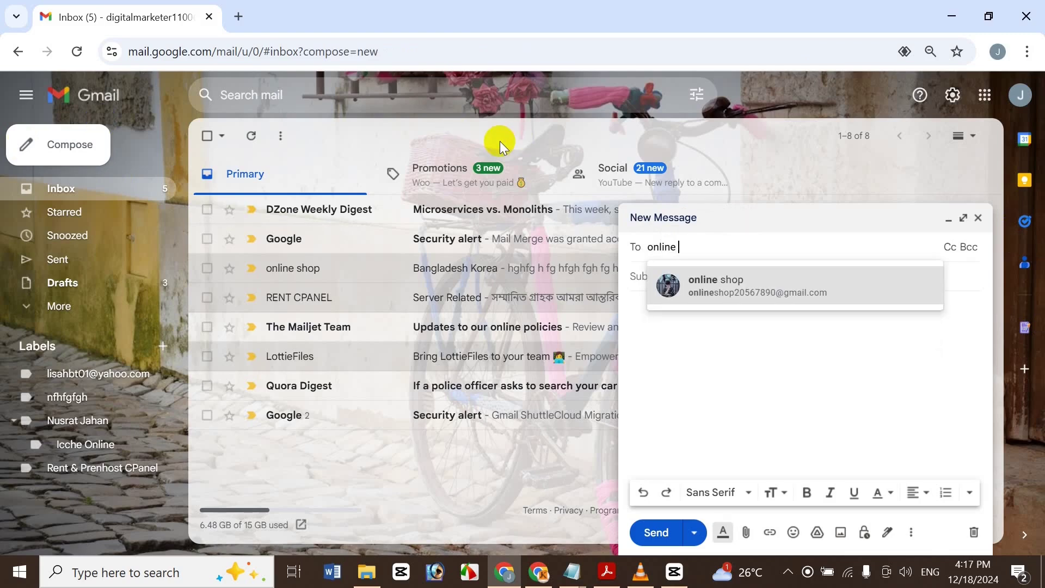
{"action": "left_click", "coordinate": [725, 286]}
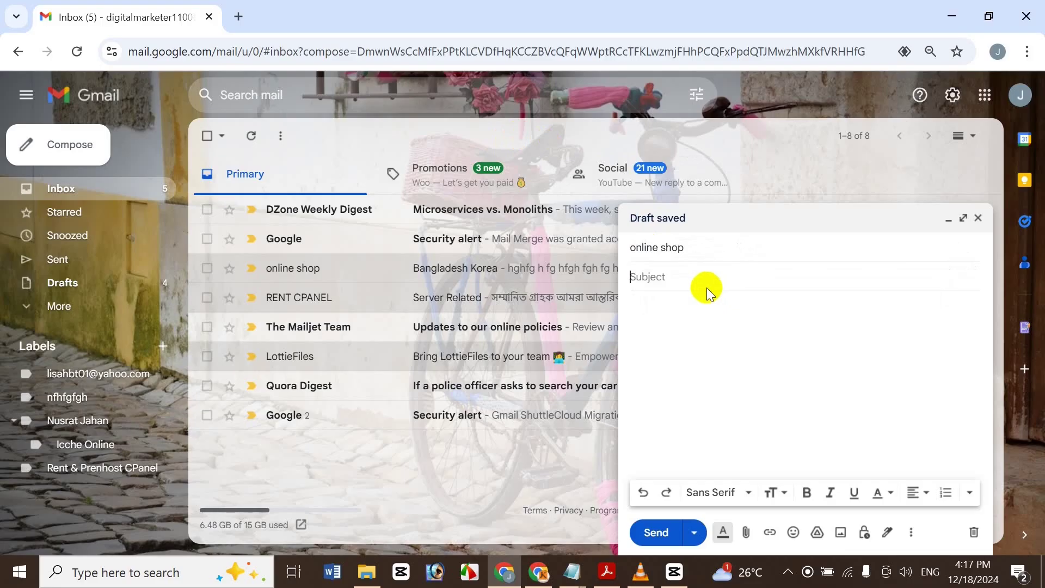
{"action": "type", "text": "O"}
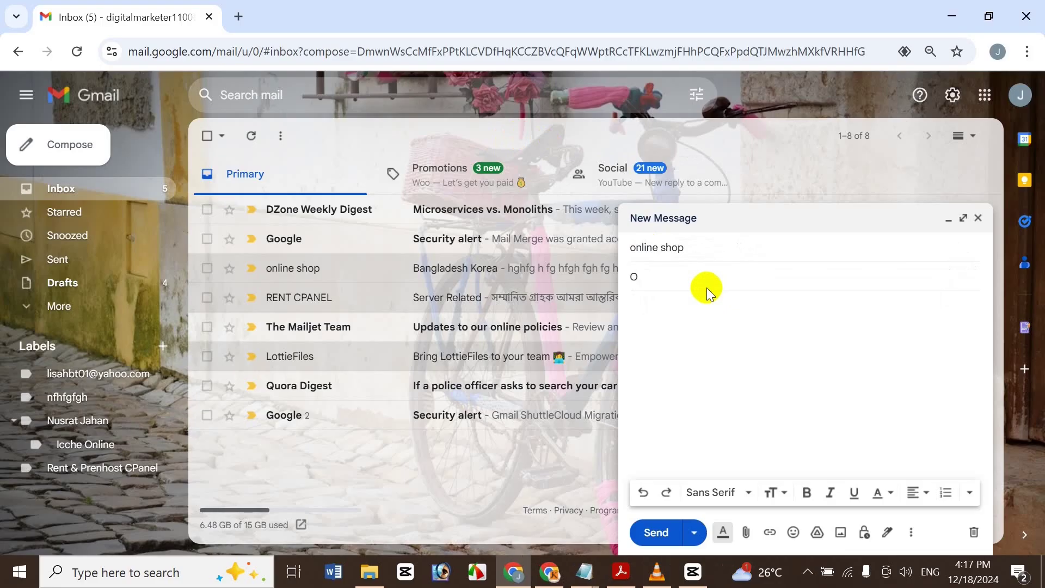
{"action": "type", "text": "ld News"}
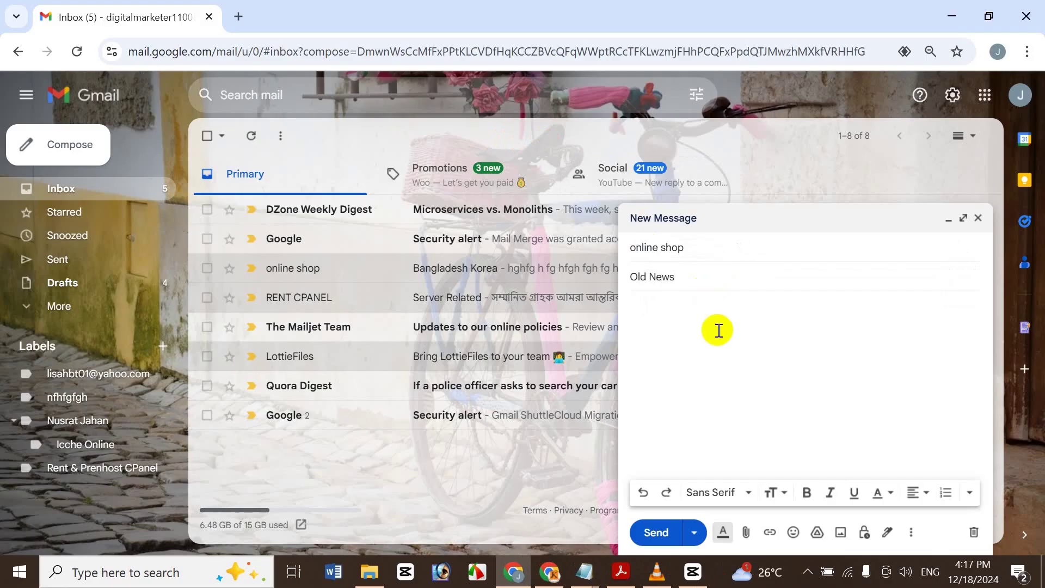
- Write the body with "Hi", "Today I'm Talke You A old news", blank lines, and the sign-off "Your ever" followed by the sender's first name
{"action": "left_click", "coordinate": [706, 318]}
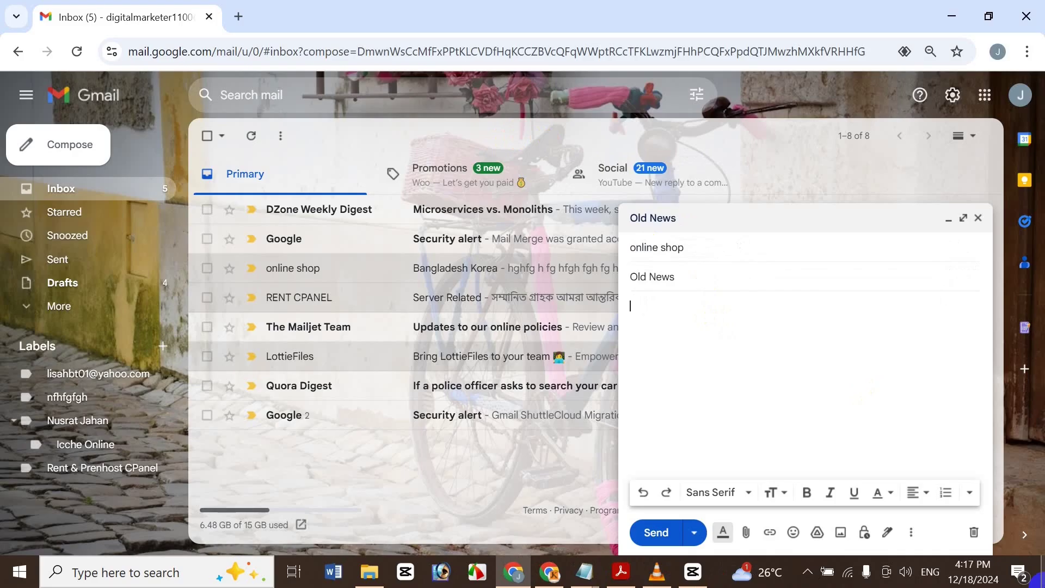
{"action": "type", "text": "Hi"}
{"action": "key", "text": "Return"}
{"action": "type", "text": "Today I'm Talke You A old news"}
{"action": "key", "text": "Return"}
{"action": "key", "text": "Return"}
{"action": "key", "text": "Return"}
{"action": "key", "text": "Return"}
{"action": "key", "text": "Return"}
{"action": "key", "text": "Return"}
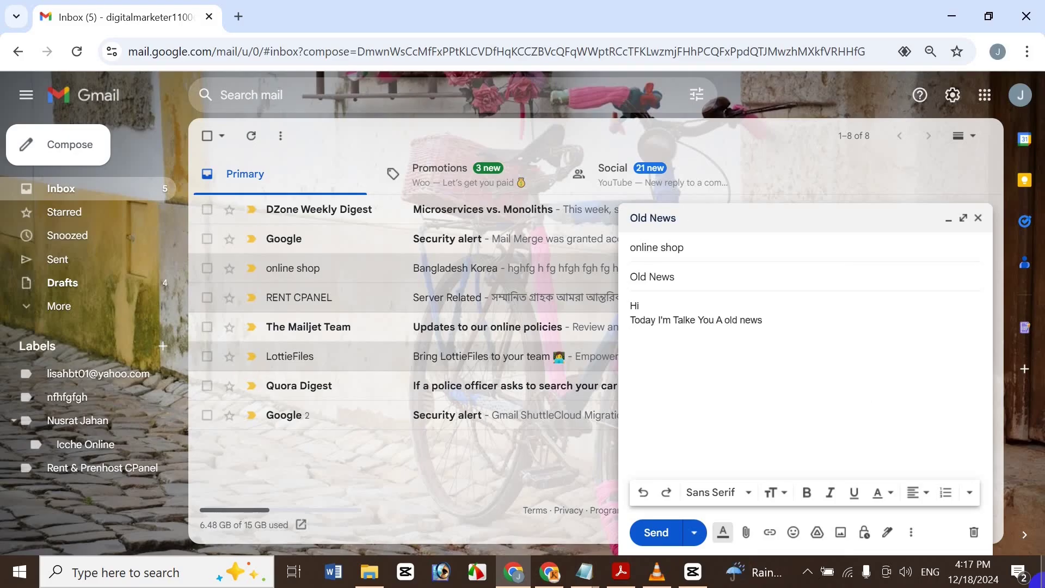
{"action": "type", "text": "Y"}
{"action": "type", "text": "Icche"}
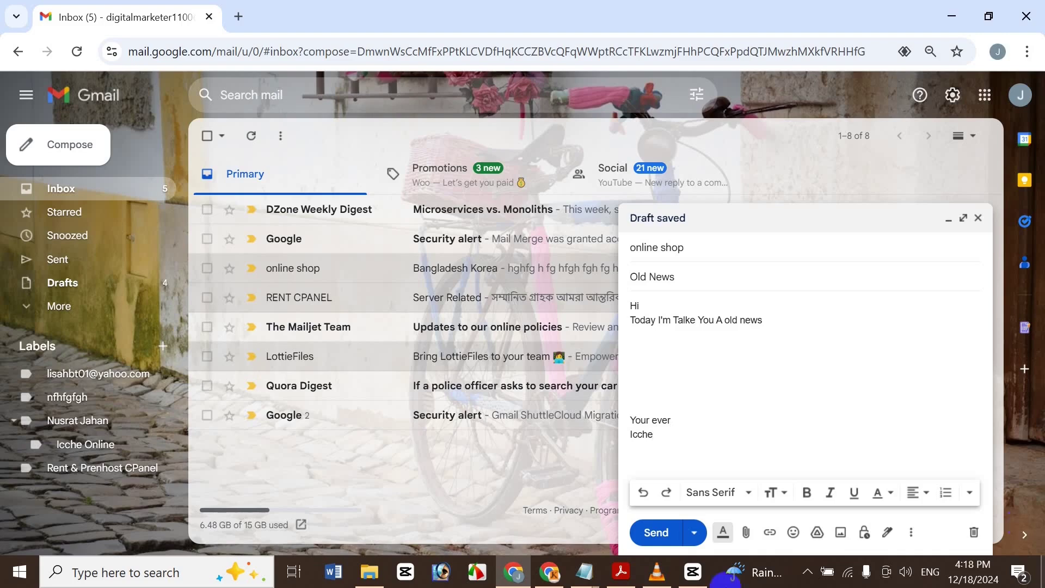
- Save the draft as a new template named "Old News"
{"action": "left_click", "coordinate": [915, 532]}
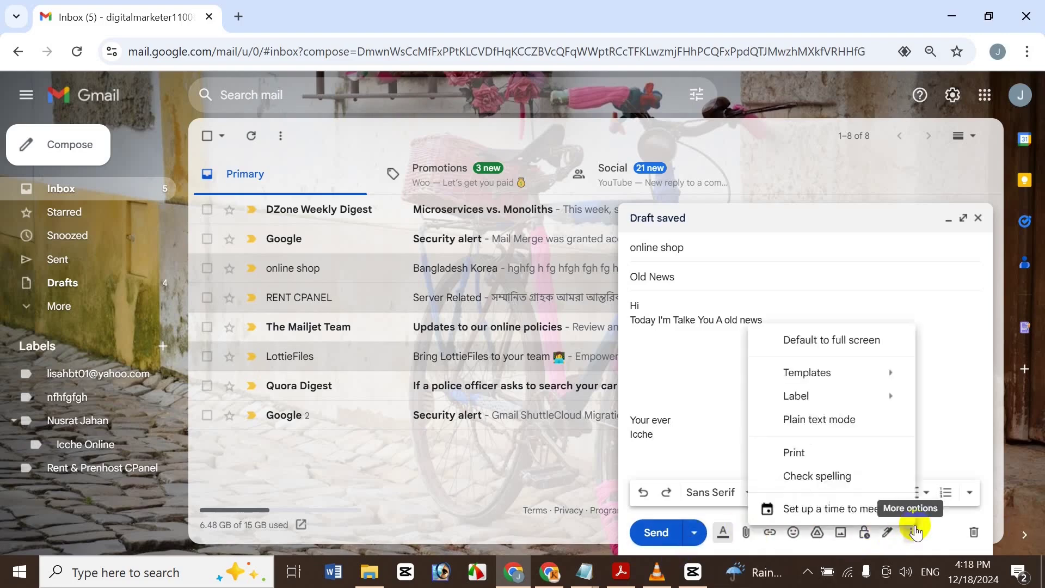
{"action": "mouse_move", "coordinate": [873, 376]}
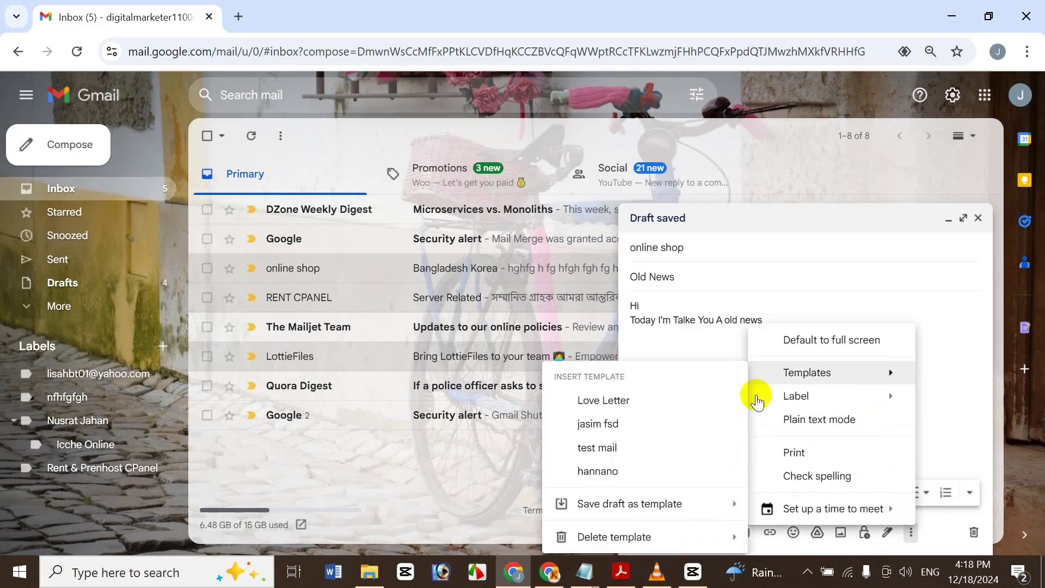
{"action": "mouse_move", "coordinate": [692, 497]}
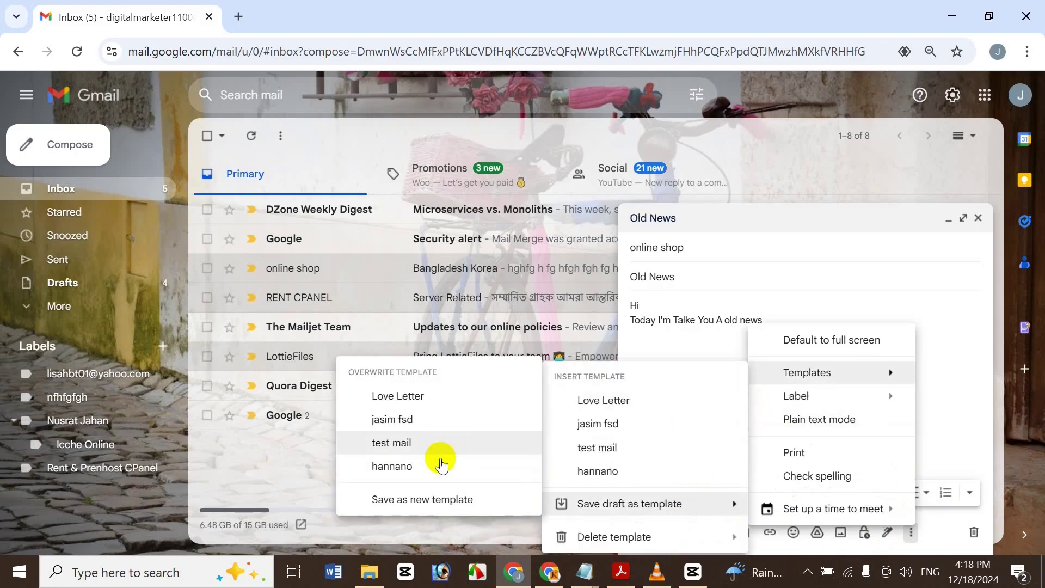
{"action": "left_click", "coordinate": [437, 499]}
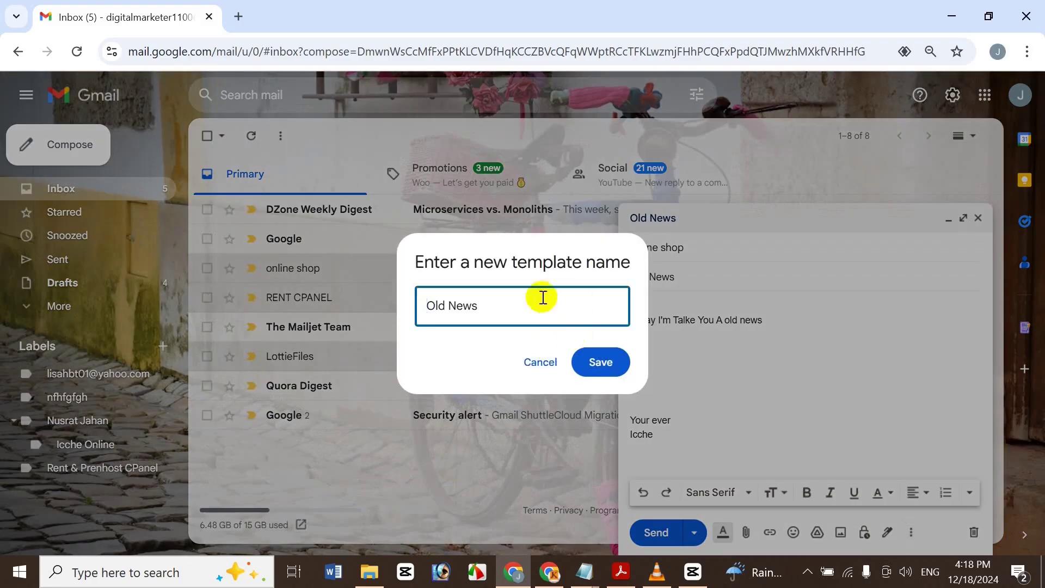
{"action": "left_click", "coordinate": [612, 368]}
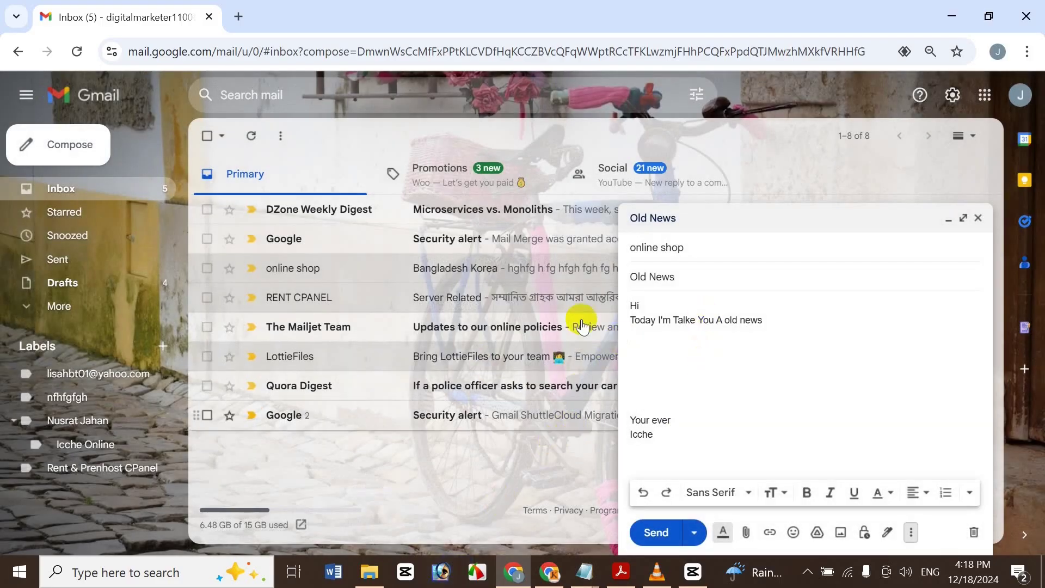
- Close the draft and start a new message addressed to the second contact suggested for "o"
{"action": "left_click", "coordinate": [977, 218]}
{"action": "left_click", "coordinate": [30, 141]}
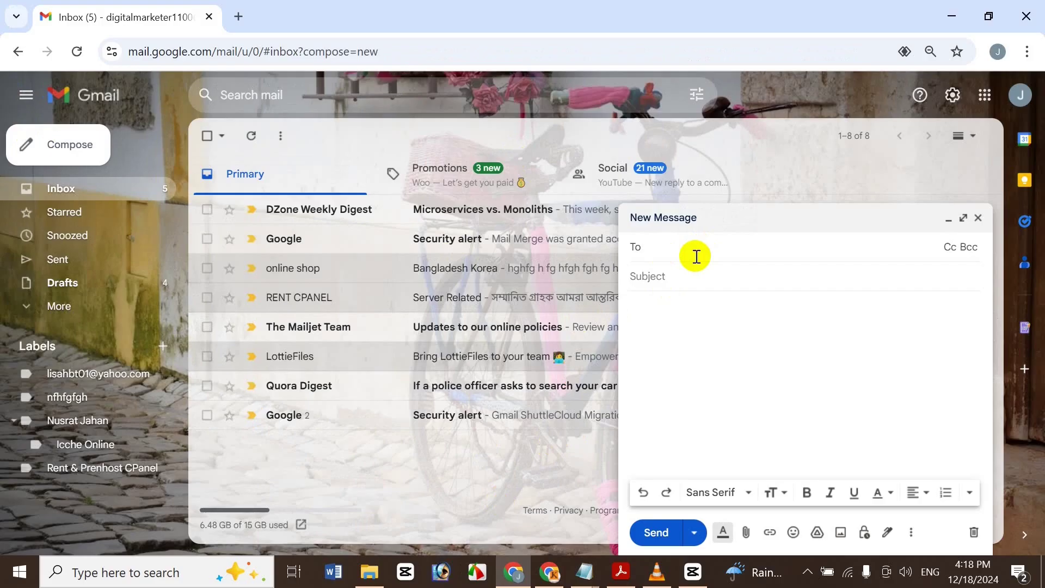
{"action": "type", "text": "o"}
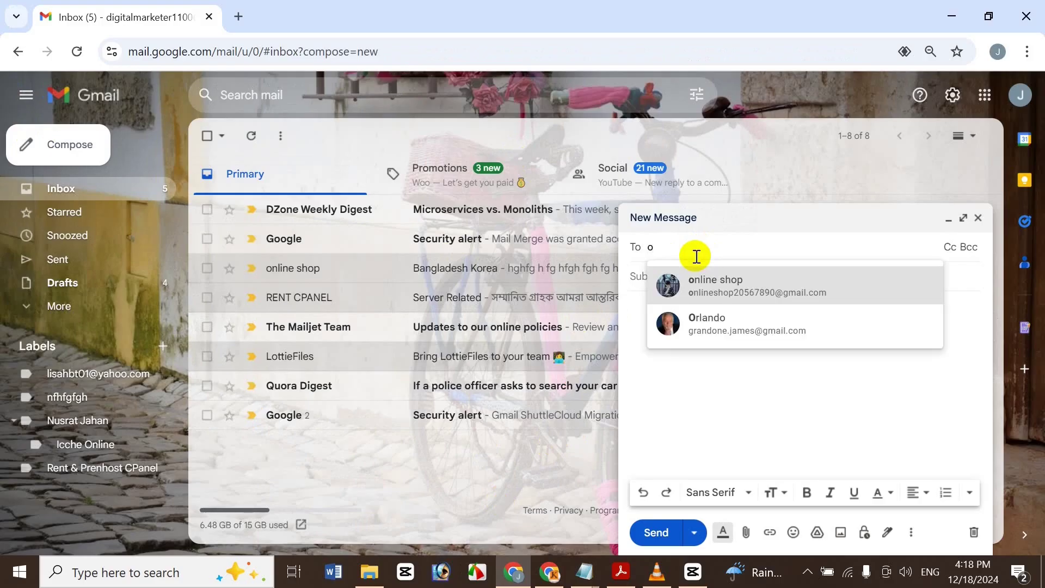
{"action": "left_click", "coordinate": [751, 328]}
{"action": "left_click", "coordinate": [726, 299]}
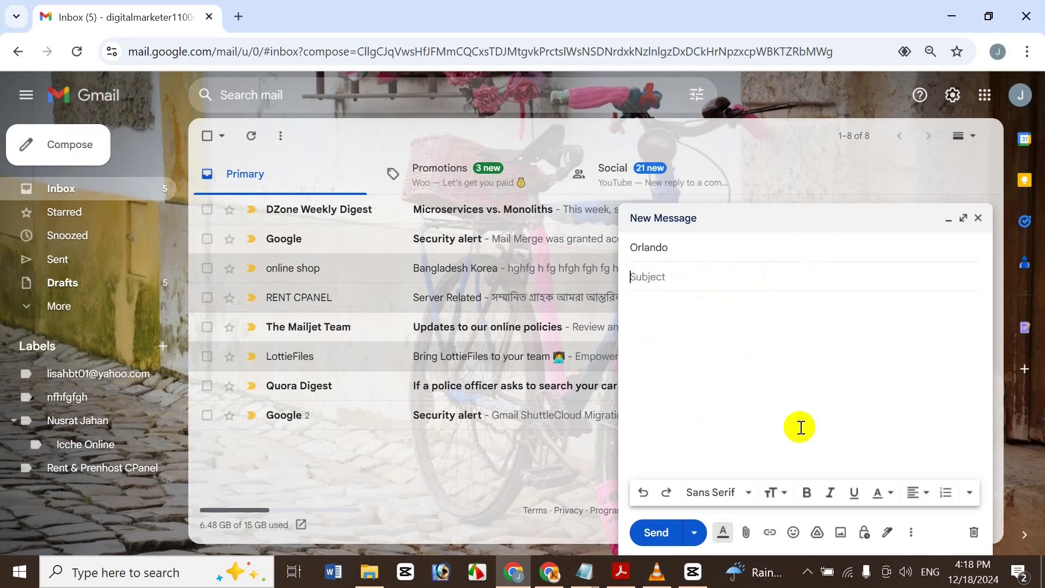
- Insert the Old News template into the new message and close the message
{"action": "left_click", "coordinate": [911, 532]}
{"action": "mouse_move", "coordinate": [847, 374]}
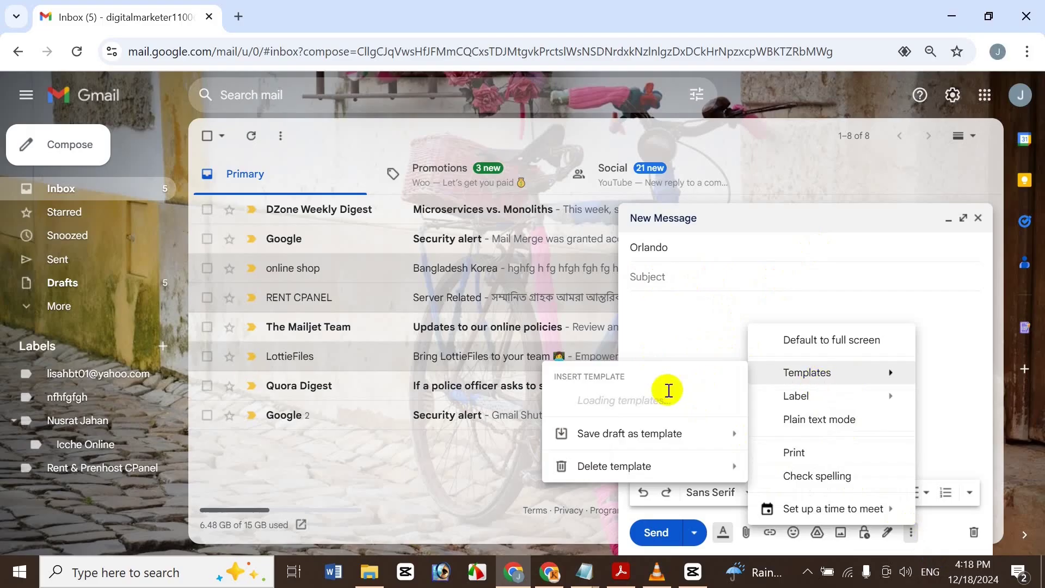
{"action": "left_click", "coordinate": [634, 218]}
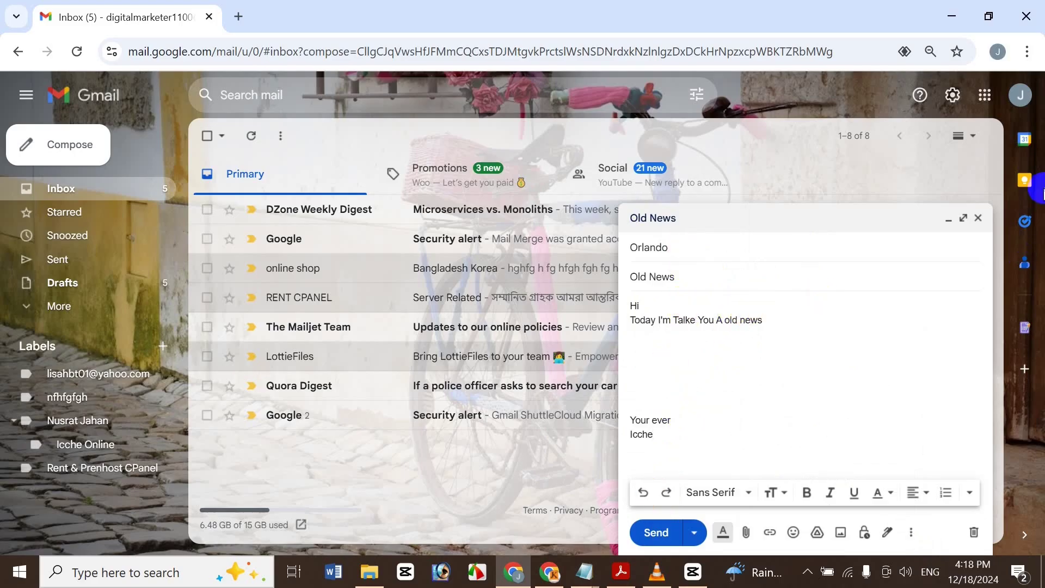
{"action": "left_click", "coordinate": [978, 218]}
- Disable Templates in the Advanced settings and save the changes
{"action": "left_click", "coordinate": [957, 109]}
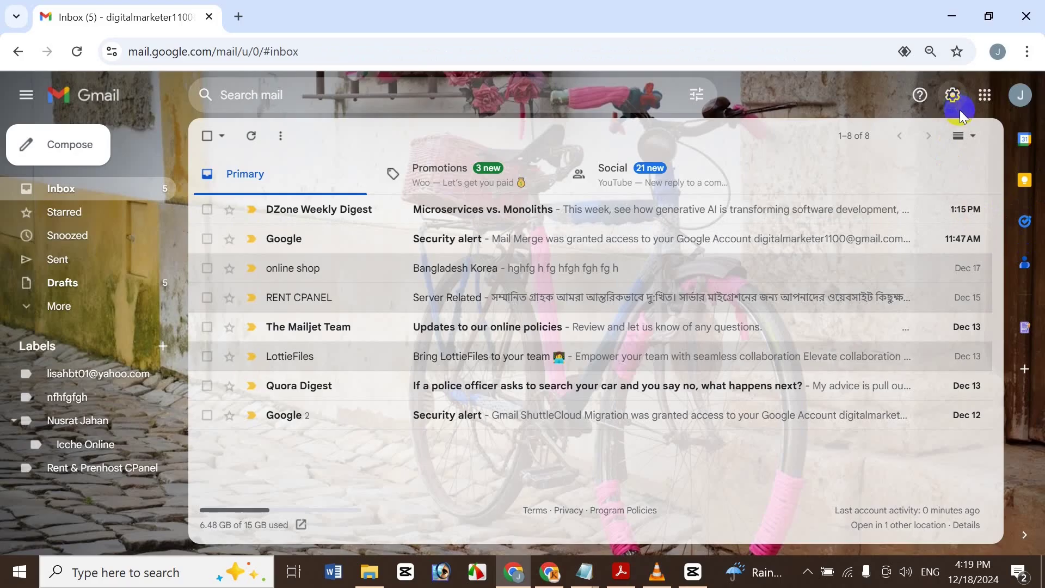
{"action": "left_click", "coordinate": [953, 96]}
{"action": "left_click", "coordinate": [954, 97]}
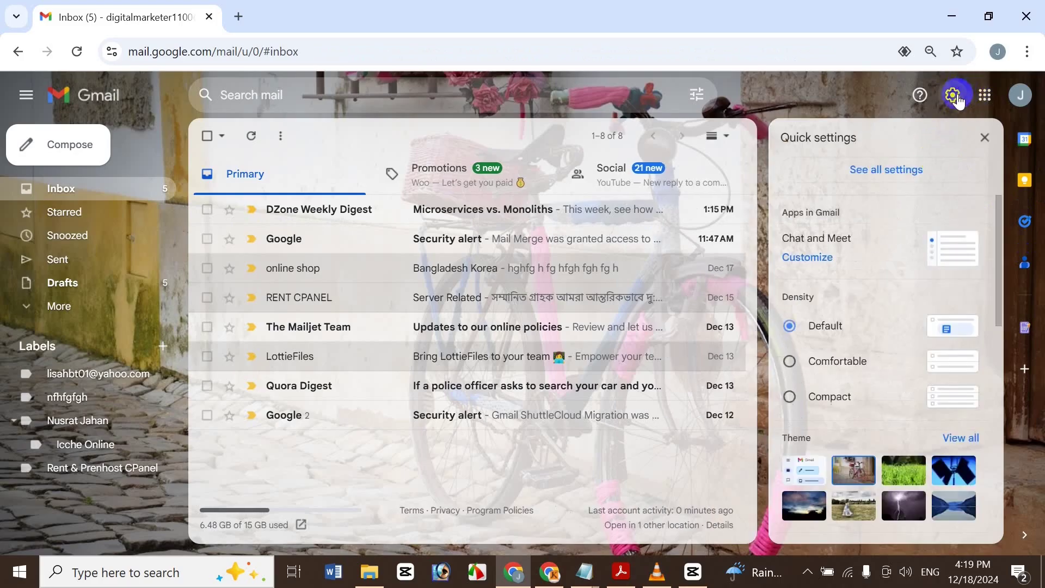
{"action": "left_click", "coordinate": [930, 181]}
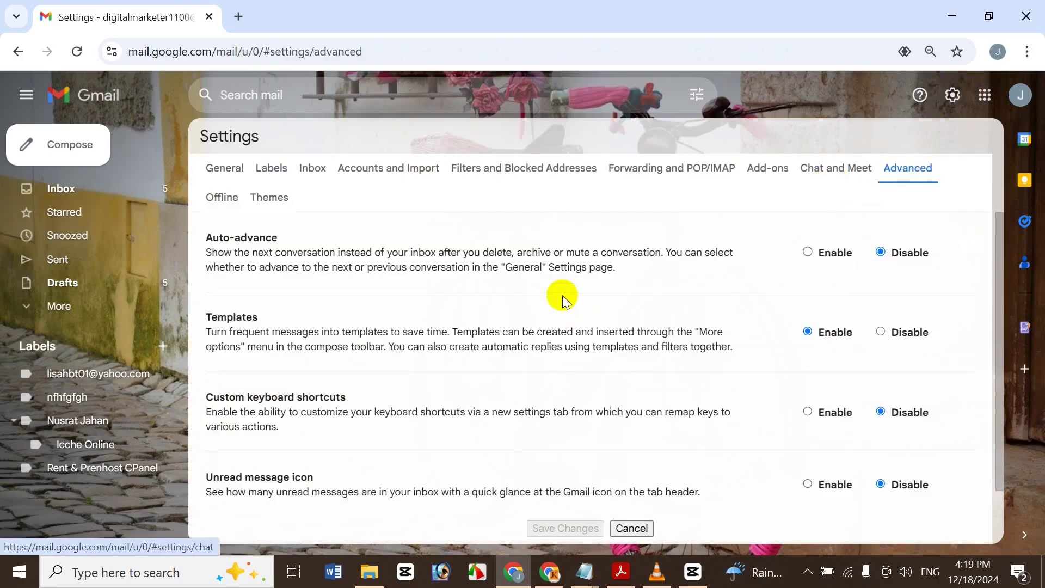
{"action": "left_click", "coordinate": [880, 332]}
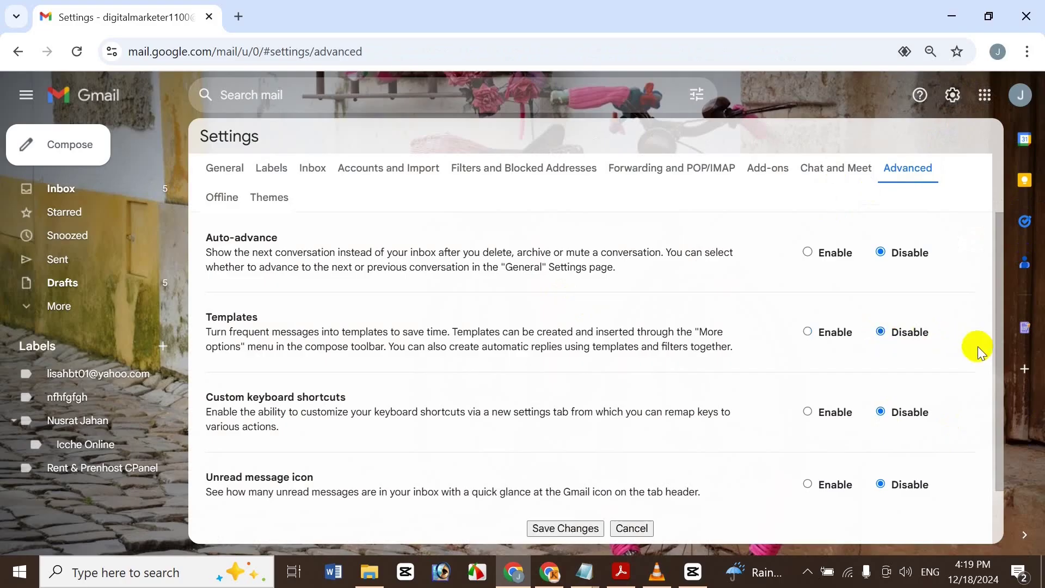
{"action": "left_click_drag", "start_coordinate": [997, 360], "coordinate": [998, 470]}
{"action": "left_click", "coordinate": [566, 464]}
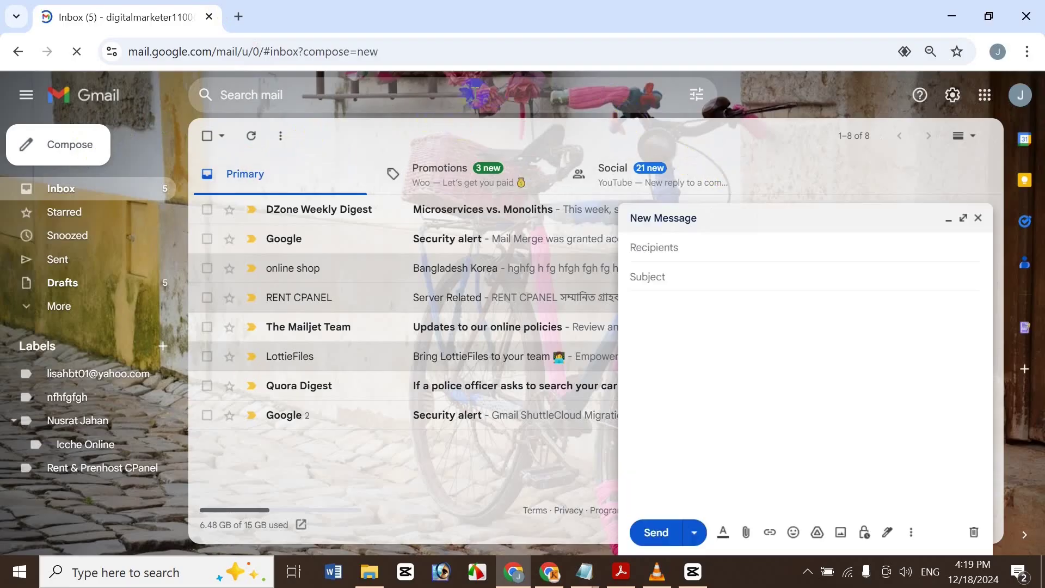
- Address a new message to the "Import Test Contactdsfdds" contact group and minimize it
{"action": "type", "text": "i"}
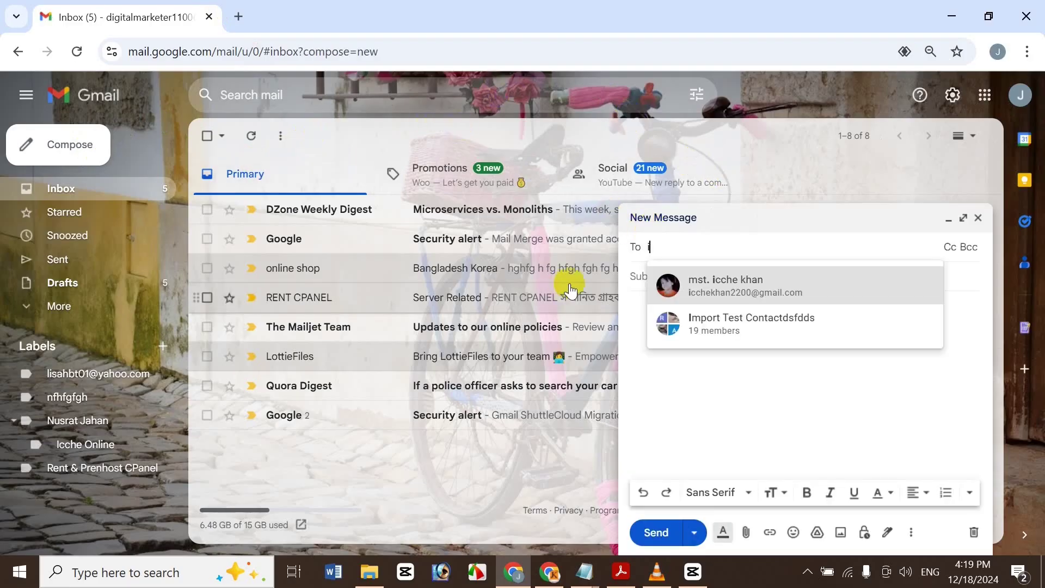
{"action": "left_click", "coordinate": [759, 342]}
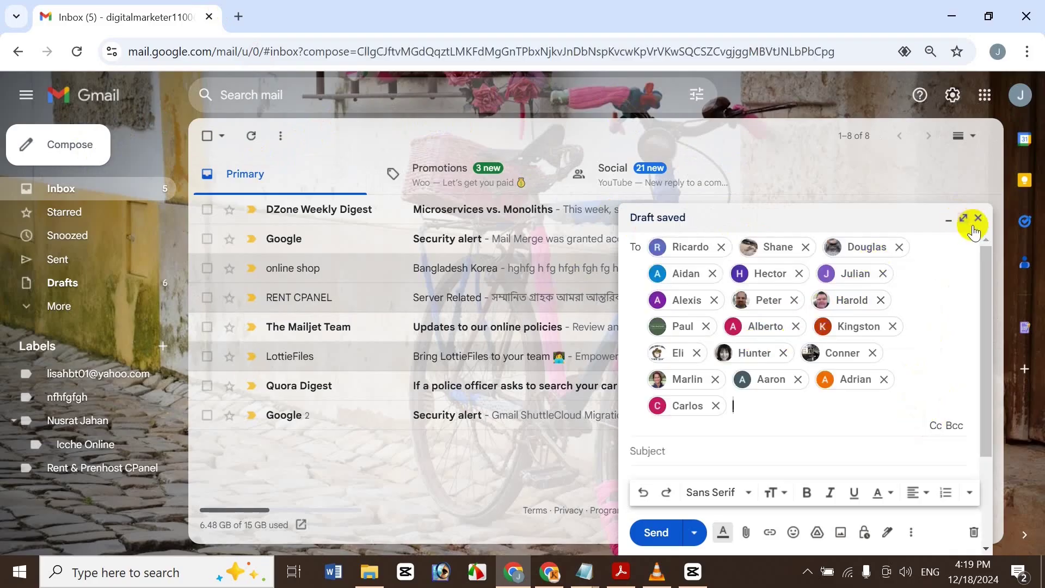
{"action": "left_click", "coordinate": [948, 217]}
- Start another new message and address it to the contact used for the Love Letter message
{"action": "left_click", "coordinate": [71, 139]}
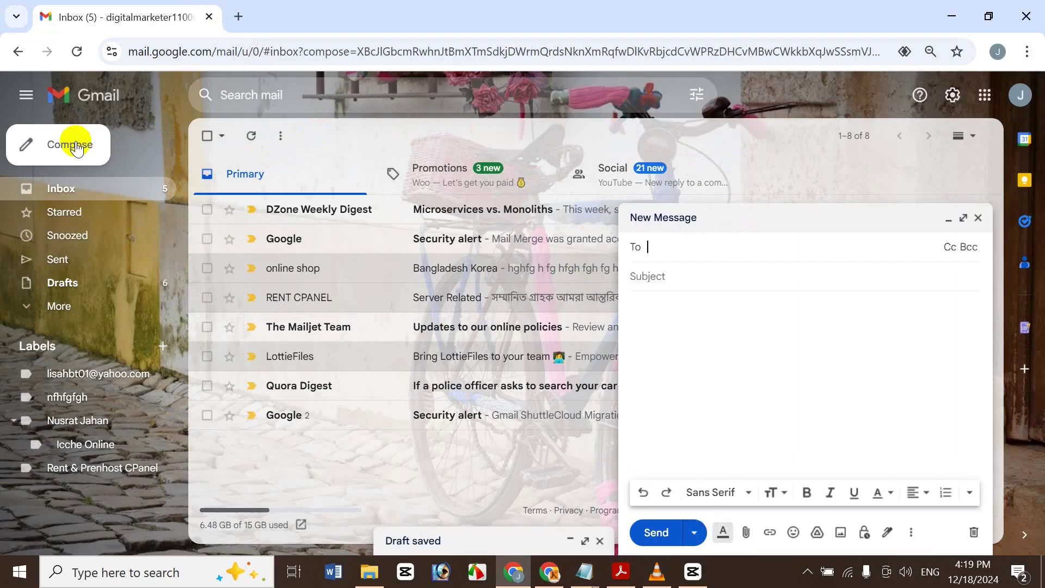
{"action": "left_click", "coordinate": [71, 138]}
{"action": "left_click", "coordinate": [600, 220]}
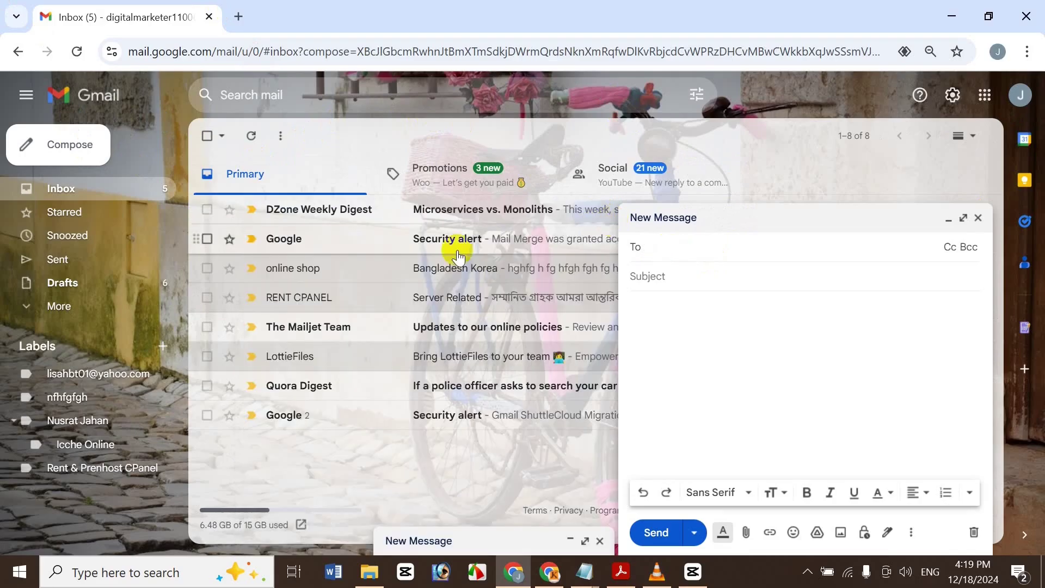
{"action": "type", "text": "i"}
{"action": "left_click", "coordinate": [798, 288]}
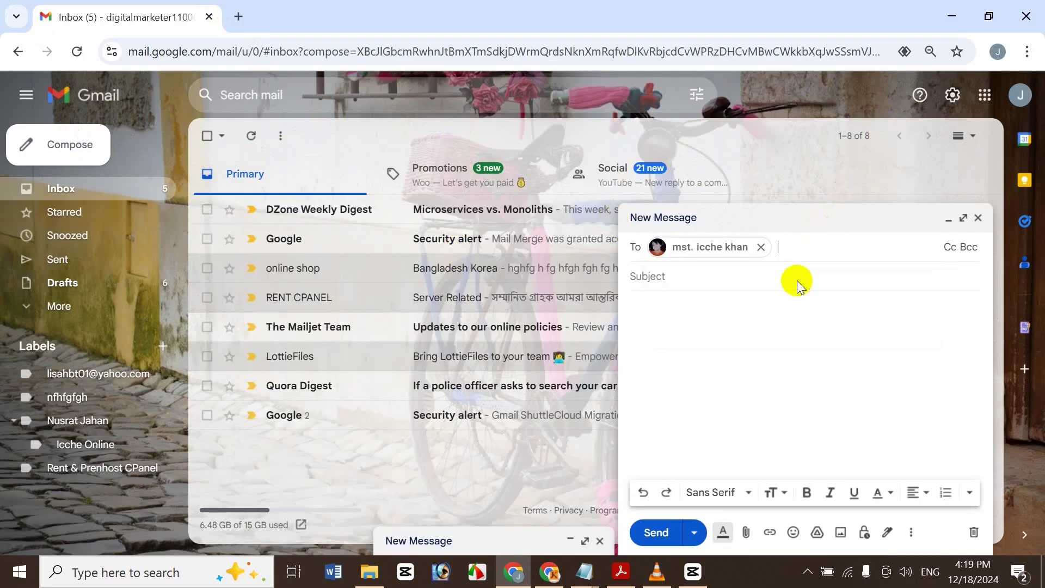
{"action": "left_click", "coordinate": [771, 293]}
{"action": "left_click", "coordinate": [712, 276]}
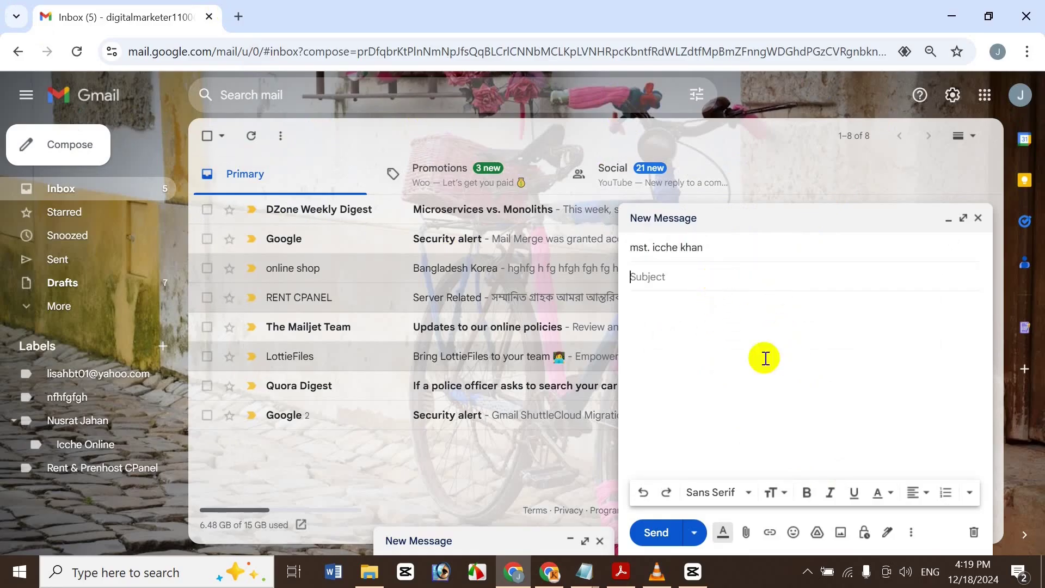
- Check the message's additional options for a Templates entry and close the message
{"action": "left_click", "coordinate": [913, 532]}
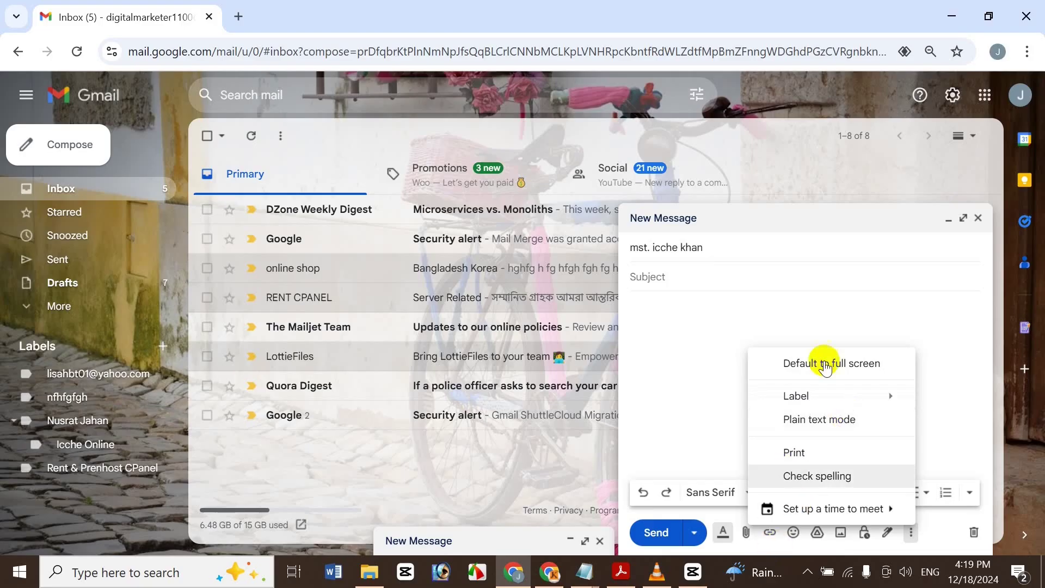
{"action": "left_click", "coordinate": [980, 215]}
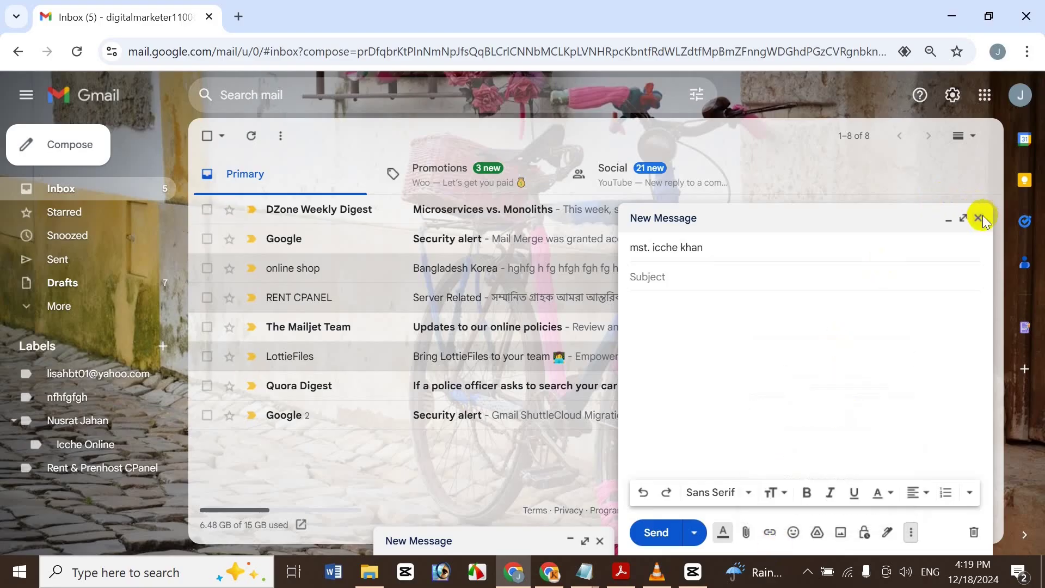
{"action": "left_click", "coordinate": [981, 216]}
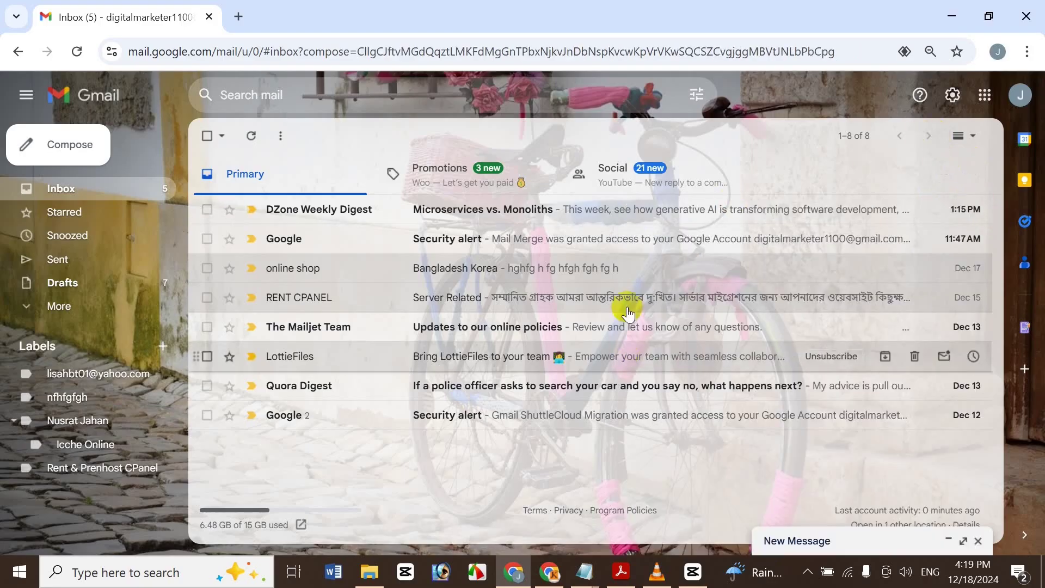
- Switch to Acrobat to show the custom keyboard shortcuts title page, and return to Chrome to open the Gmail inbox
{"action": "left_click", "coordinate": [619, 569]}
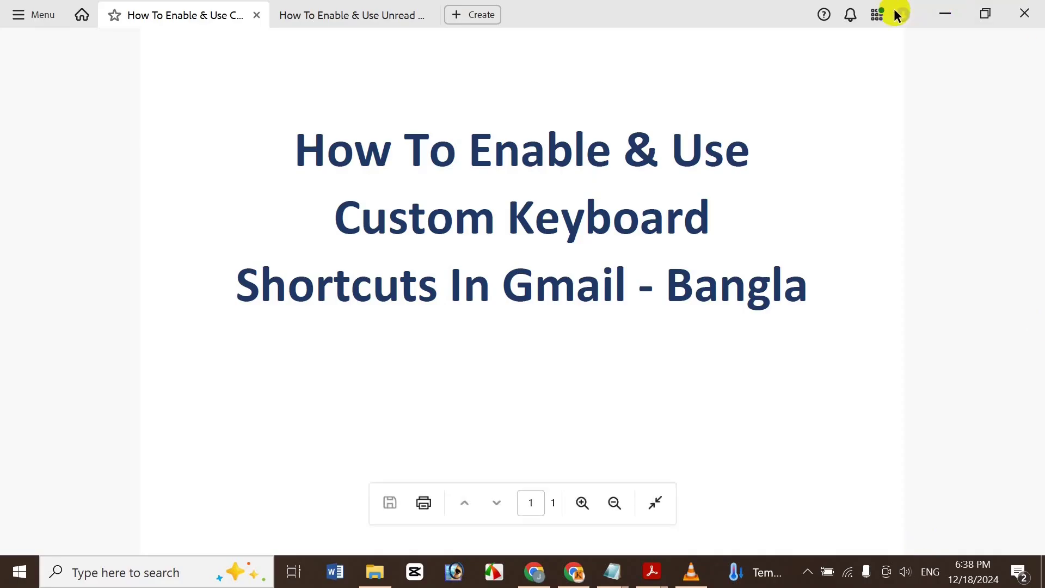
{"action": "left_click", "coordinate": [931, 8]}
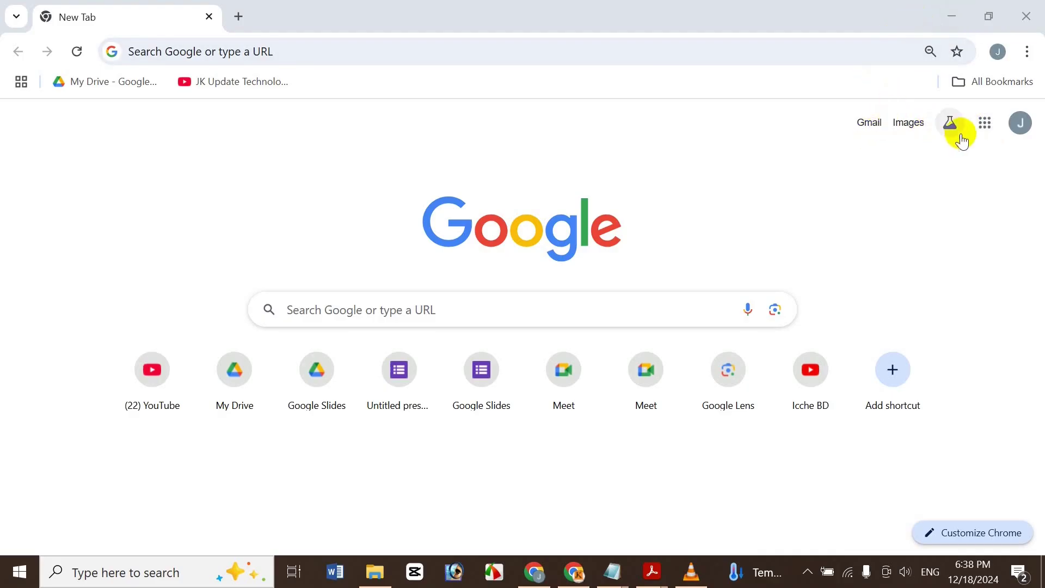
{"action": "left_click", "coordinate": [982, 124]}
{"action": "left_click", "coordinate": [857, 122]}
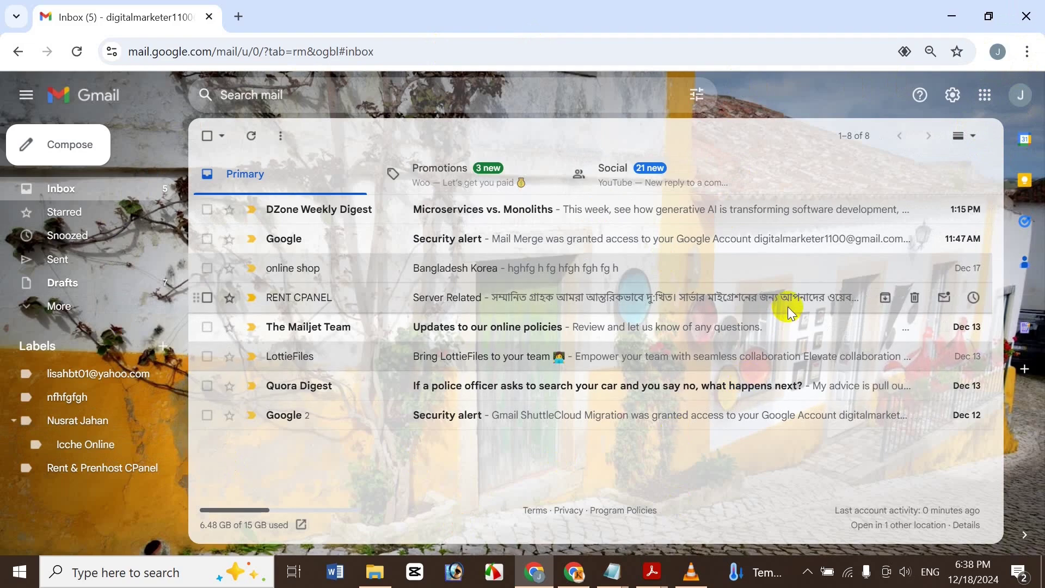
- Enable Custom keyboard shortcuts in the Advanced settings and save the changes
{"action": "left_click", "coordinate": [952, 93]}
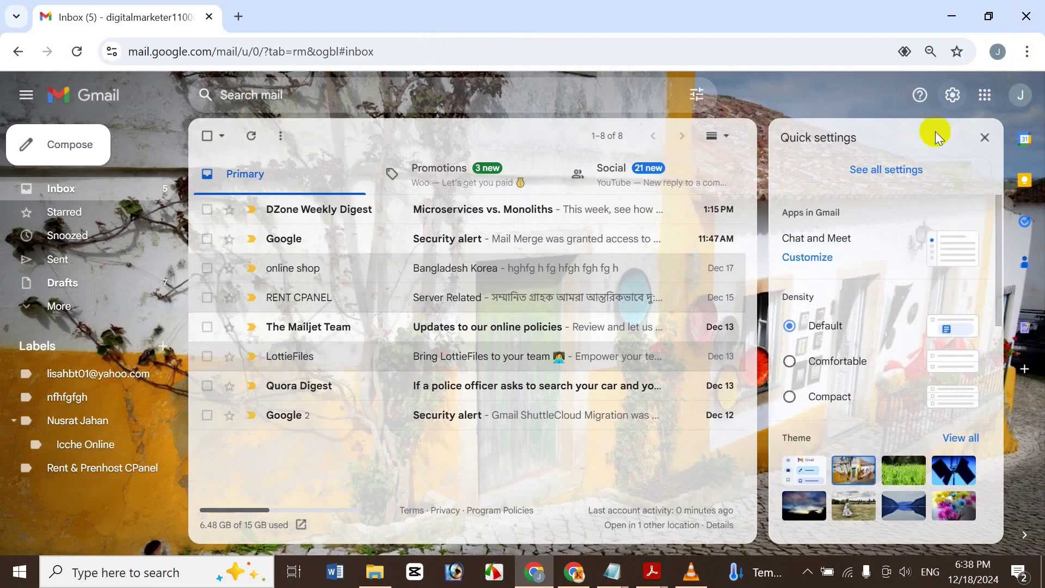
{"action": "left_click", "coordinate": [929, 170]}
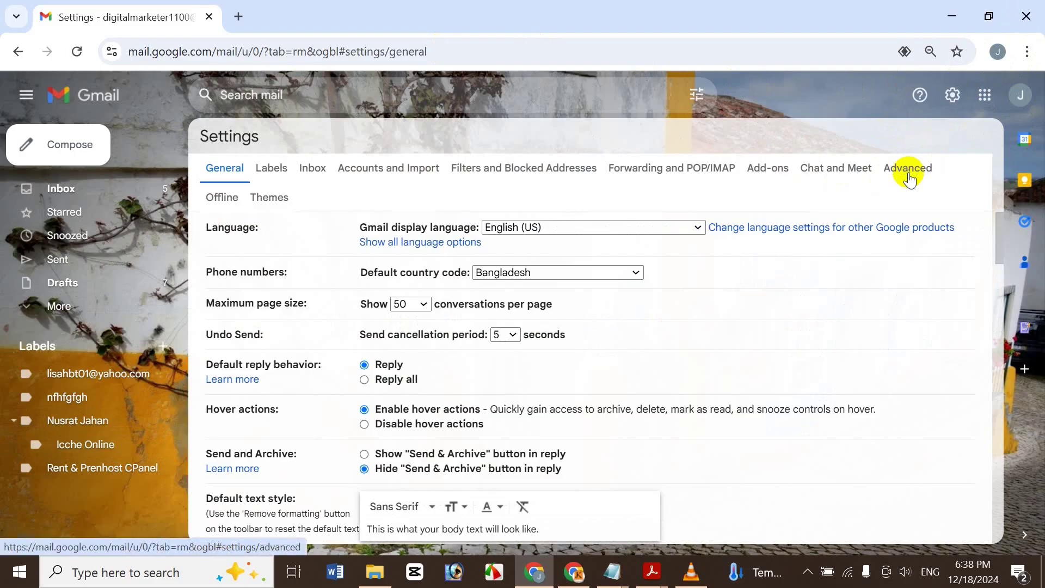
{"action": "left_click", "coordinate": [909, 179]}
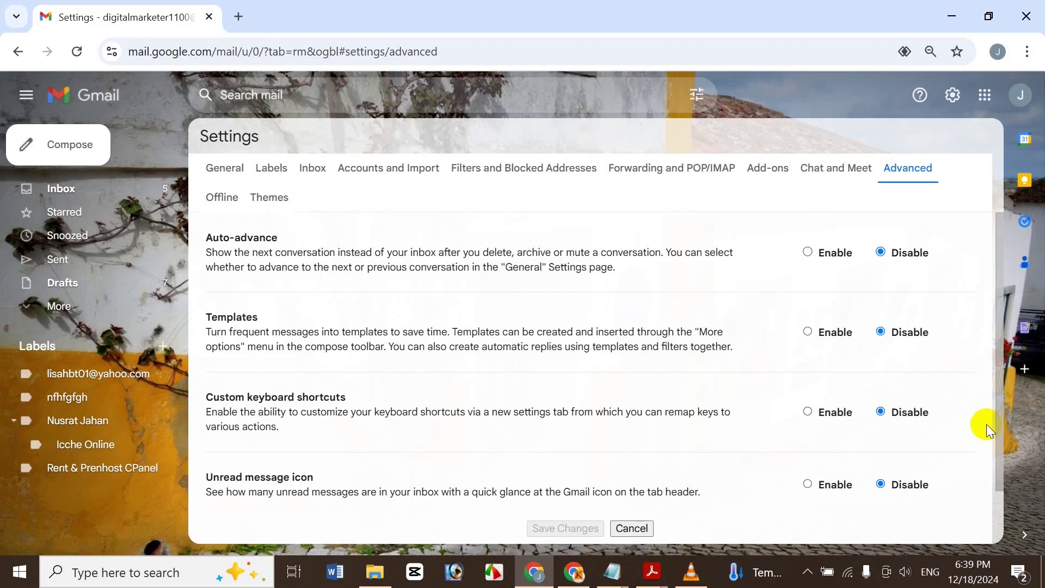
{"action": "left_click", "coordinate": [808, 413]}
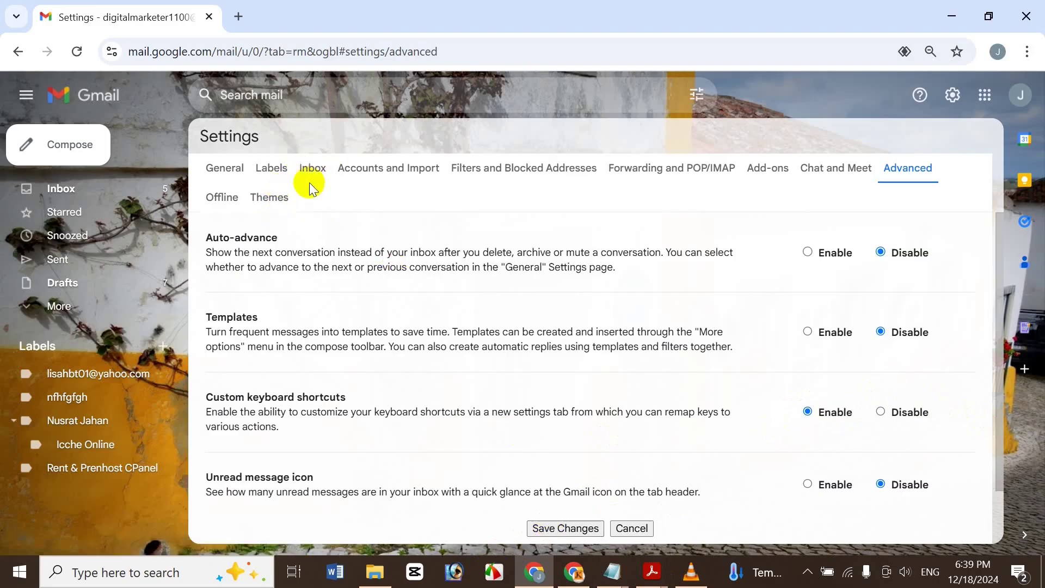
{"action": "left_click", "coordinate": [564, 528]}
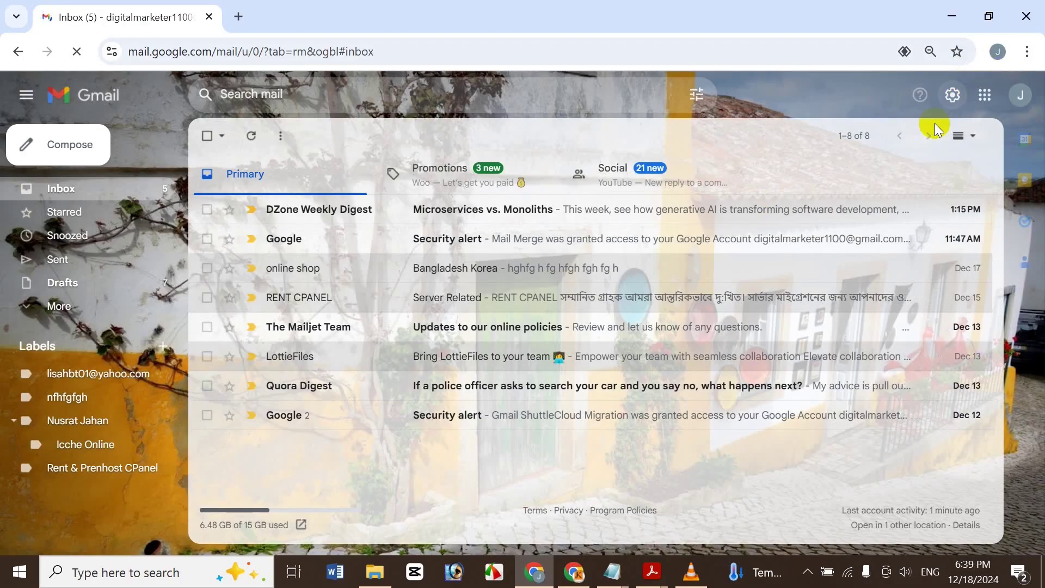
- Reopen the full settings and check the Custom keyboard shortcuts option in the Advanced settings
{"action": "left_click", "coordinate": [951, 97]}
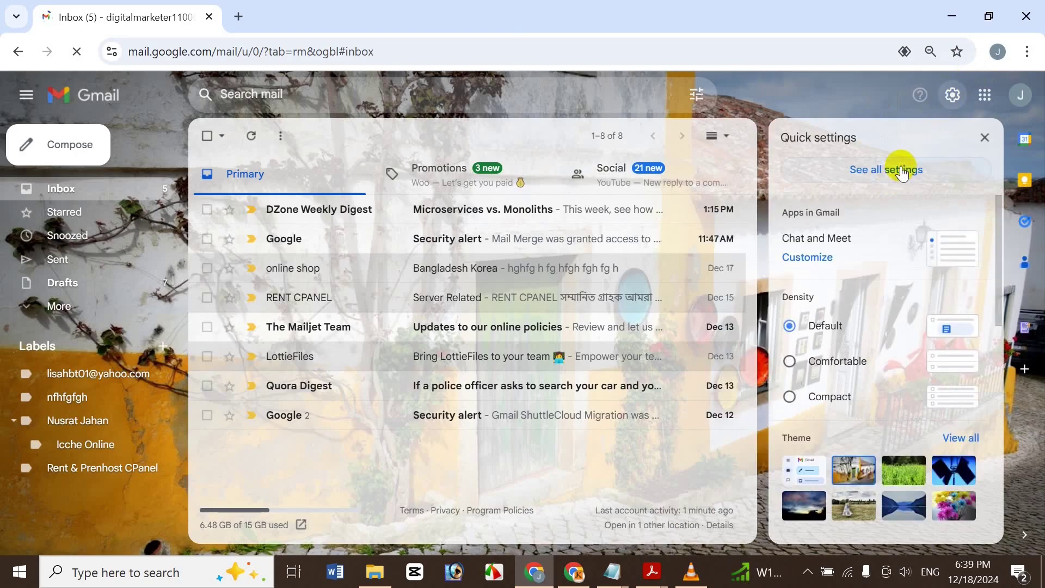
{"action": "left_click", "coordinate": [902, 172]}
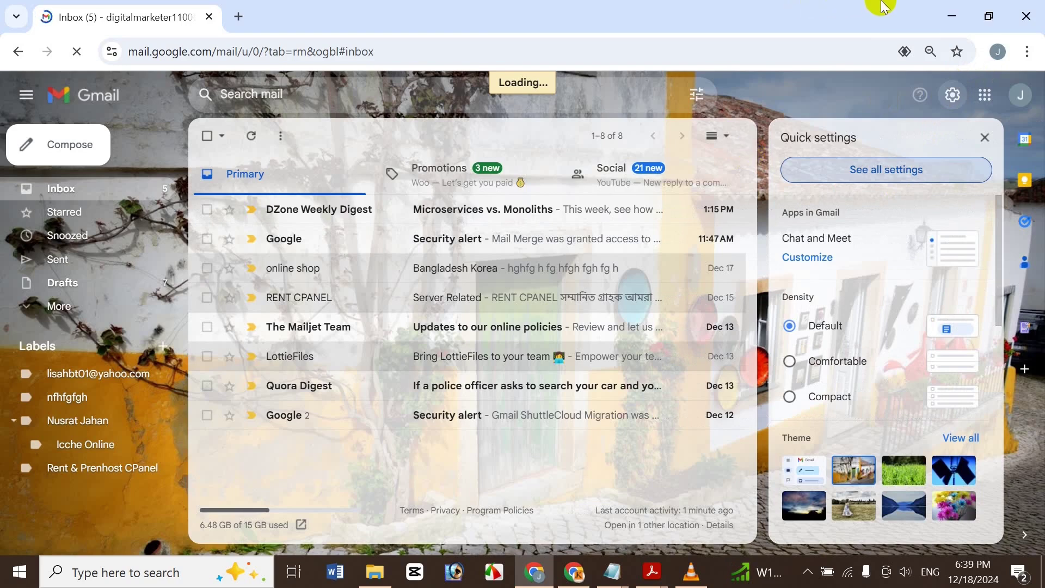
{"action": "left_click", "coordinate": [873, 170]}
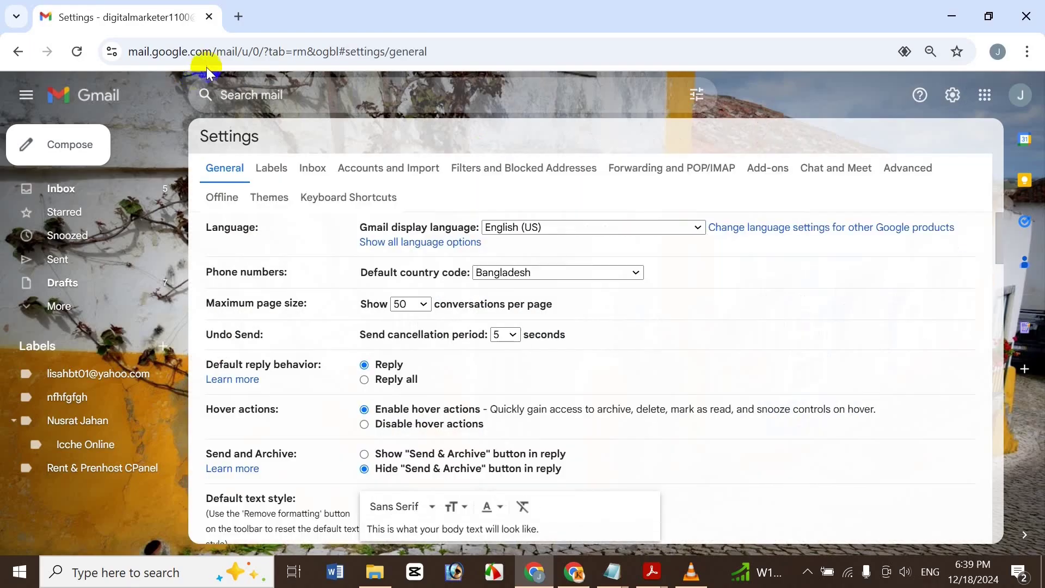
{"action": "left_click", "coordinate": [898, 170]}
{"action": "left_click", "coordinate": [837, 414]}
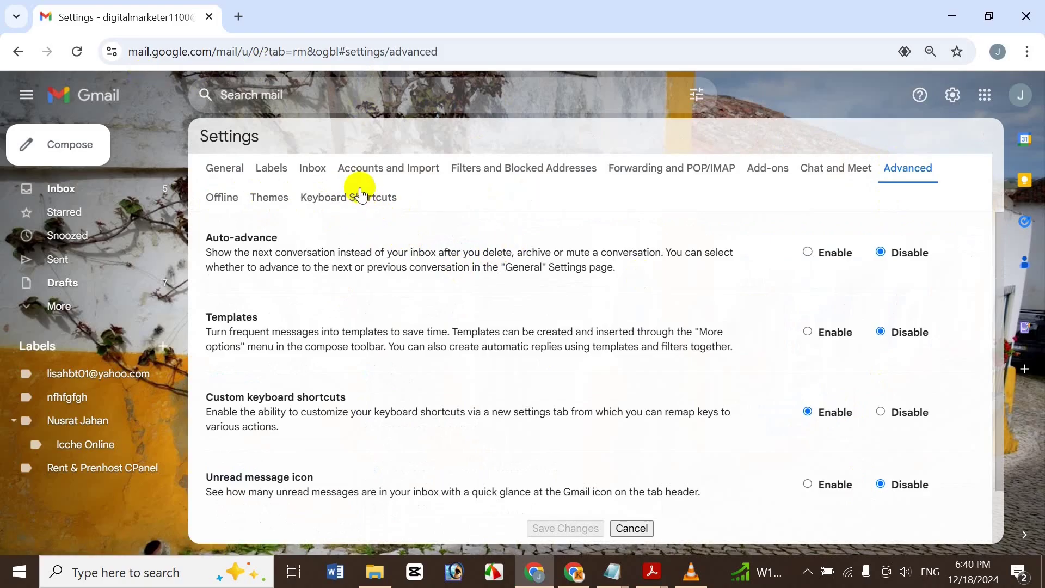
- Review the current key mappings in the Keyboard Shortcuts settings
{"action": "left_click", "coordinate": [390, 197]}
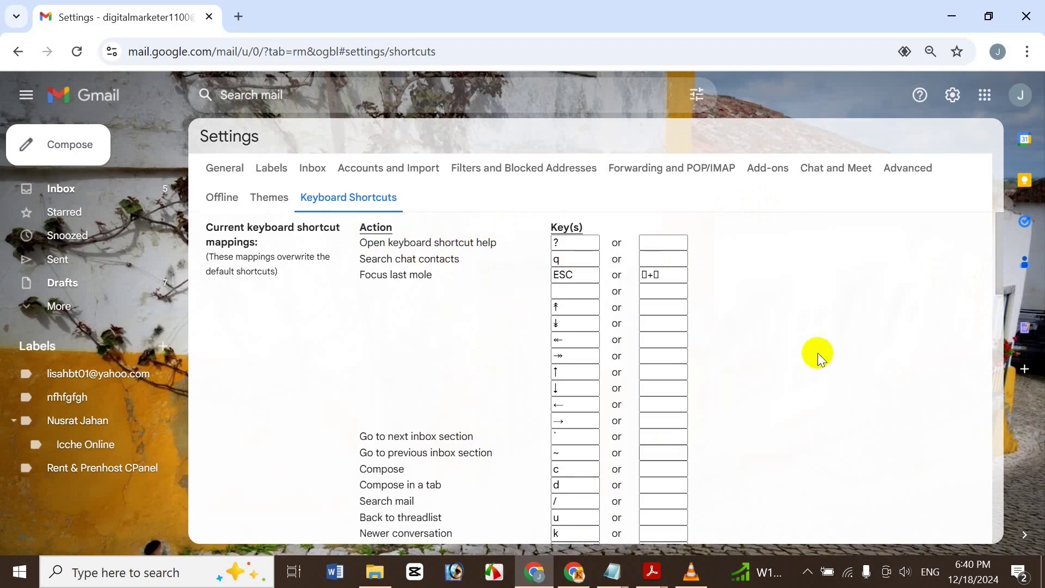
{"action": "left_click_drag", "start_coordinate": [997, 263], "coordinate": [998, 285]}
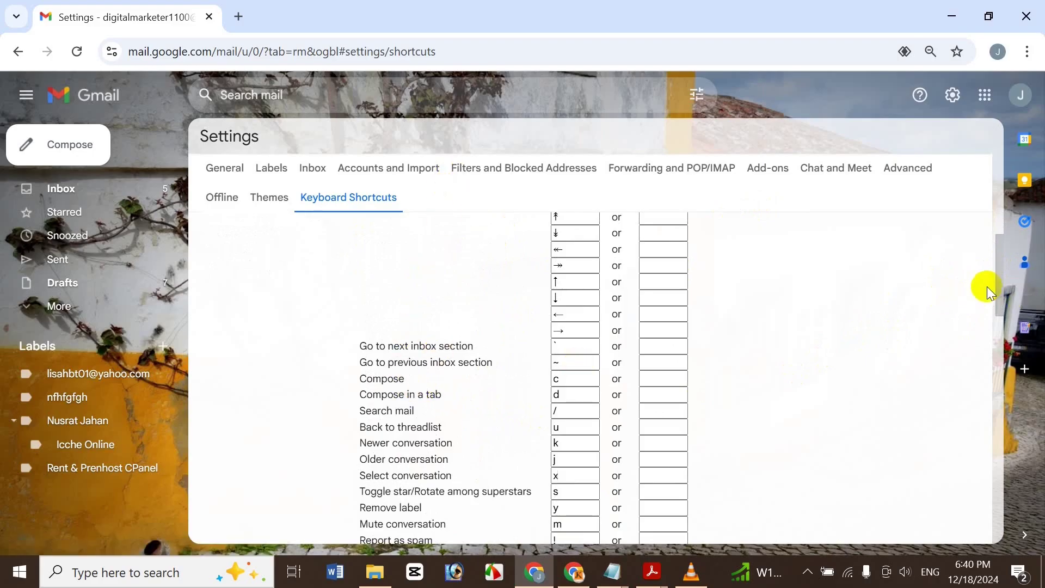
{"action": "mouse_move", "coordinate": [1000, 295]}
{"action": "left_mouse_down"}
{"action": "mouse_move", "coordinate": [981, 410]}
{"action": "mouse_move", "coordinate": [985, 524]}
{"action": "mouse_move", "coordinate": [984, 290]}
{"action": "mouse_move", "coordinate": [984, 301]}
{"action": "left_mouse_up"}
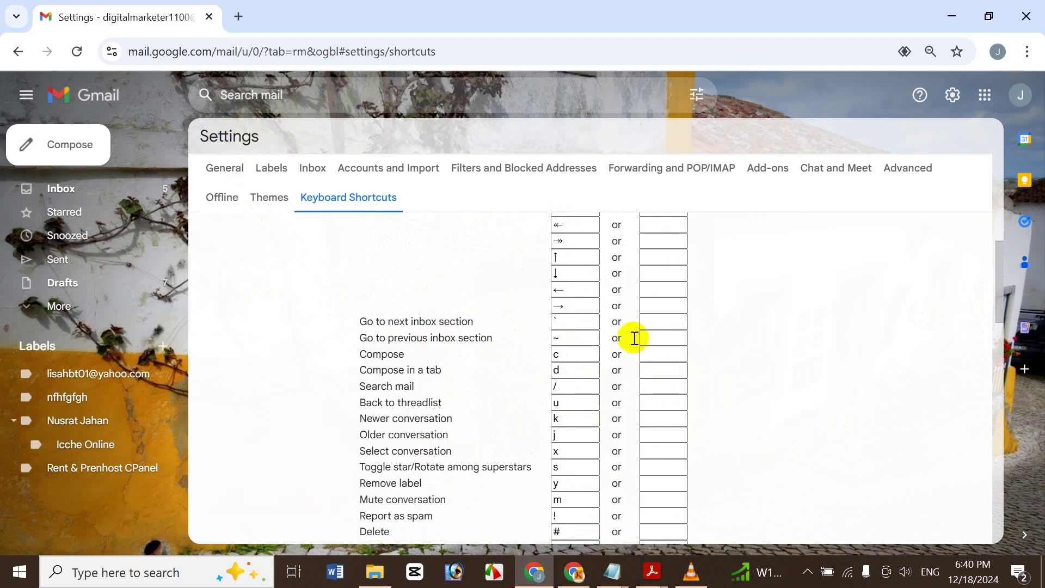
- Check the Keyboard shortcuts on/off option in the General settings and return to the inbox
{"action": "left_click", "coordinate": [234, 169]}
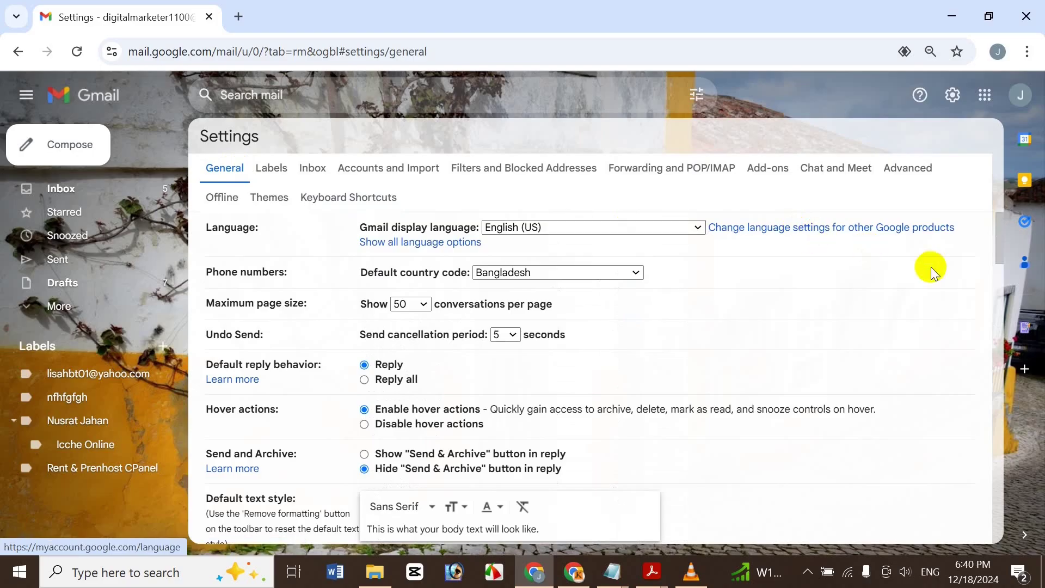
{"action": "mouse_move", "coordinate": [999, 252]}
{"action": "left_mouse_down"}
{"action": "mouse_move", "coordinate": [1001, 318]}
{"action": "mouse_move", "coordinate": [977, 439]}
{"action": "left_mouse_up"}
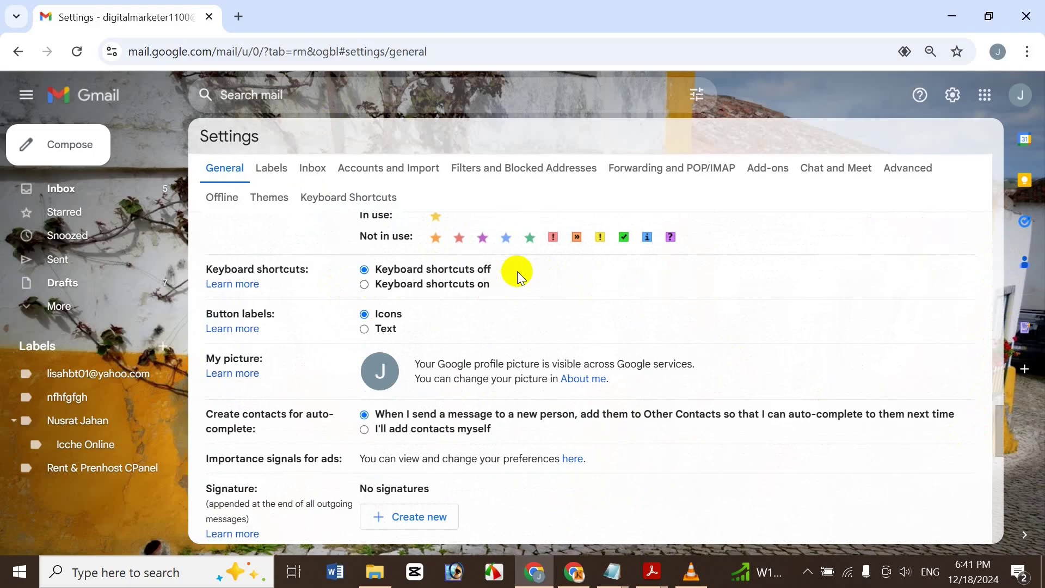
{"action": "left_click", "coordinate": [98, 193]}
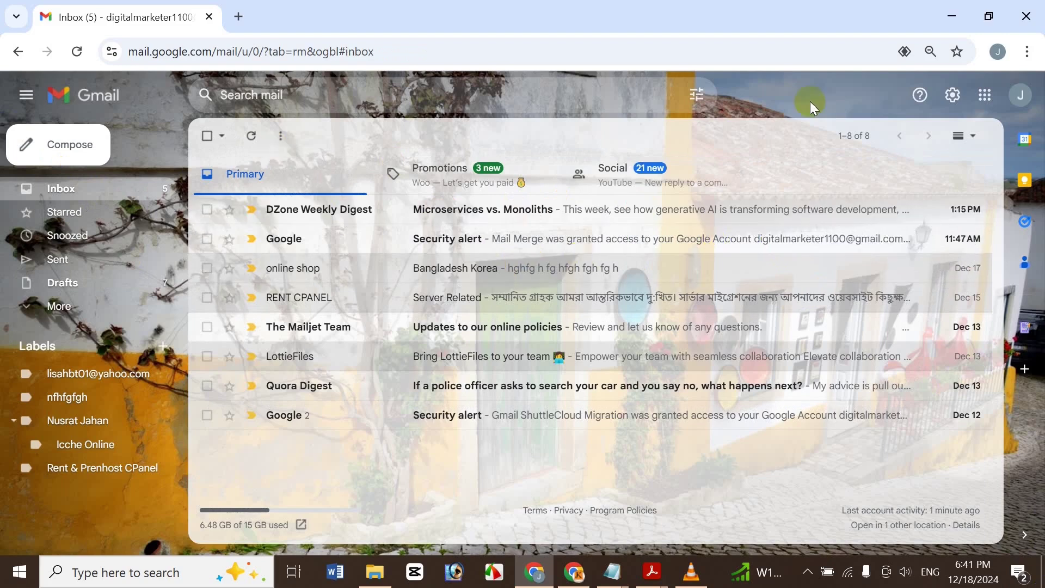
- Reopen the General settings, select "Keyboard shortcuts on" and save the changes
{"action": "left_click", "coordinate": [984, 96]}
{"action": "left_click", "coordinate": [952, 97]}
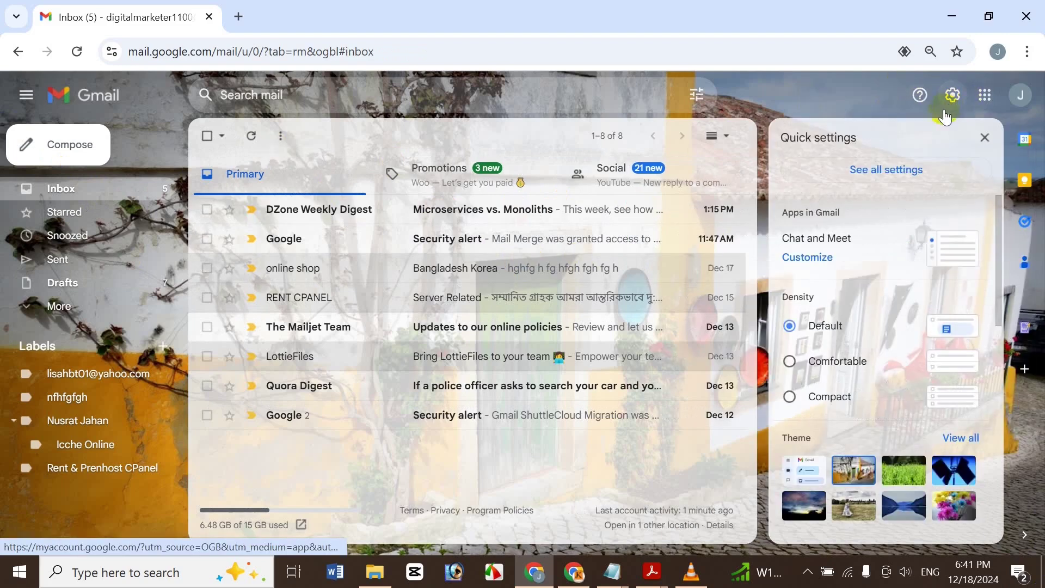
{"action": "left_click", "coordinate": [914, 181]}
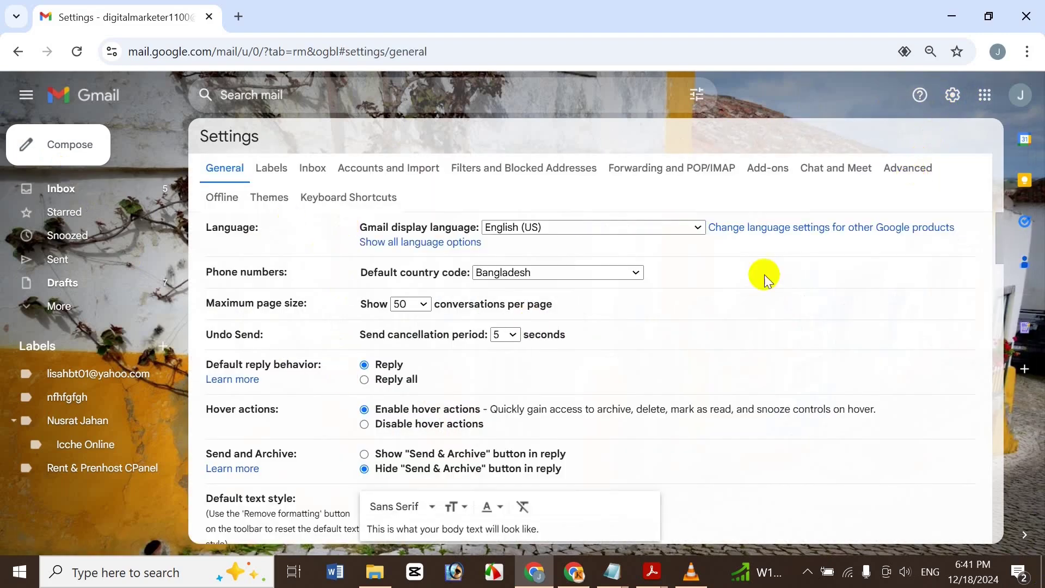
{"action": "left_click_drag", "start_coordinate": [1002, 247], "coordinate": [966, 429]}
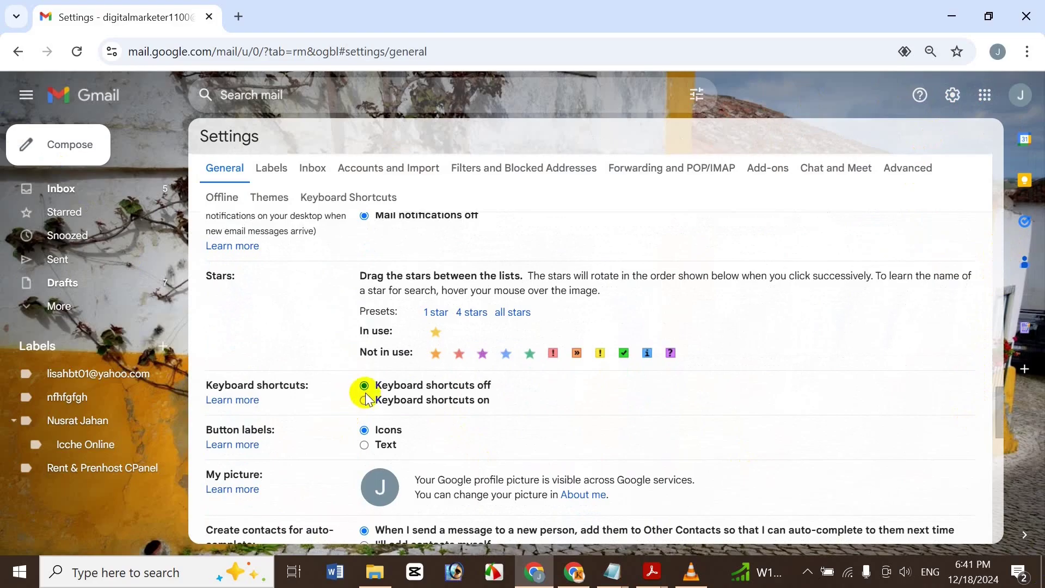
{"action": "left_click_drag", "start_coordinate": [996, 403], "coordinate": [999, 496]}
{"action": "left_click", "coordinate": [583, 466]}
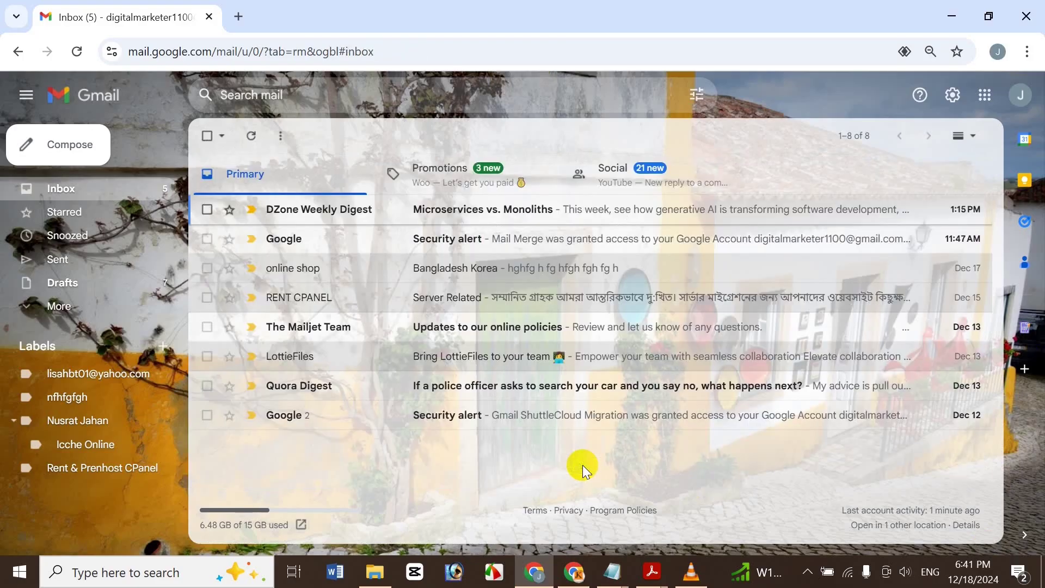
- Test the c shortcut for composing by opening and closing a blank message, before and after reloading Gmail
{"action": "key", "text": "c"}
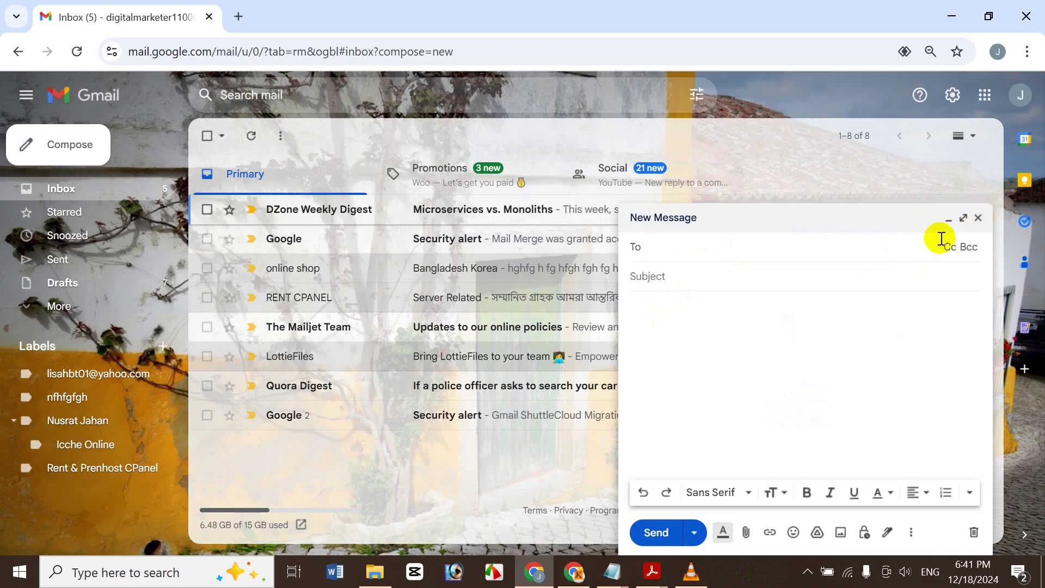
{"action": "left_click", "coordinate": [979, 219]}
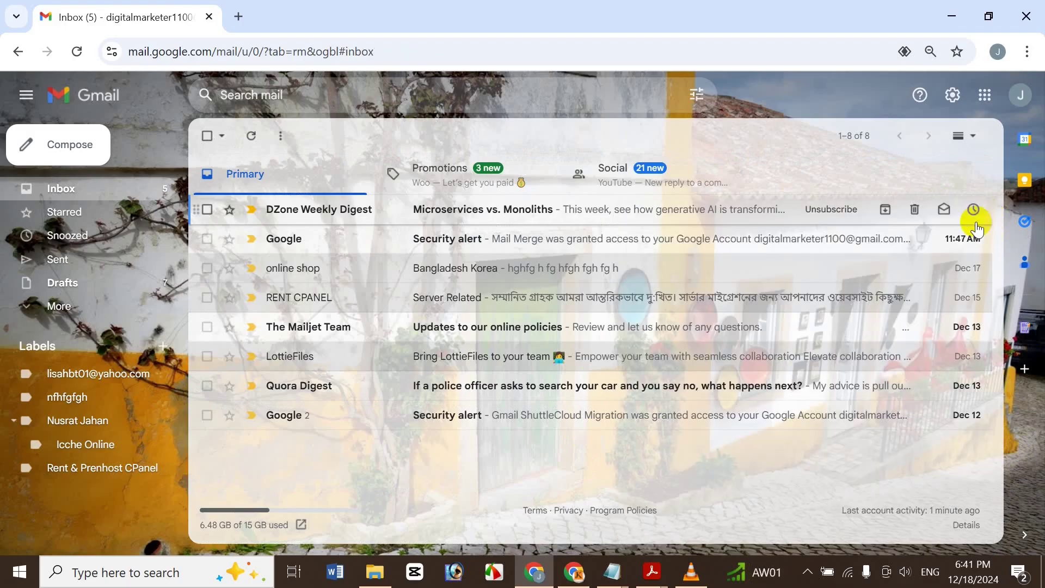
{"action": "left_click", "coordinate": [80, 45]}
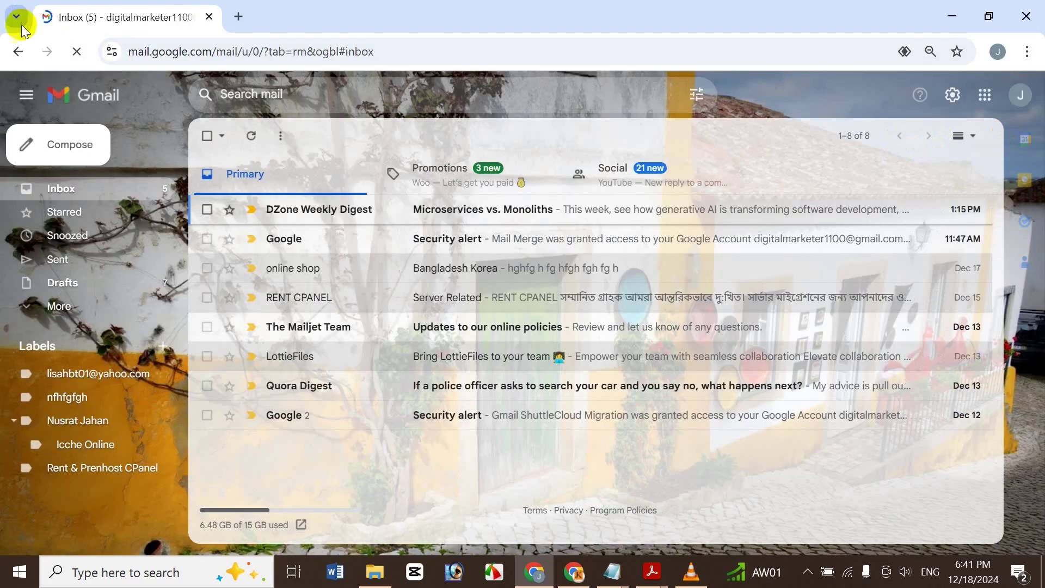
{"action": "left_click", "coordinate": [612, 169]}
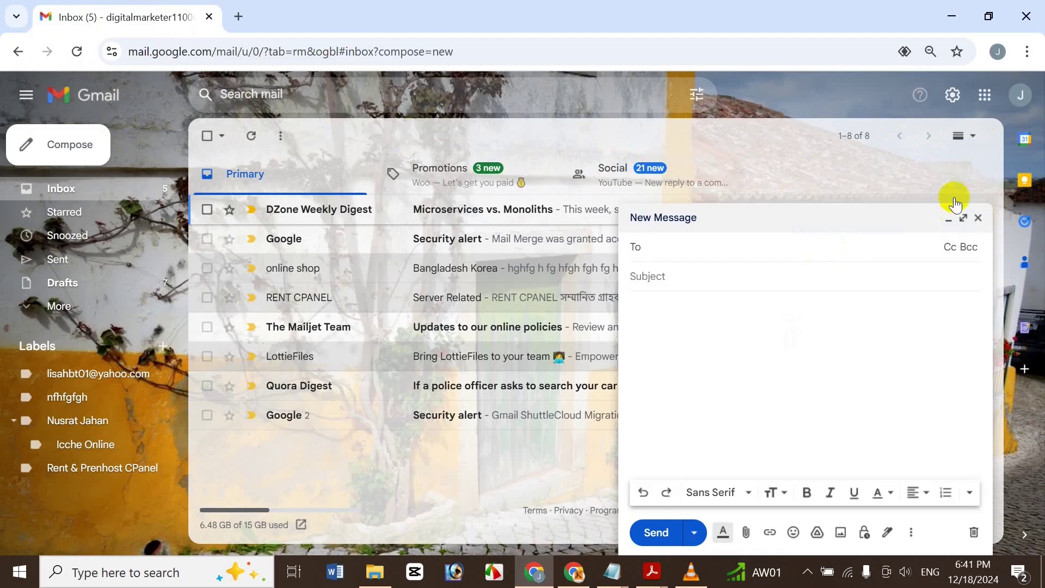
{"action": "left_click", "coordinate": [980, 217]}
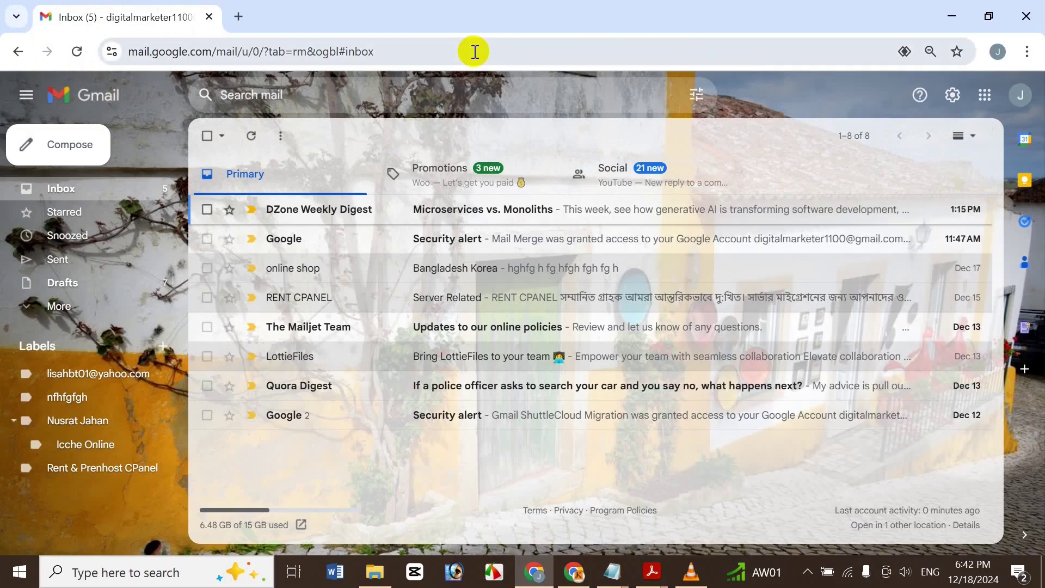
{"action": "key", "text": "c"}
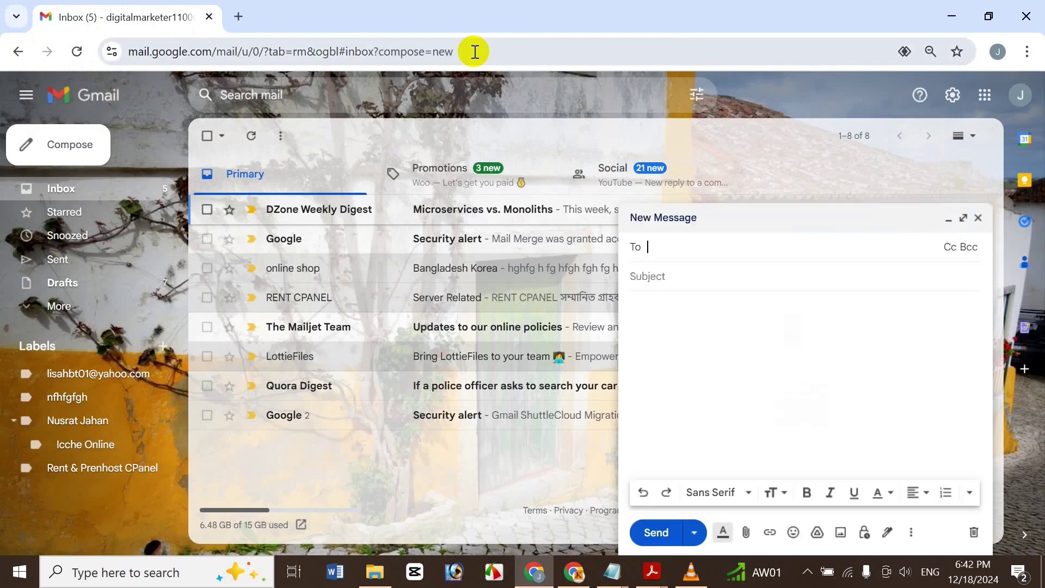
{"action": "left_click", "coordinate": [980, 218]}
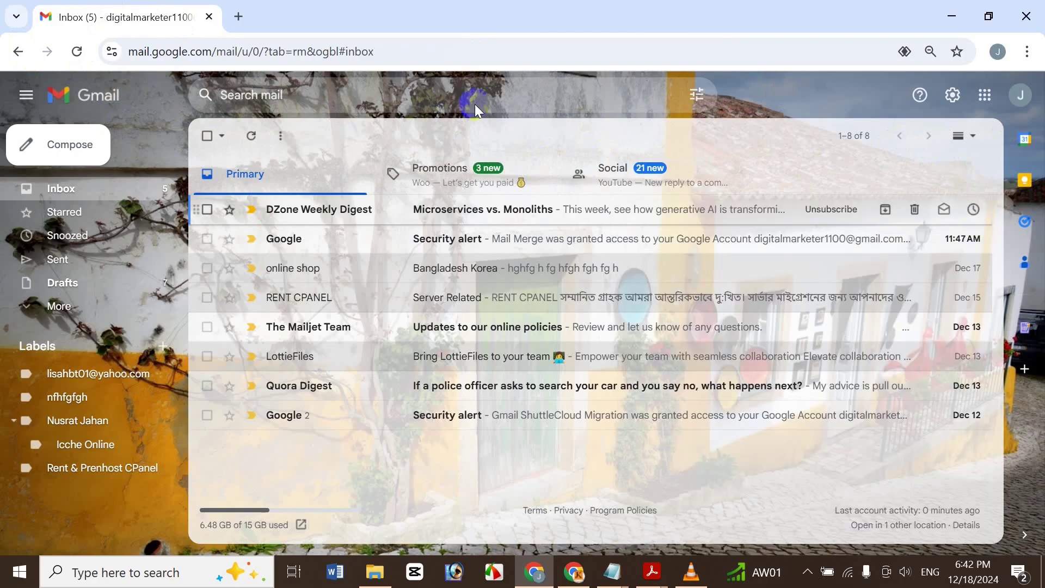
- Open the Keyboard Shortcuts settings and locate the key mapping for the Compose action
{"action": "left_click", "coordinate": [951, 104]}
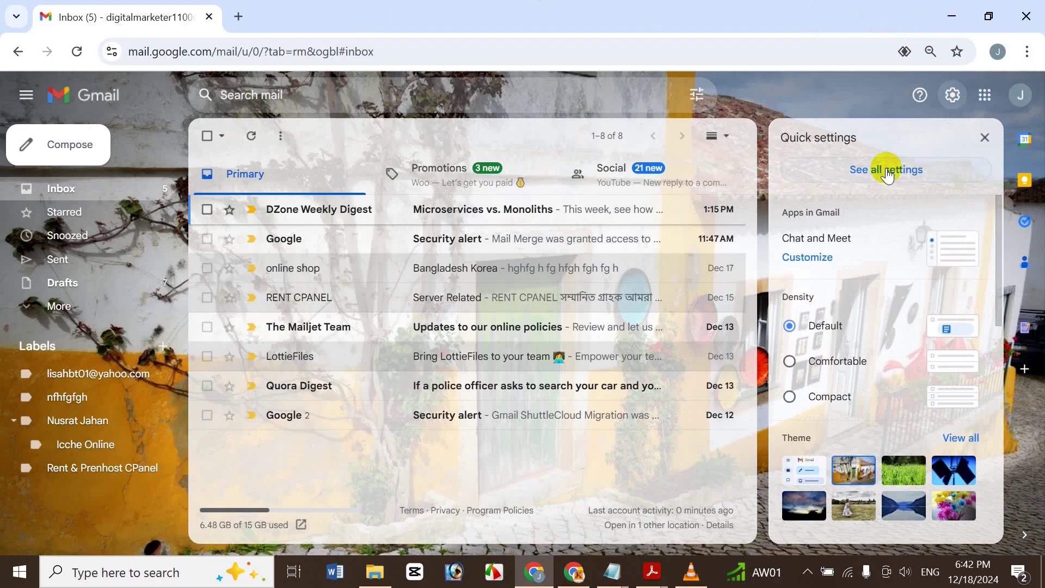
{"action": "left_click", "coordinate": [910, 168]}
{"action": "left_click", "coordinate": [889, 168]}
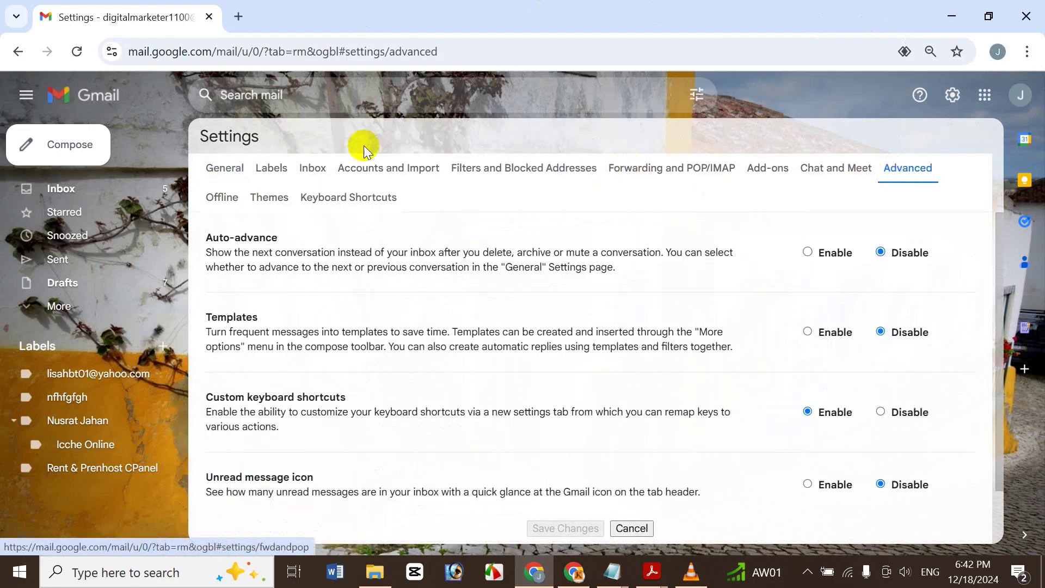
{"action": "left_click", "coordinate": [384, 200]}
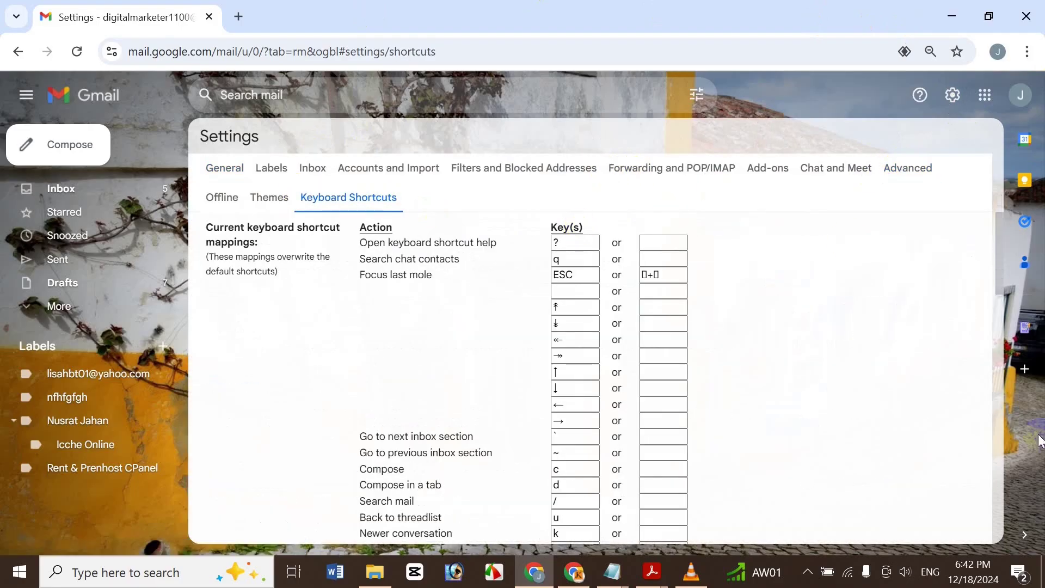
{"action": "left_click_drag", "start_coordinate": [998, 285], "coordinate": [1001, 318]}
{"action": "scroll", "coordinate": [999, 313], "scroll_direction": "down", "scroll_amount": 1}
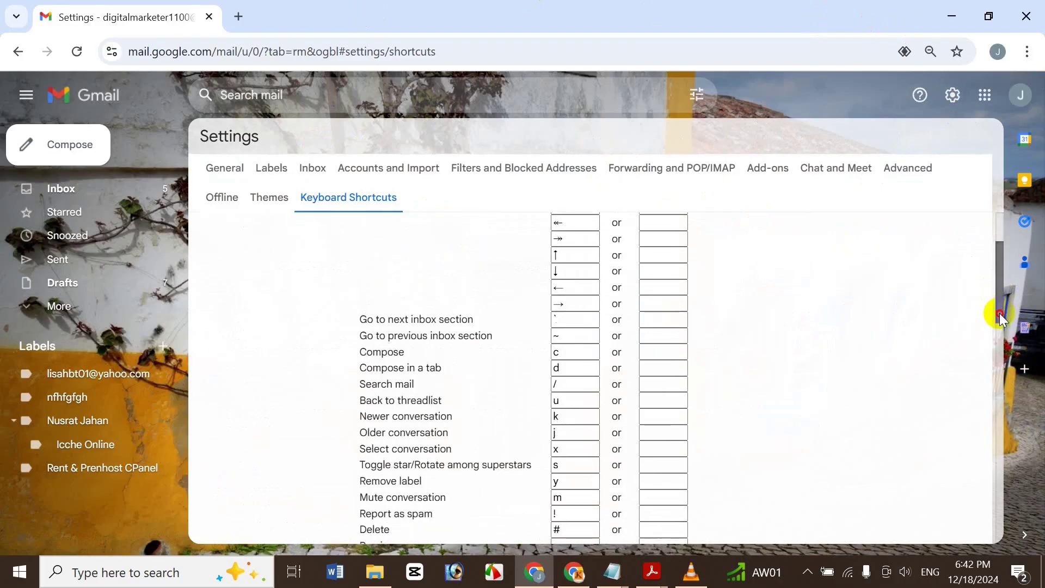
{"action": "scroll", "coordinate": [999, 323], "scroll_direction": "down", "scroll_amount": 1}
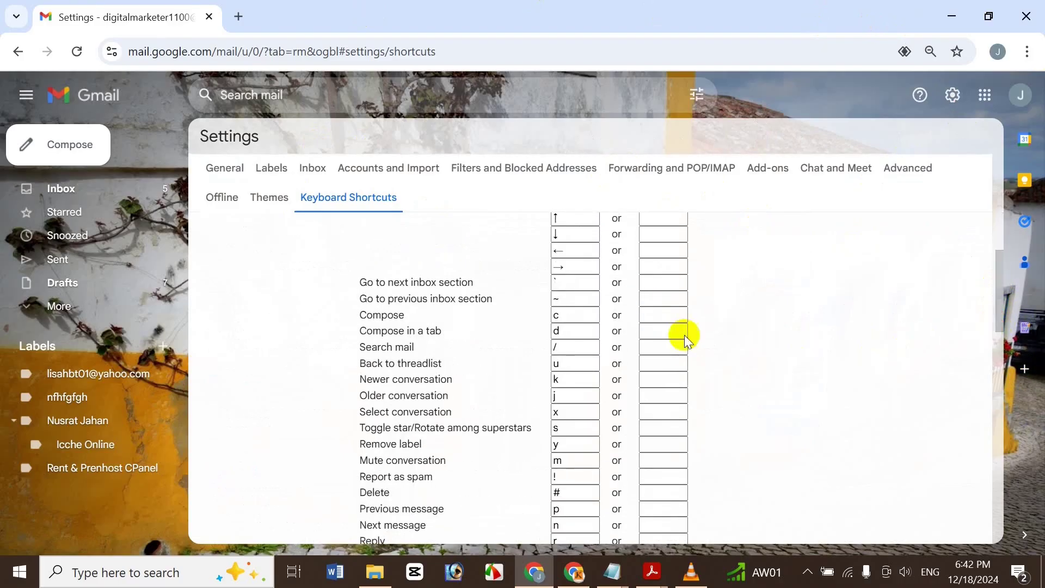
- Try to save a different key for the Compose action and dismiss the alerts
{"action": "left_click", "coordinate": [592, 315]}
{"action": "left_click_drag", "start_coordinate": [1001, 301], "coordinate": [999, 506]}
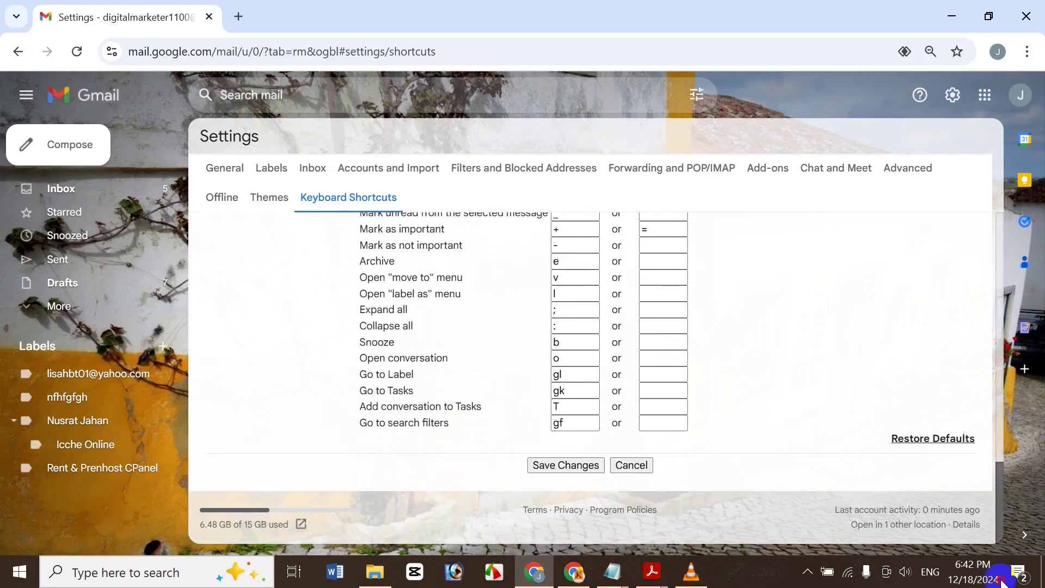
{"action": "left_click", "coordinate": [546, 469]}
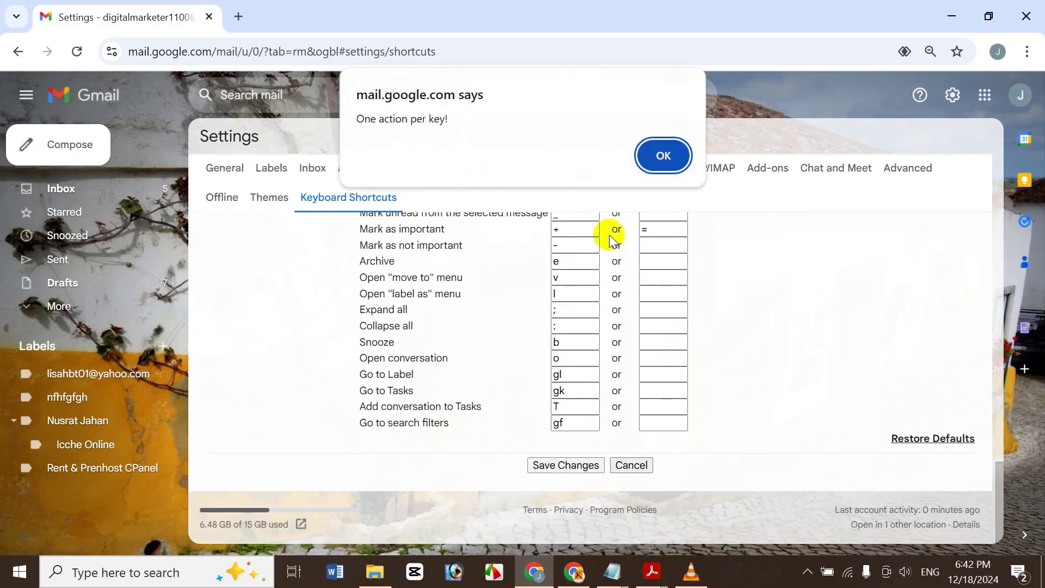
{"action": "left_click", "coordinate": [674, 158]}
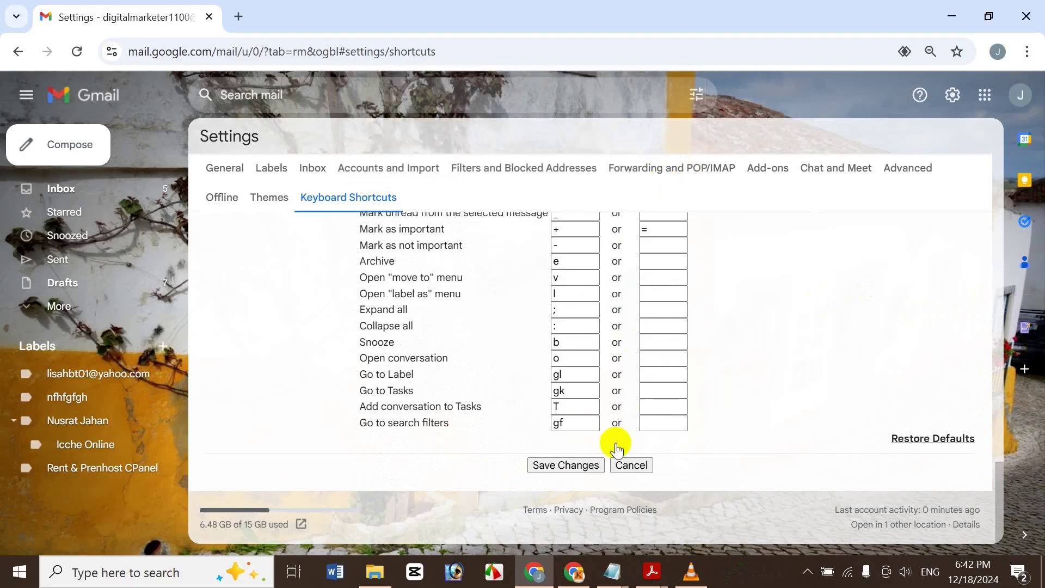
{"action": "left_click", "coordinate": [579, 463]}
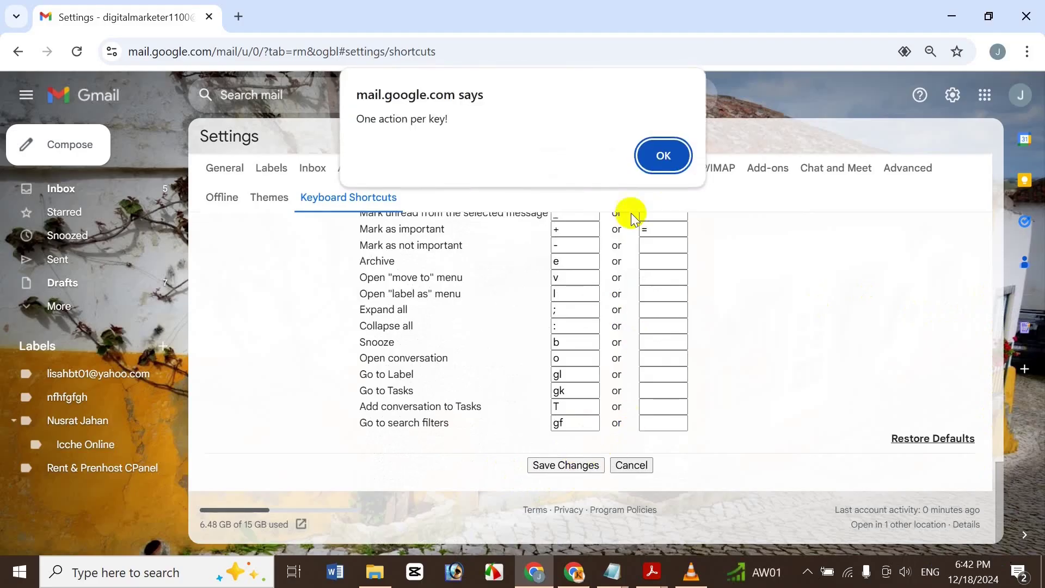
{"action": "left_click", "coordinate": [676, 155]}
- Set the Compose action's primary key to w and save the shortcut changes
{"action": "left_click_drag", "start_coordinate": [999, 493], "coordinate": [974, 294]}
{"action": "left_click", "coordinate": [580, 278]}
{"action": "type", "text": "c"}
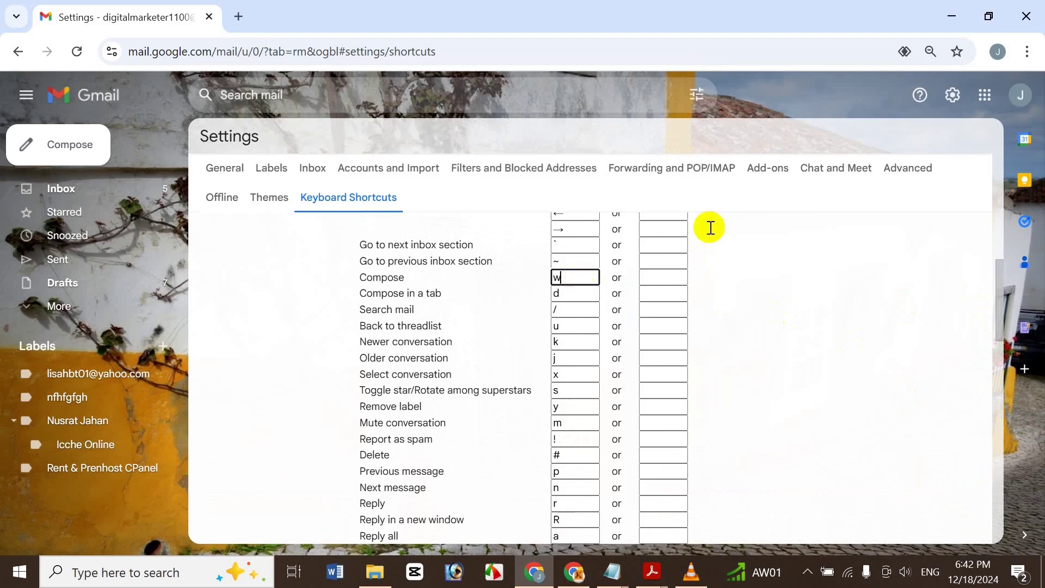
{"action": "left_click_drag", "start_coordinate": [995, 321], "coordinate": [709, 487]}
{"action": "left_click", "coordinate": [557, 469]}
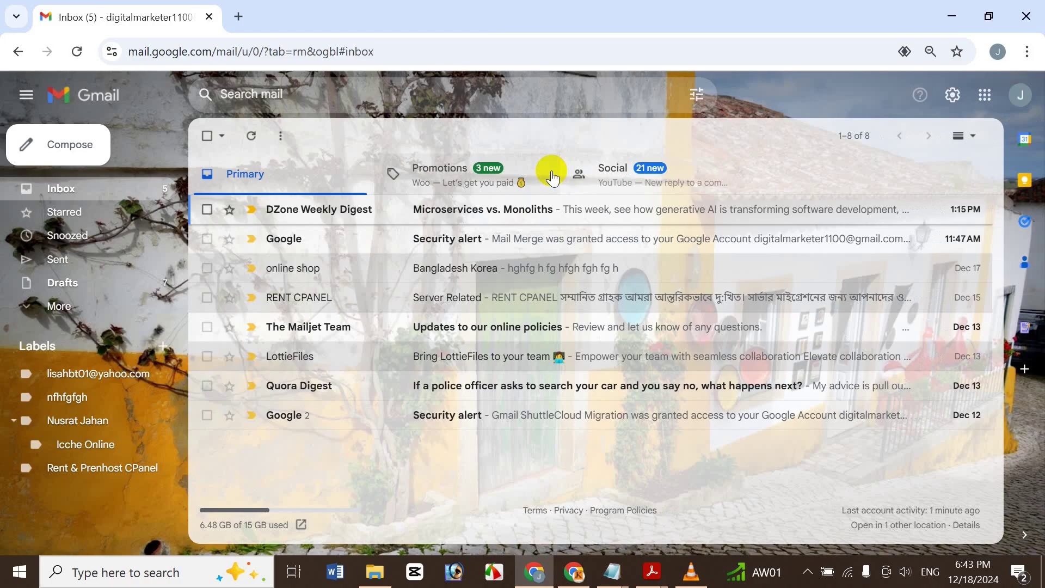
- Test the w shortcut for composing by opening a blank message twice, closing the first and minimizing the second
{"action": "key", "text": "c"}
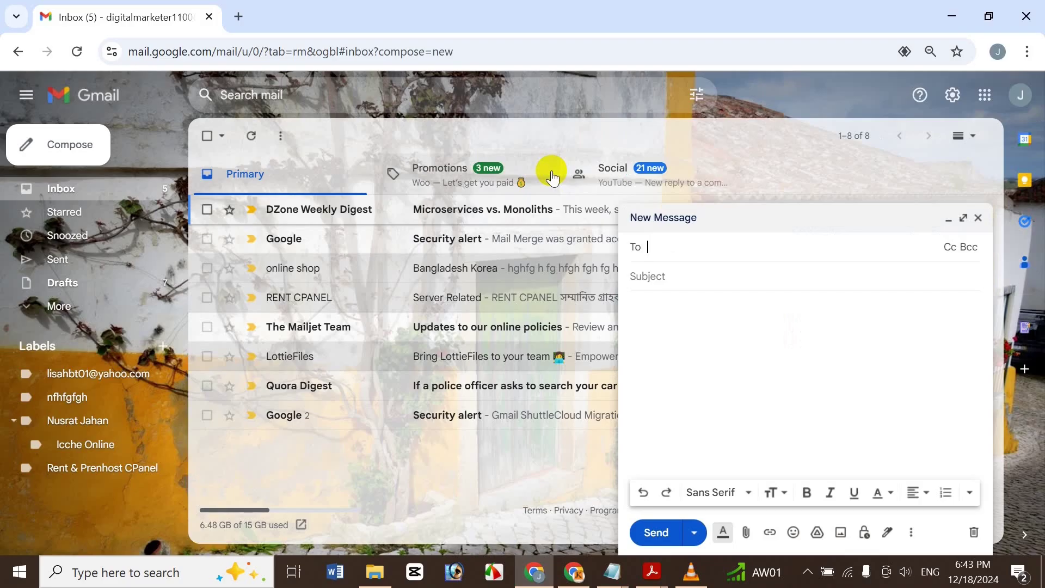
{"action": "left_click", "coordinate": [978, 218]}
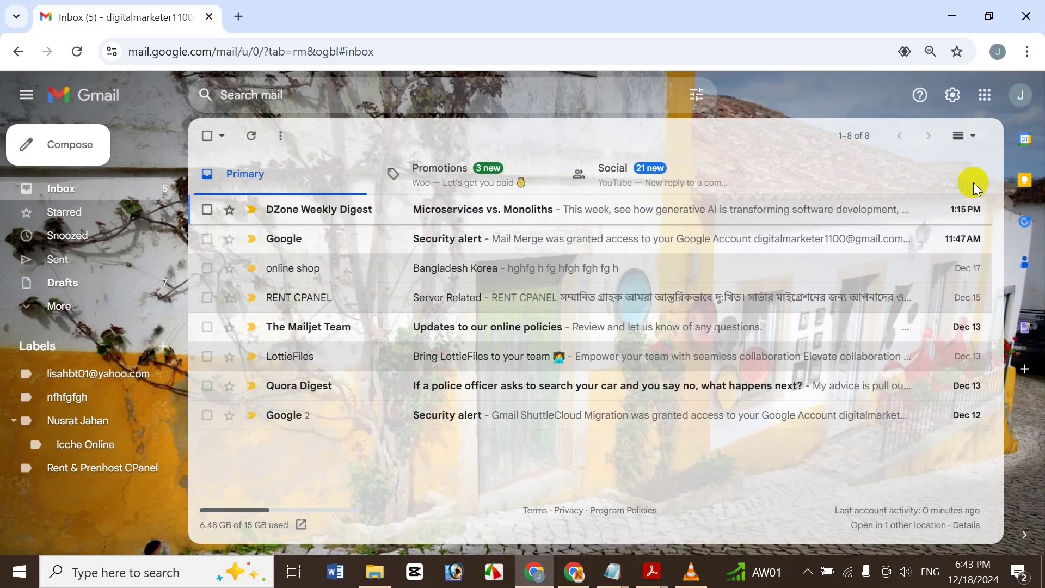
{"action": "key", "text": "c"}
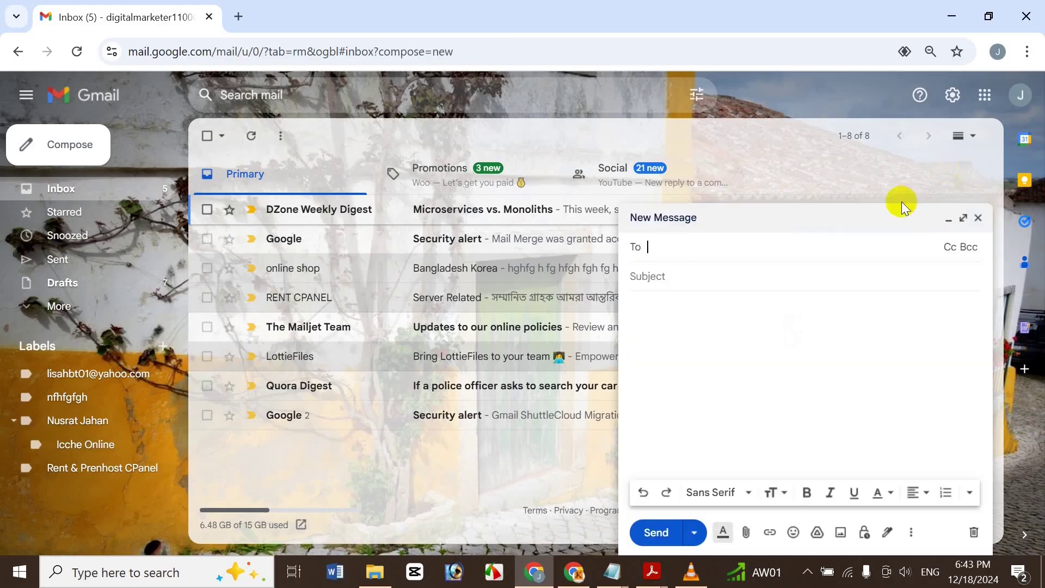
{"action": "left_click", "coordinate": [979, 217]}
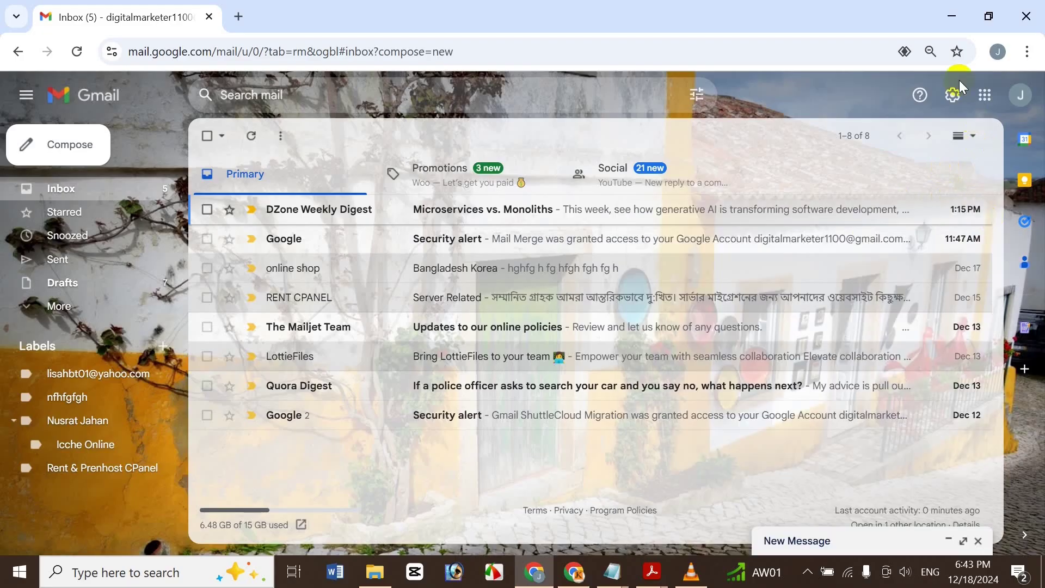
- Reopen the Keyboard Shortcuts settings, set Compose to c with w as its alternate key, and save the changes
{"action": "left_click", "coordinate": [956, 95]}
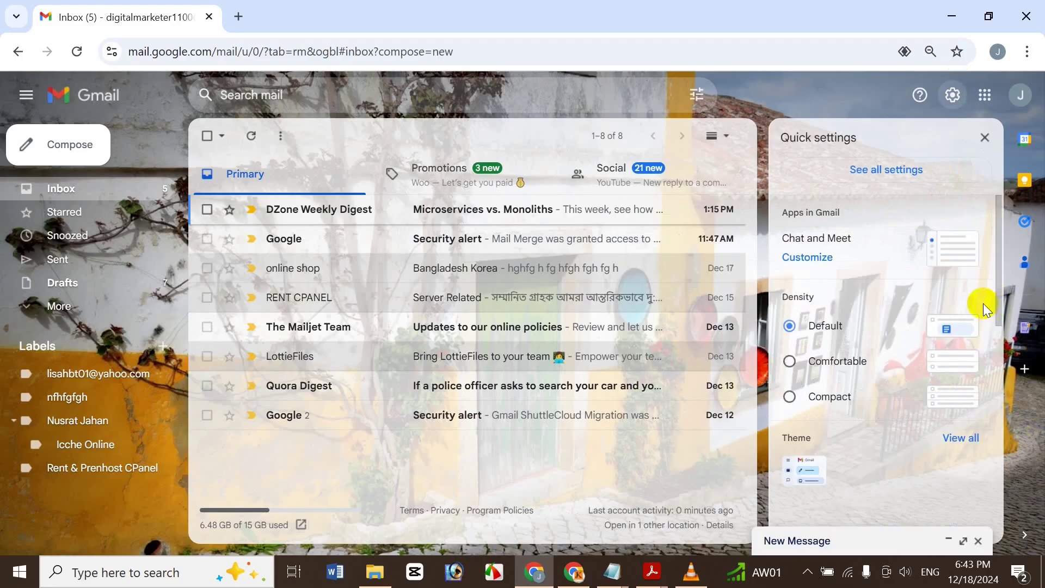
{"action": "left_click", "coordinate": [955, 180]}
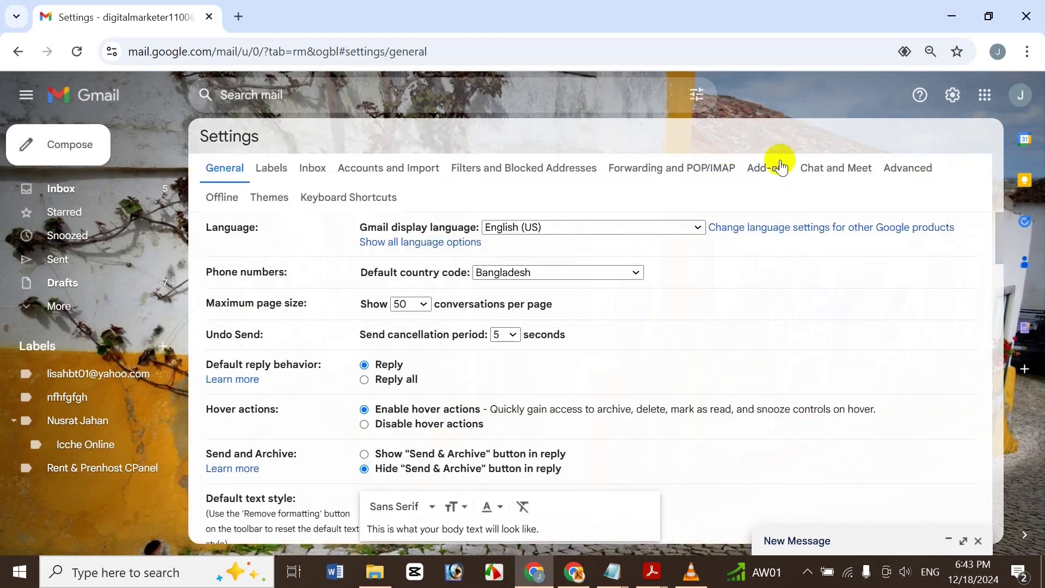
{"action": "left_click", "coordinate": [364, 196]}
{"action": "left_click_drag", "start_coordinate": [1000, 254], "coordinate": [1003, 294]}
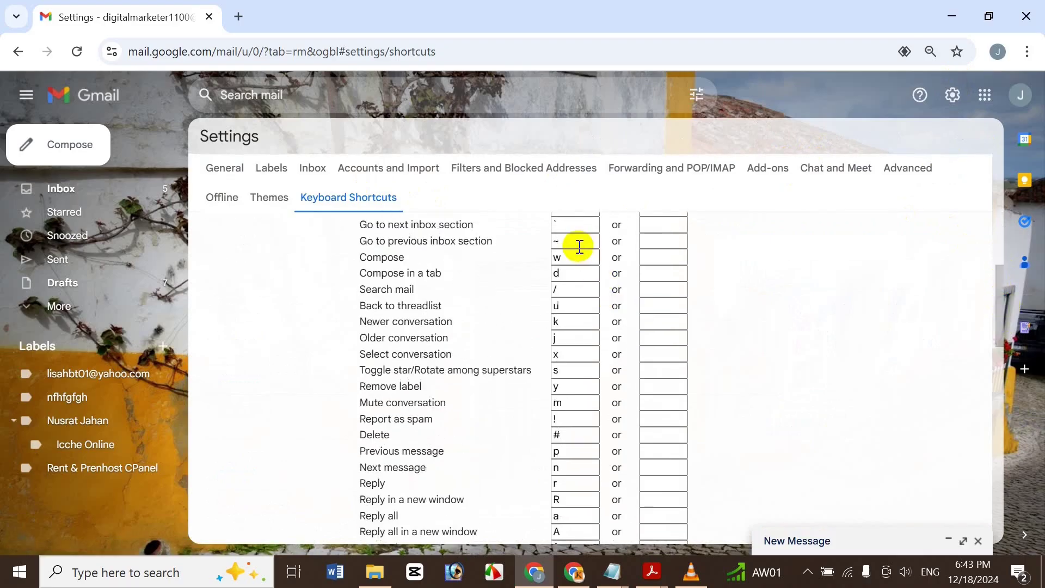
{"action": "left_click", "coordinate": [563, 257]}
{"action": "type", "text": "c"}
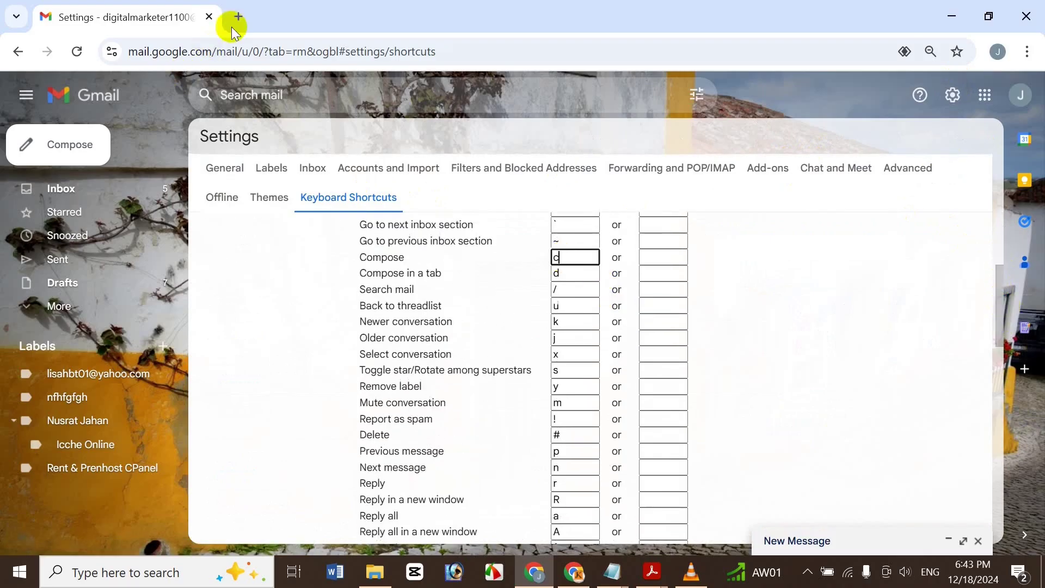
{"action": "left_click", "coordinate": [657, 257]}
{"action": "type", "text": "e"}
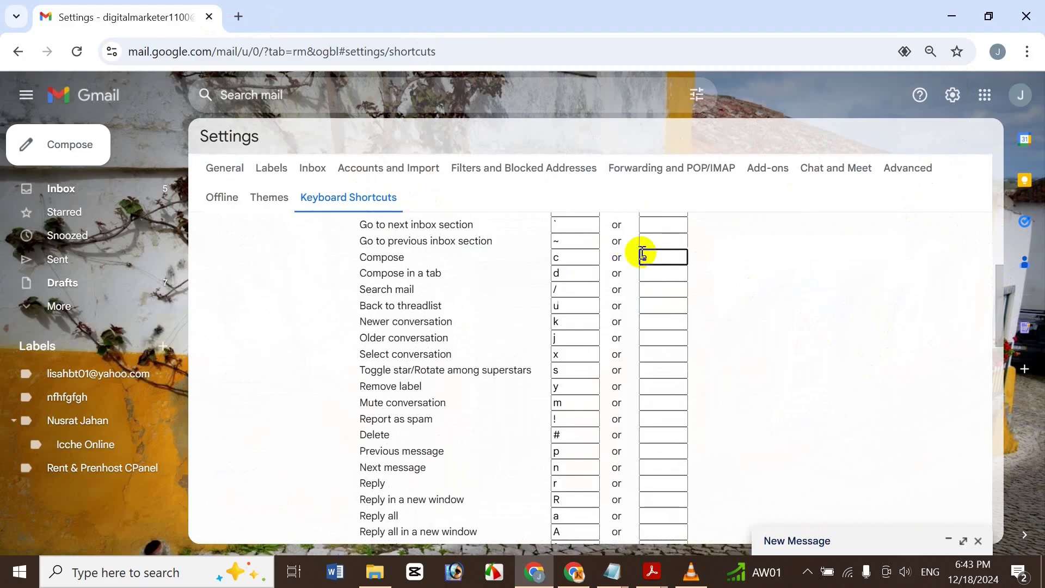
{"action": "left_click_drag", "start_coordinate": [994, 302], "coordinate": [994, 522]}
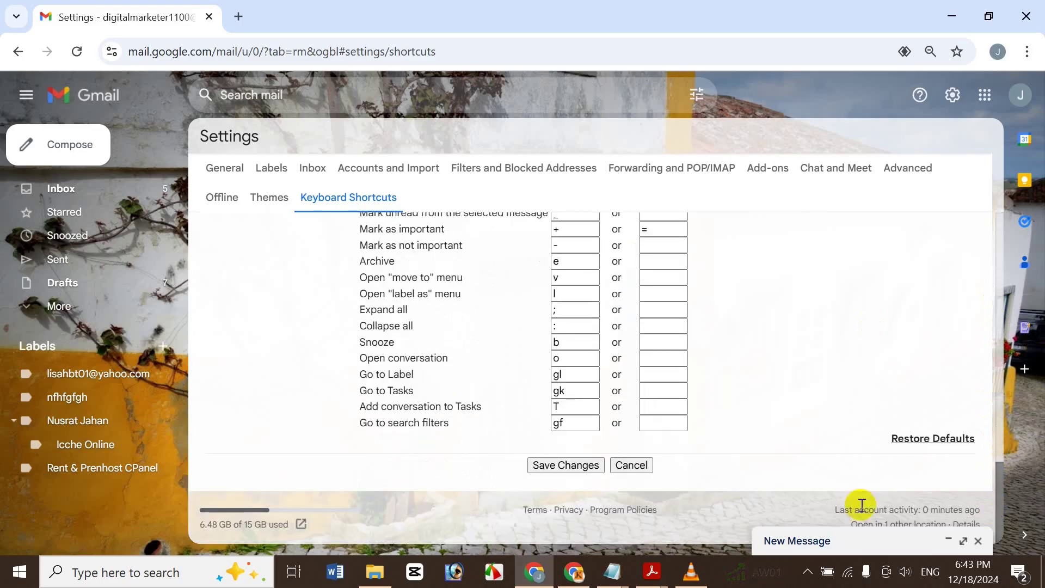
{"action": "left_click", "coordinate": [548, 463]}
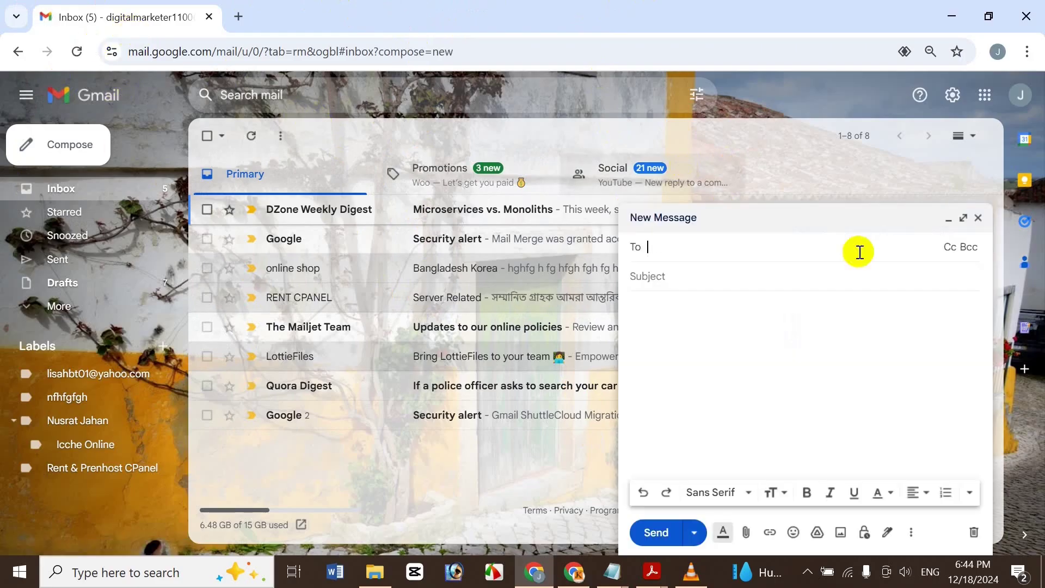
- Test the c and w shortcuts for composing by opening blank messages and dismissing them from the inbox
{"action": "left_click", "coordinate": [978, 218]}
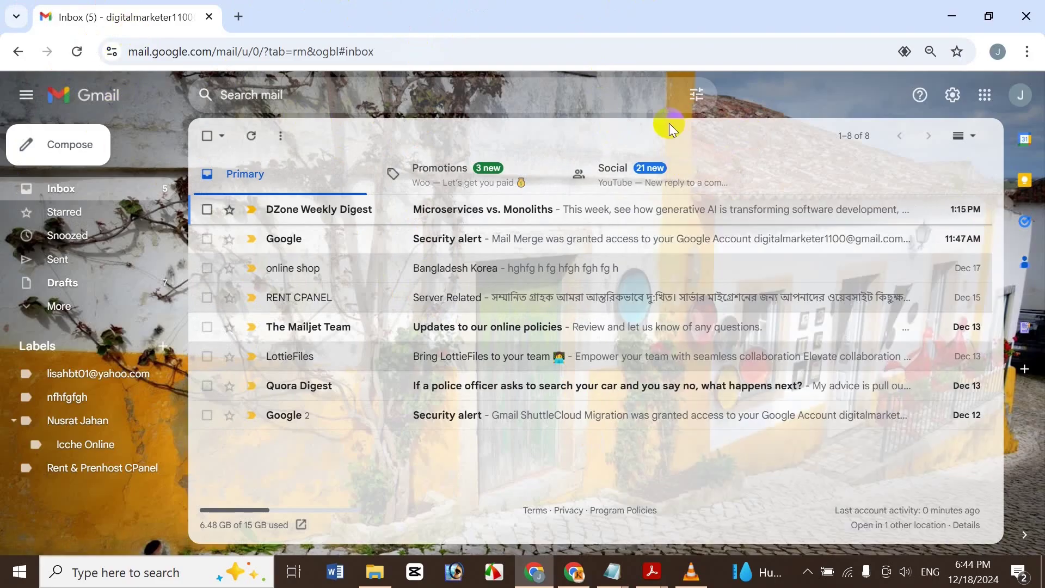
{"action": "key", "text": "c"}
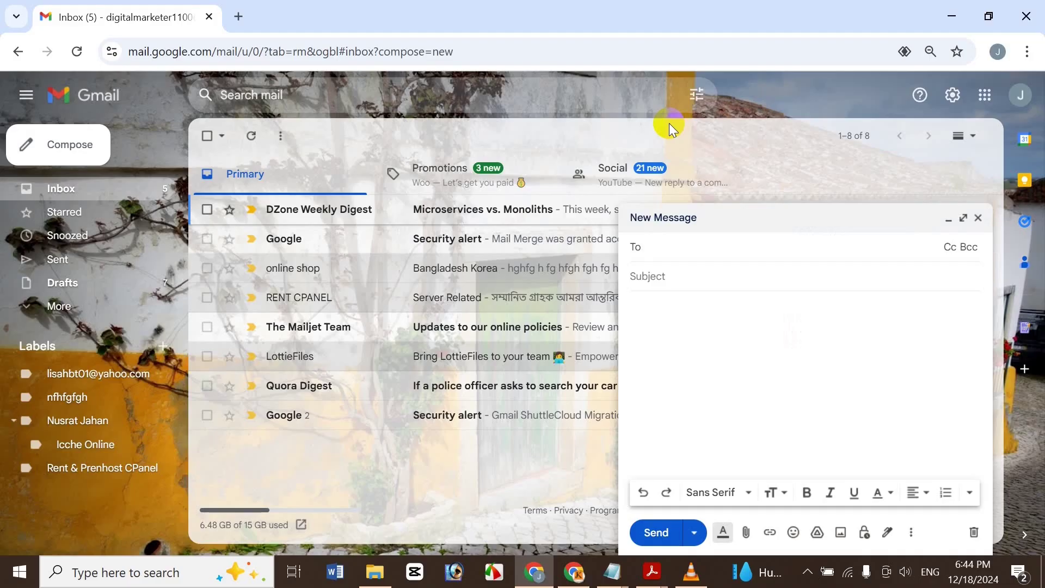
{"action": "left_click", "coordinate": [978, 217]}
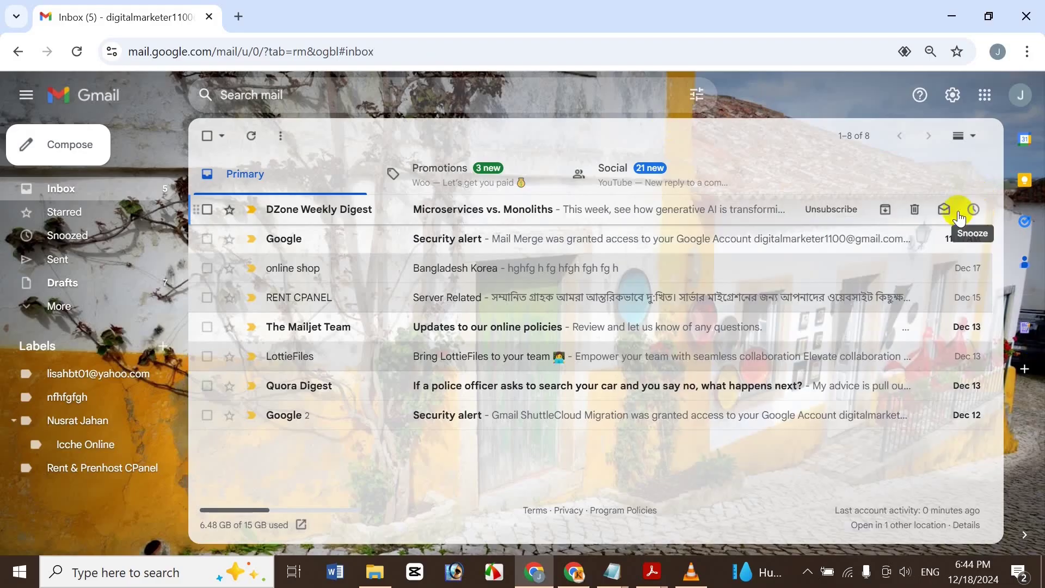
{"action": "key", "text": "c"}
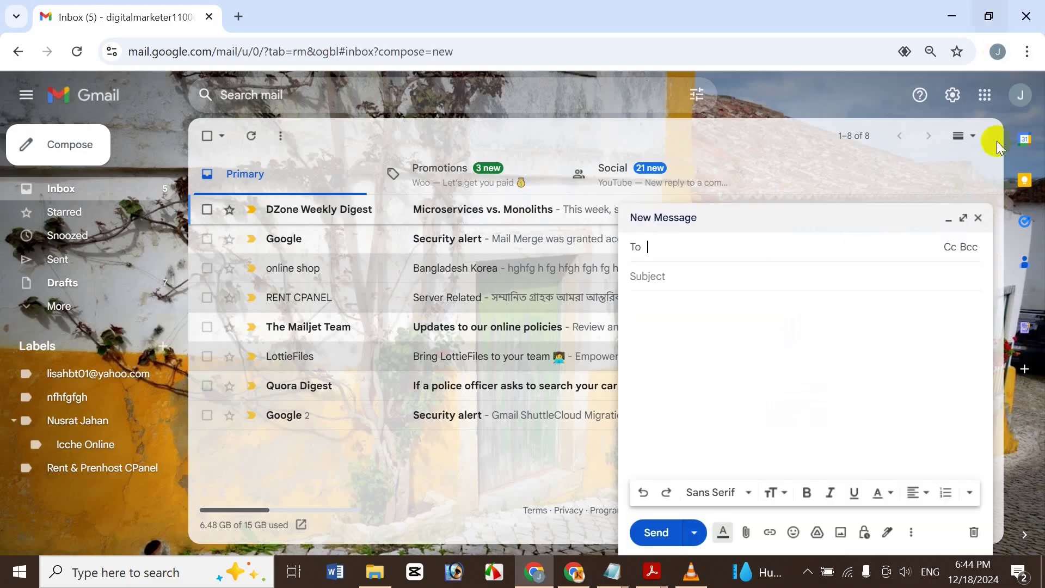
{"action": "left_click", "coordinate": [970, 219]}
- Clear the alternate key w for Compose in the Keyboard Shortcuts settings and return to the Advanced settings
{"action": "left_click", "coordinate": [951, 95]}
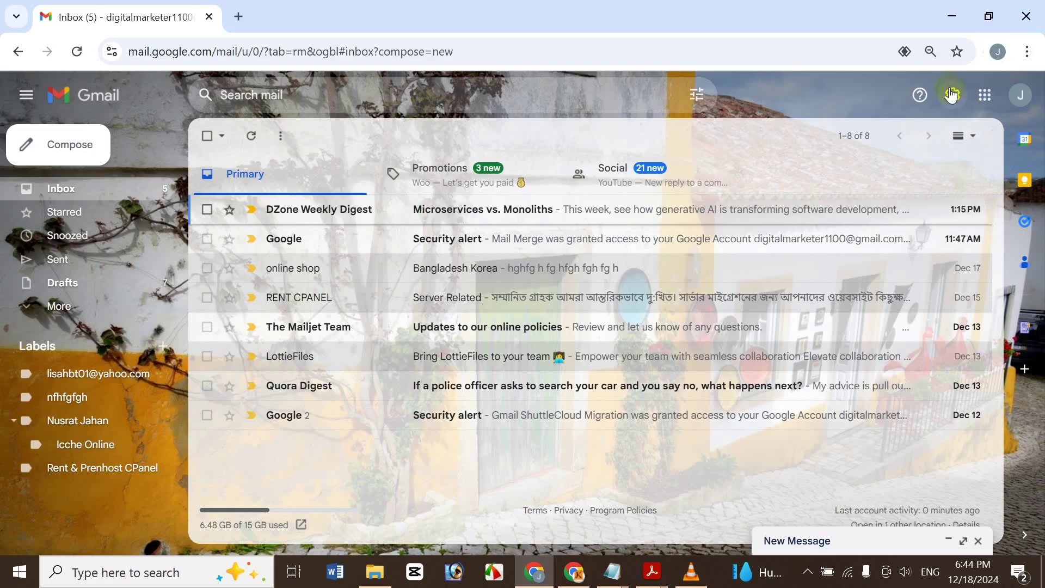
{"action": "left_click", "coordinate": [953, 97]}
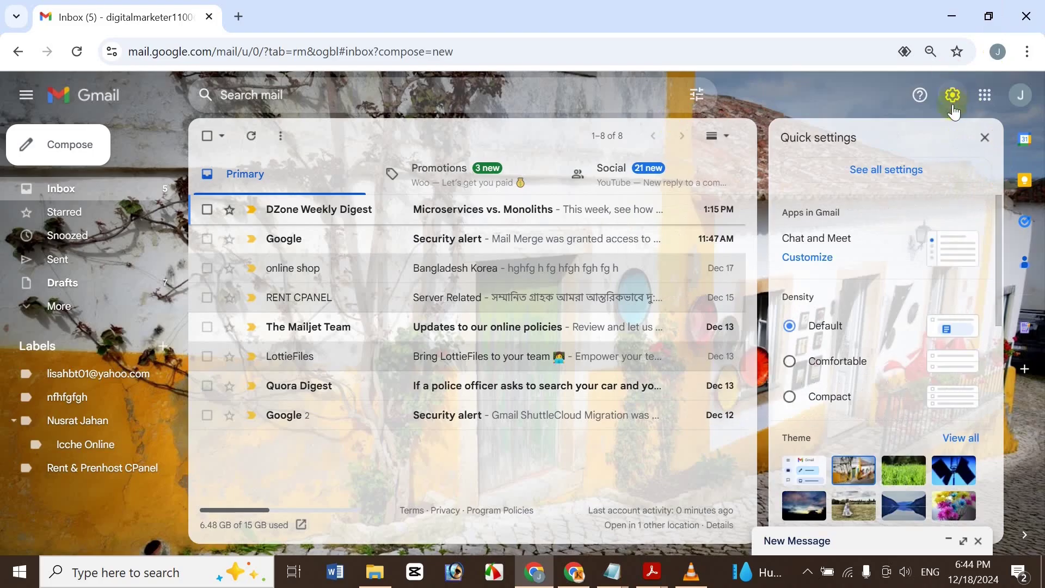
{"action": "left_click", "coordinate": [913, 186]}
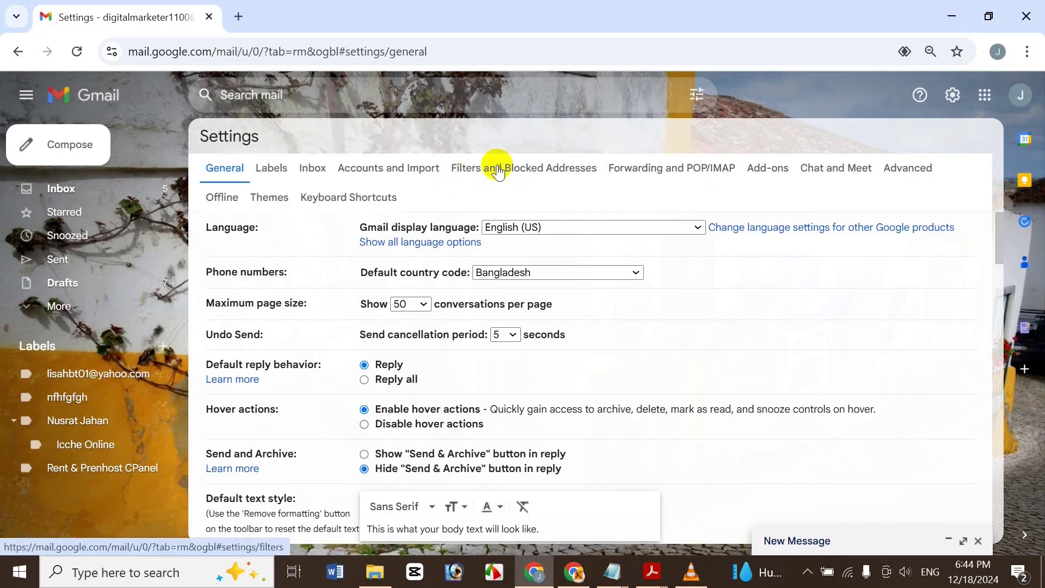
{"action": "left_click", "coordinate": [357, 201]}
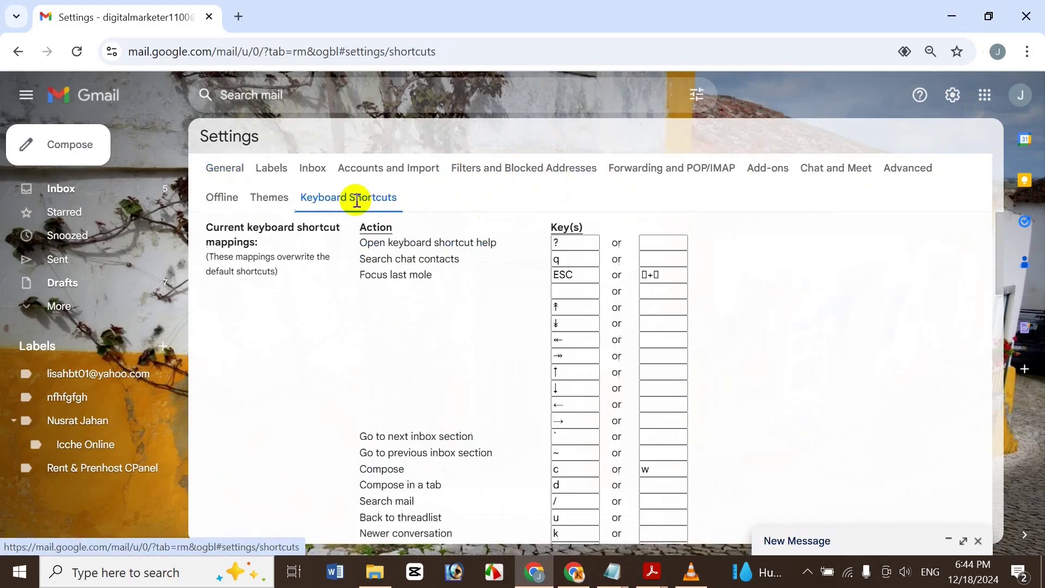
{"action": "left_click_drag", "start_coordinate": [1004, 276], "coordinate": [990, 325]}
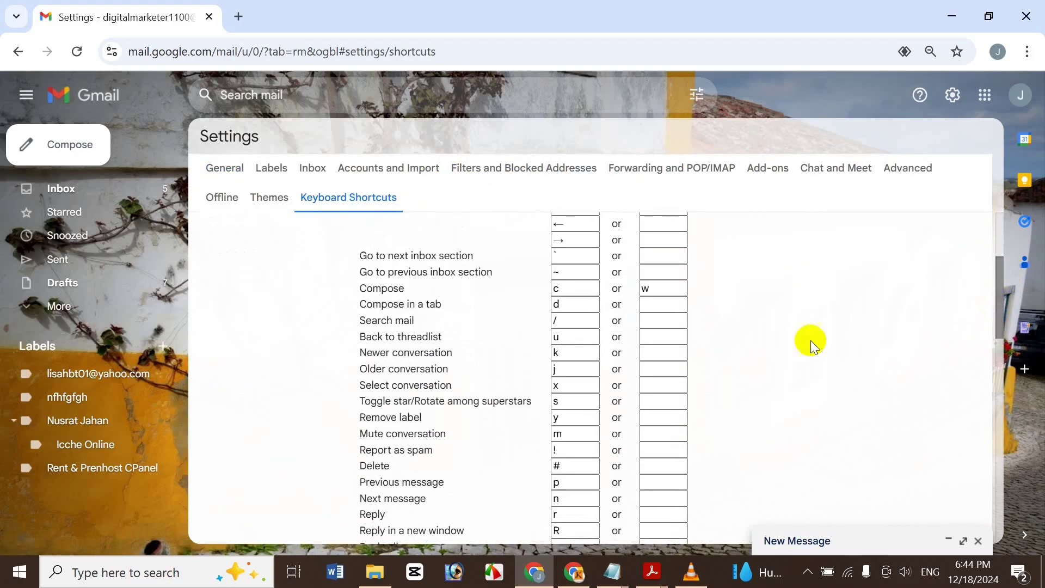
{"action": "left_click", "coordinate": [671, 290]}
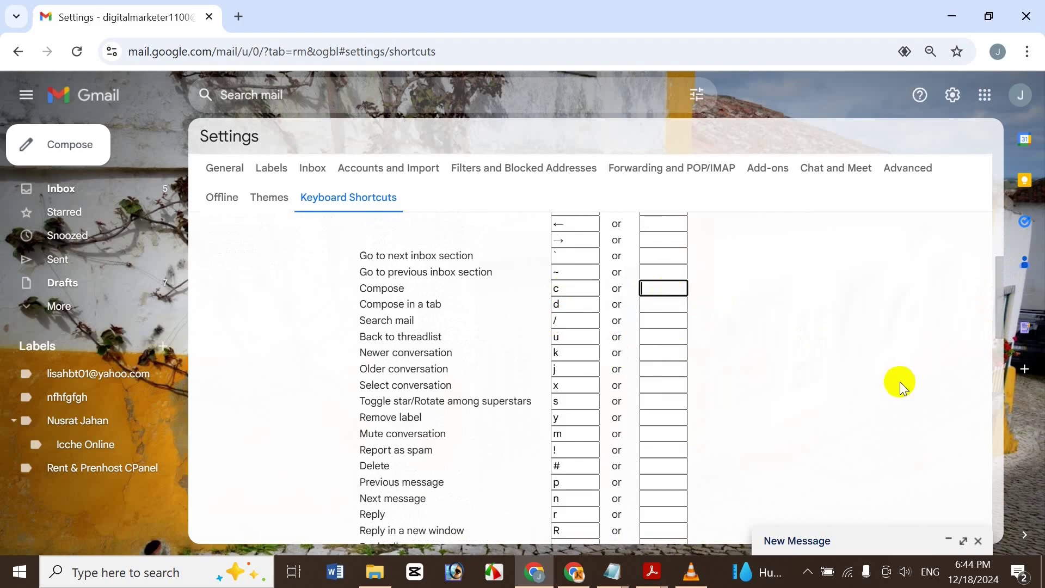
{"action": "left_click_drag", "start_coordinate": [997, 360], "coordinate": [988, 554]}
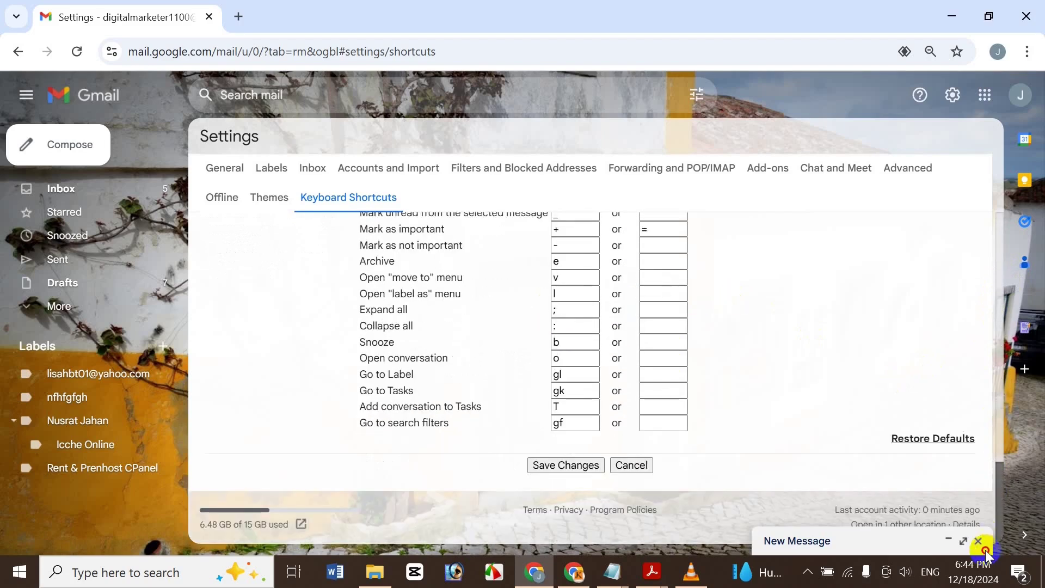
{"action": "scroll", "coordinate": [979, 475], "scroll_direction": "up", "scroll_amount": 15}
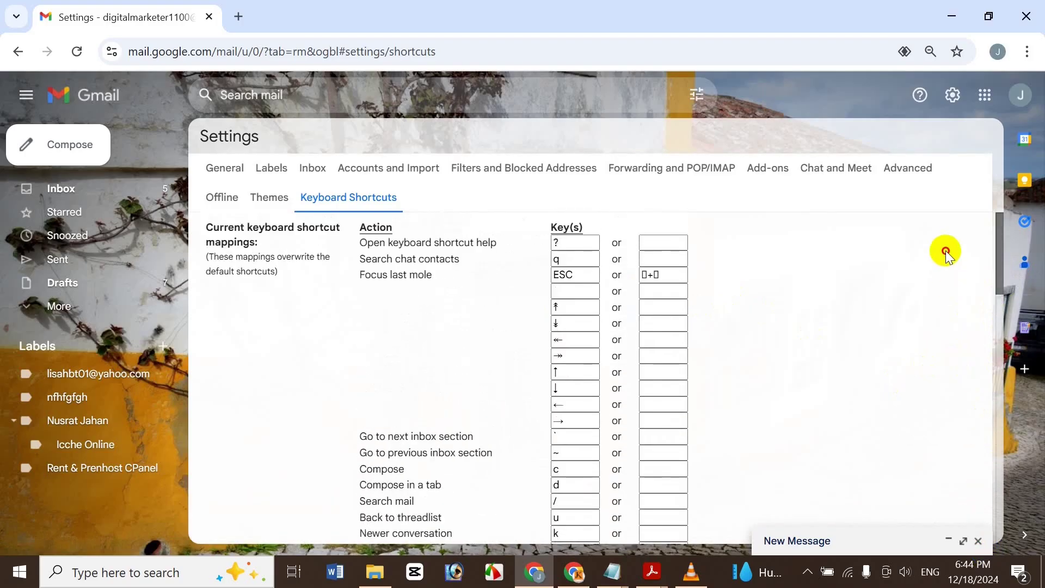
{"action": "left_click", "coordinate": [901, 170]}
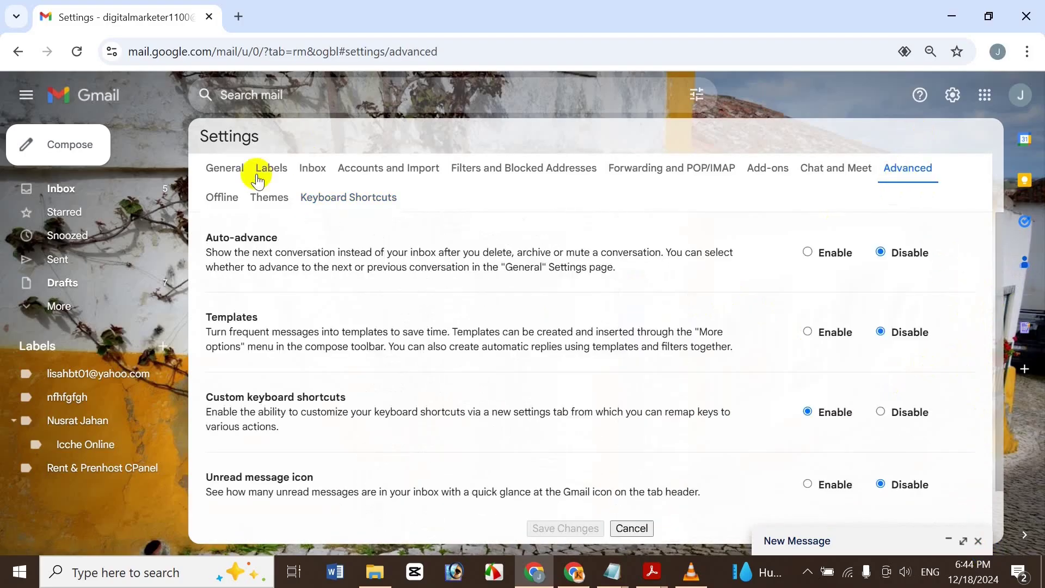
- Review the keyboard shortcuts option in the General settings, disable Custom keyboard shortcuts in the Advanced settings, and save the changes
{"action": "left_click", "coordinate": [241, 168]}
{"action": "mouse_move", "coordinate": [1000, 231]}
{"action": "left_mouse_down"}
{"action": "mouse_move", "coordinate": [986, 360]}
{"action": "mouse_move", "coordinate": [981, 332]}
{"action": "mouse_move", "coordinate": [981, 428]}
{"action": "left_mouse_up"}
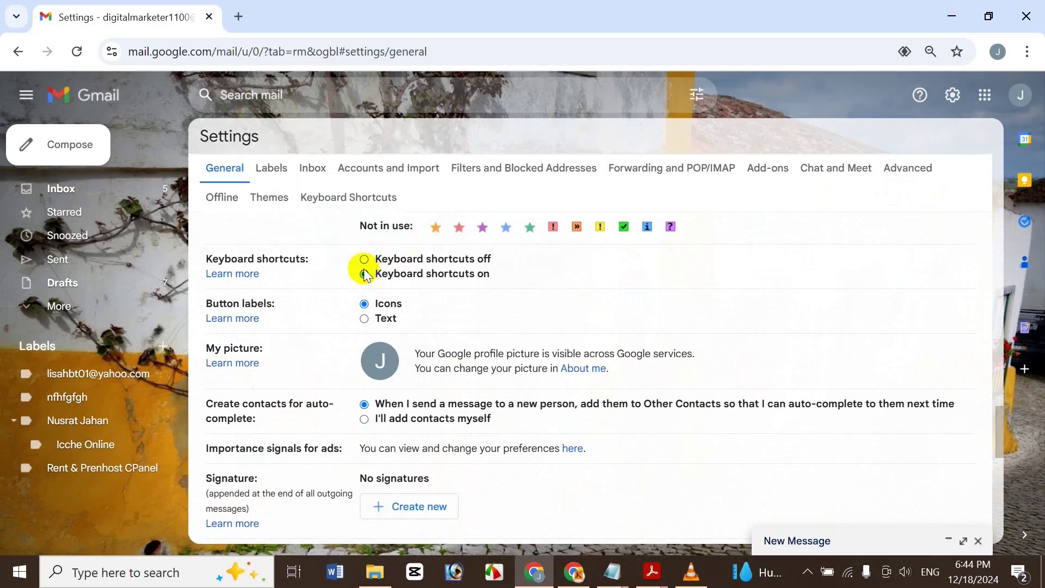
{"action": "left_click", "coordinate": [905, 168]}
{"action": "left_click", "coordinate": [880, 412]}
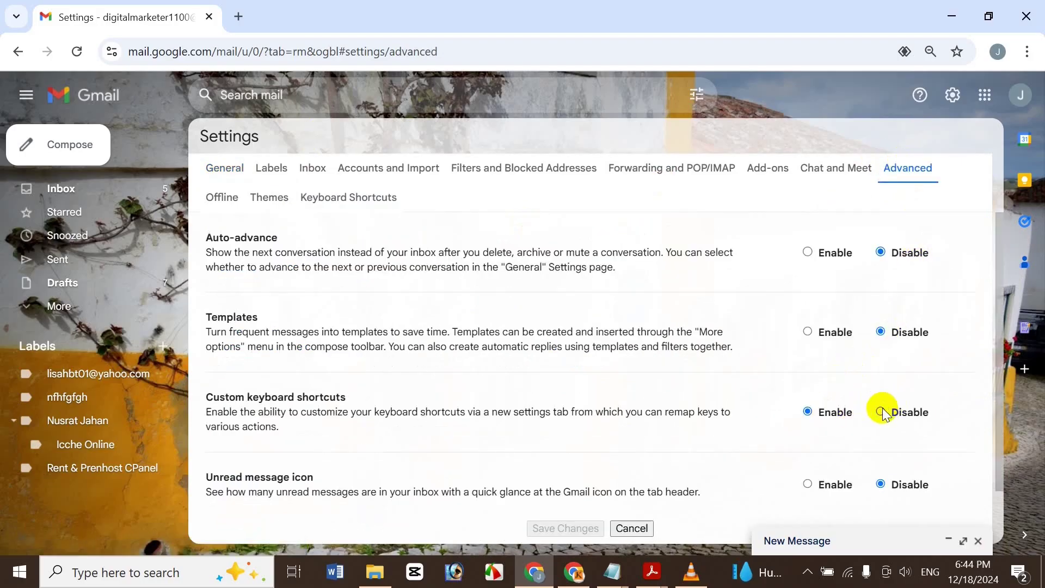
{"action": "left_click", "coordinate": [223, 168]}
{"action": "left_click_drag", "start_coordinate": [1000, 253], "coordinate": [999, 522]}
{"action": "left_click", "coordinate": [573, 470]}
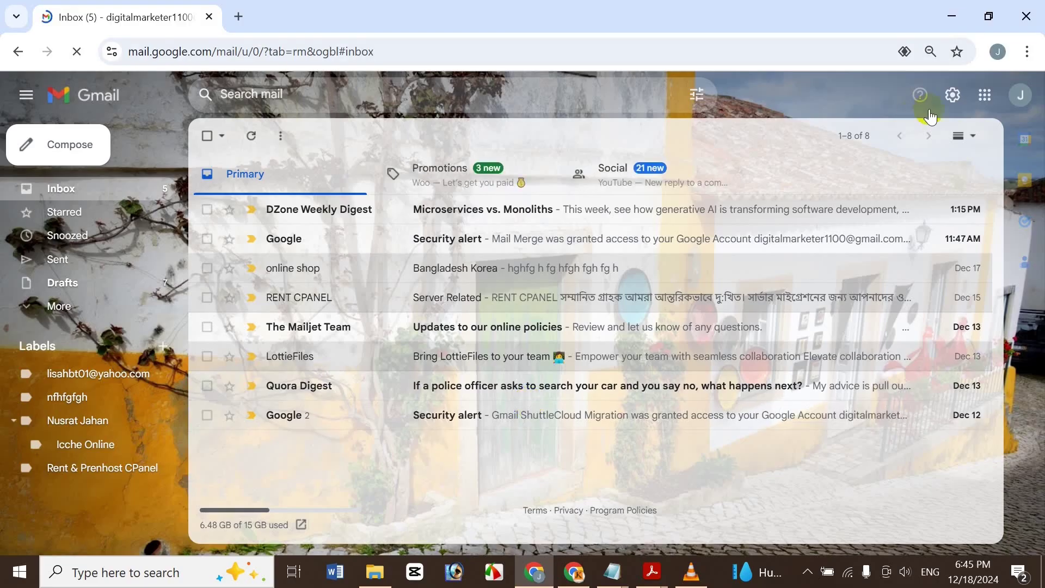
- Reopen the full settings to check the available sections, and switch to the PDF titled How To Enable & Use Custom Keyboard Shortcuts In Gmail
{"action": "left_click", "coordinate": [954, 99]}
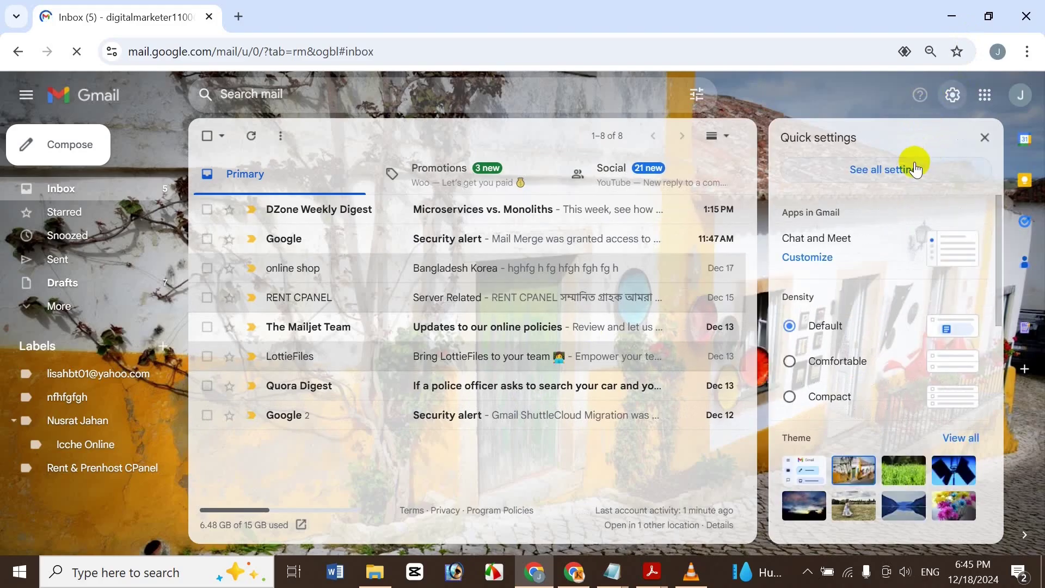
{"action": "left_click", "coordinate": [906, 170]}
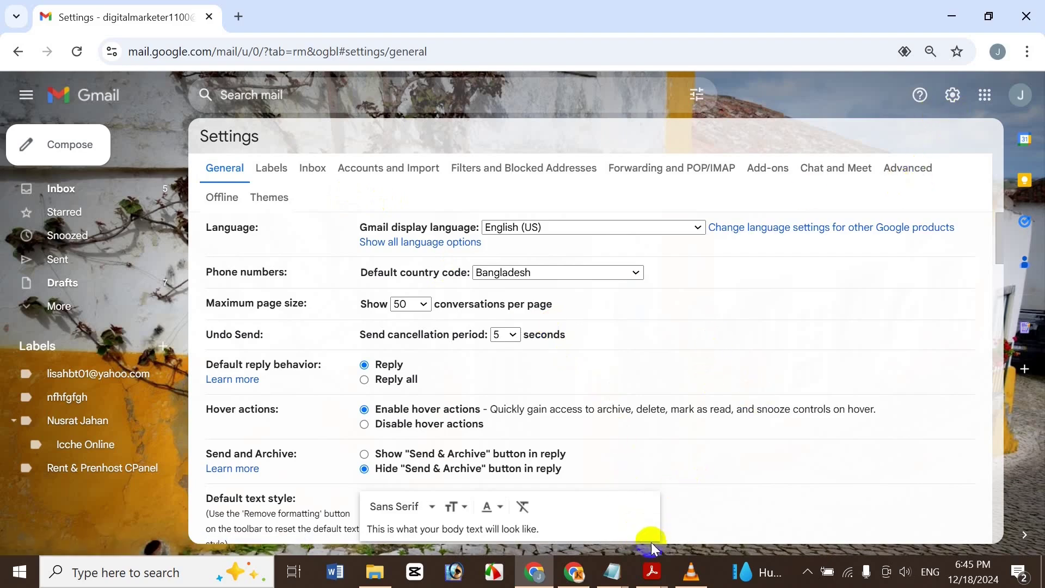
{"action": "mouse_move", "coordinate": [662, 574]}
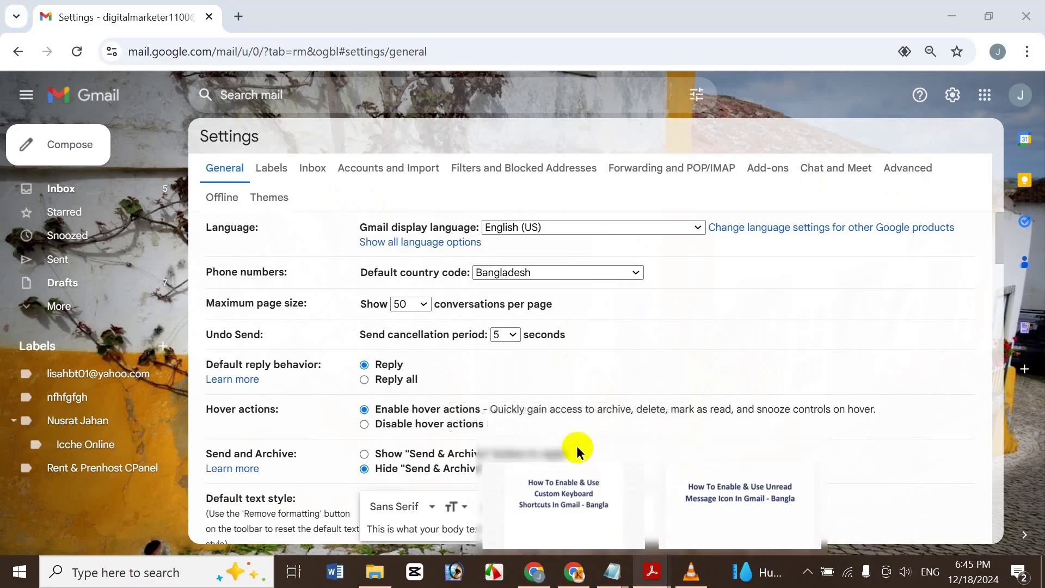
{"action": "left_click", "coordinate": [576, 446]}
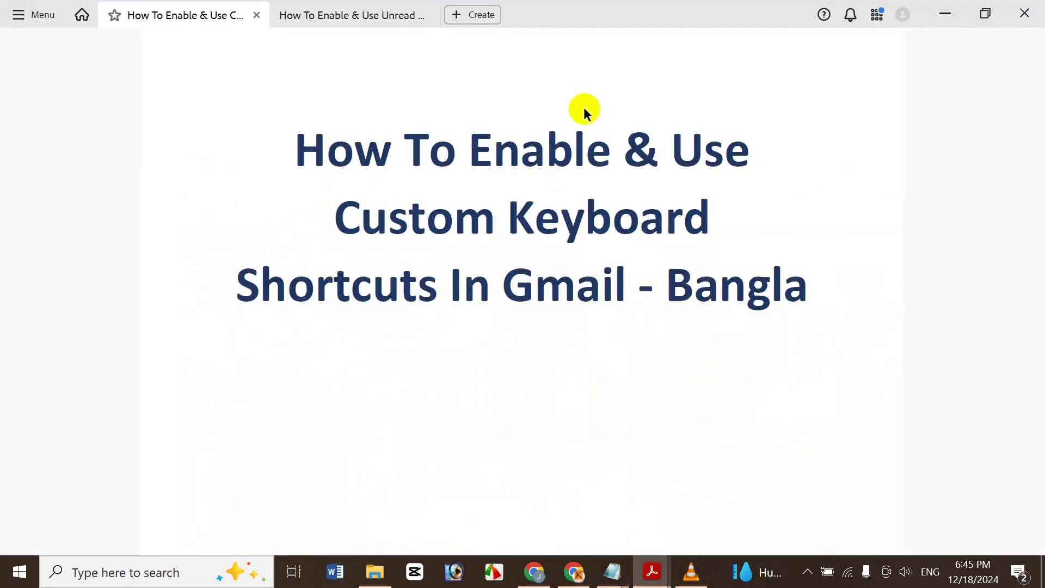
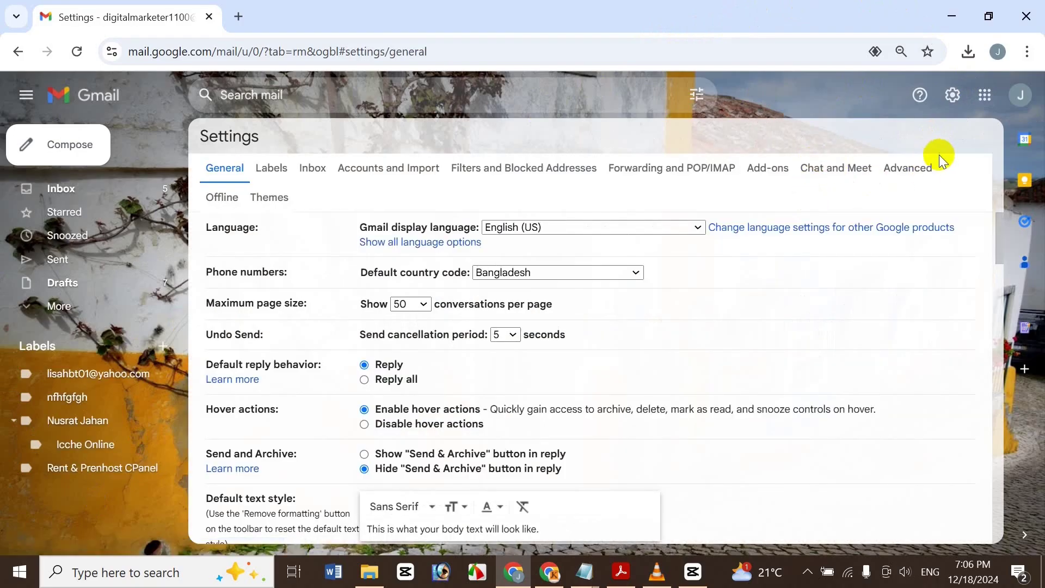
- Translate the Unread message icon description from the Advanced settings into Bengali with Google Translate in a separate tab, and return to Gmail
{"action": "left_click", "coordinate": [908, 170]}
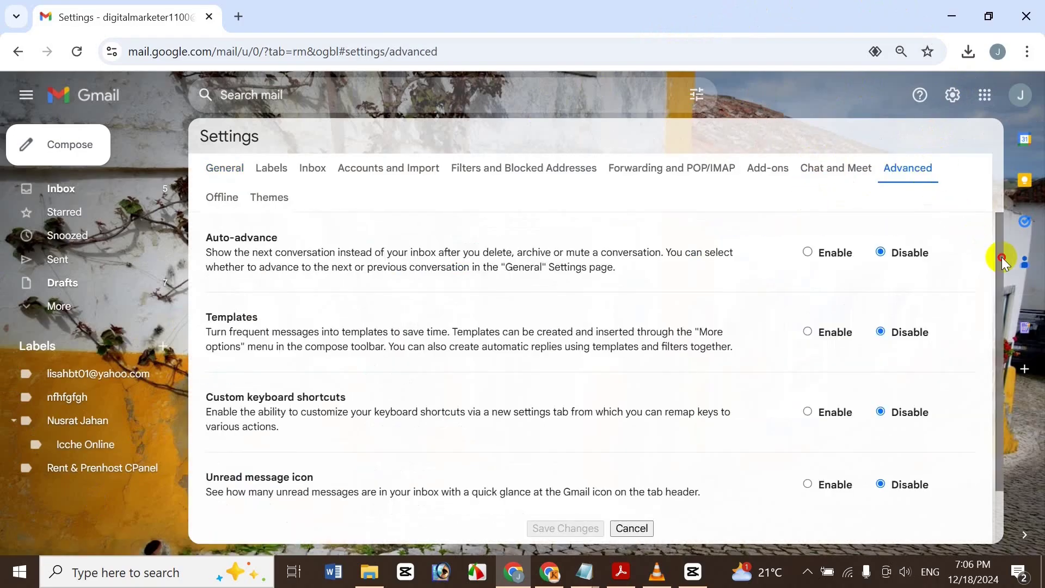
{"action": "left_click_drag", "start_coordinate": [1001, 257], "coordinate": [994, 382]}
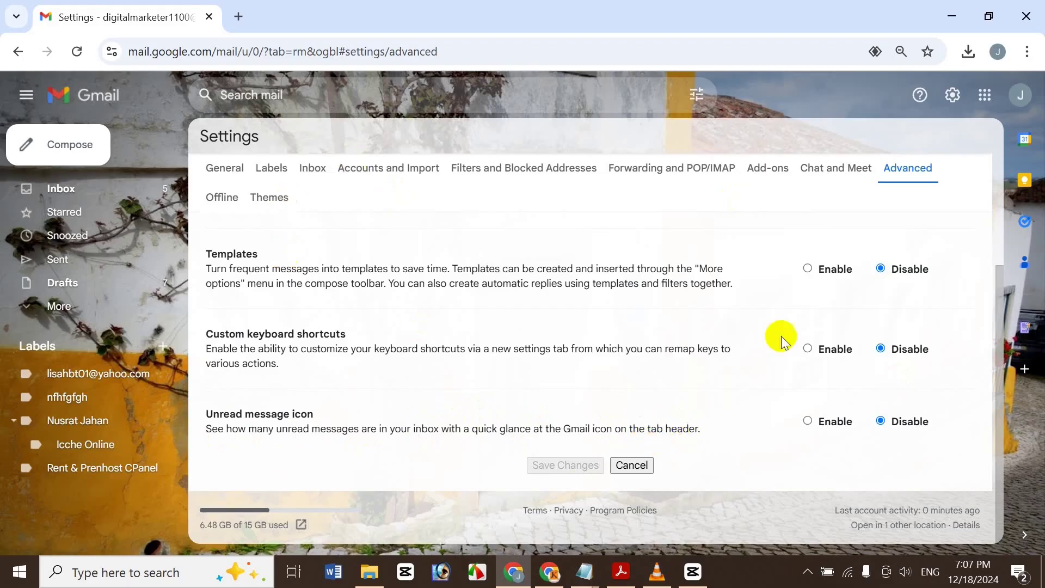
{"action": "left_click_drag", "start_coordinate": [703, 428], "coordinate": [209, 446]}
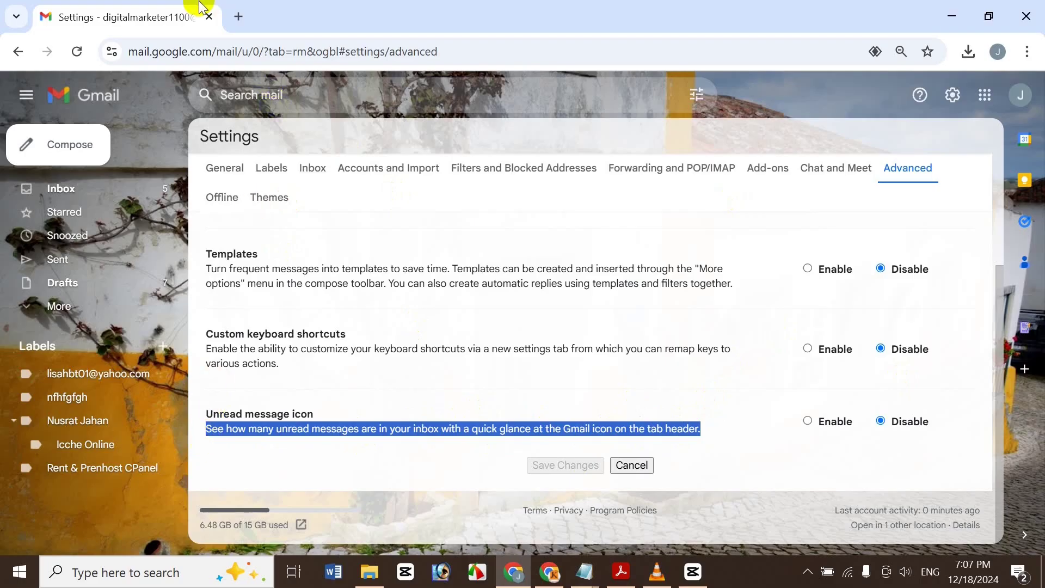
{"action": "left_click", "coordinate": [240, 20]}
{"action": "type", "text": "t"}
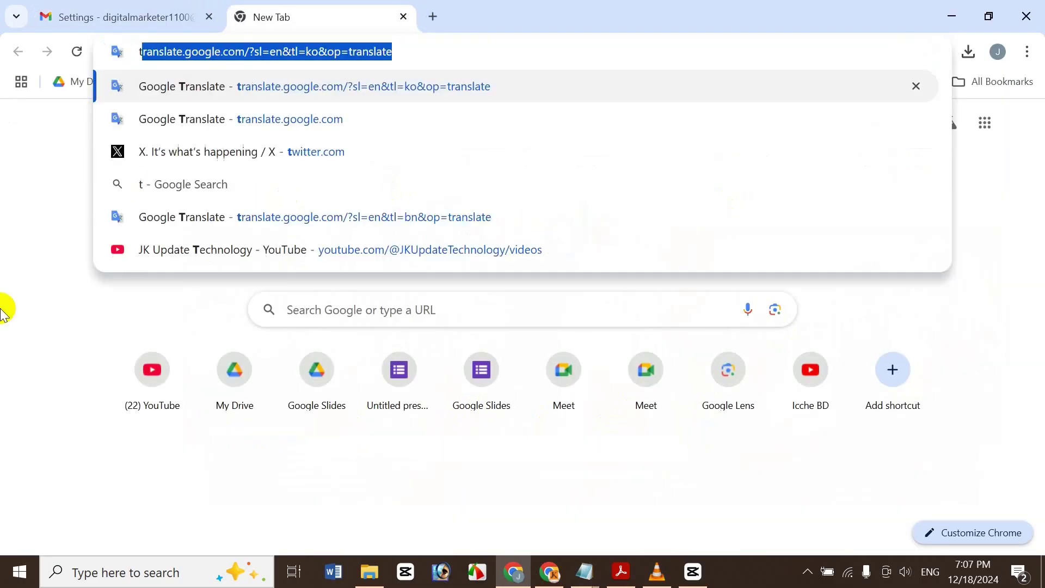
{"action": "key", "text": "Return"}
{"action": "type", "text": "See how many unread messages are in your inbox with a quick glance at the Gmail icon on the tab header."}
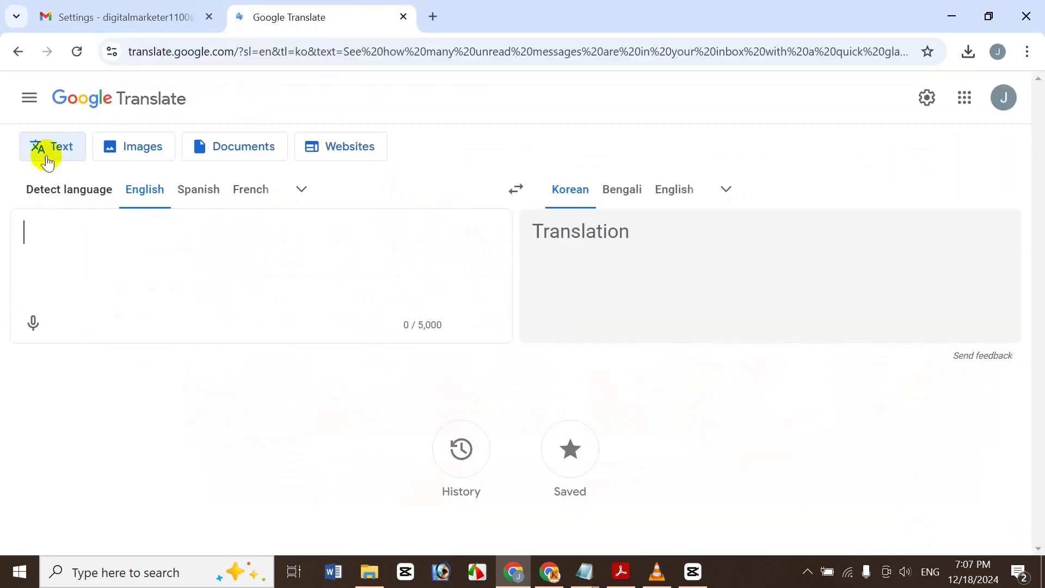
{"action": "left_click", "coordinate": [602, 193]}
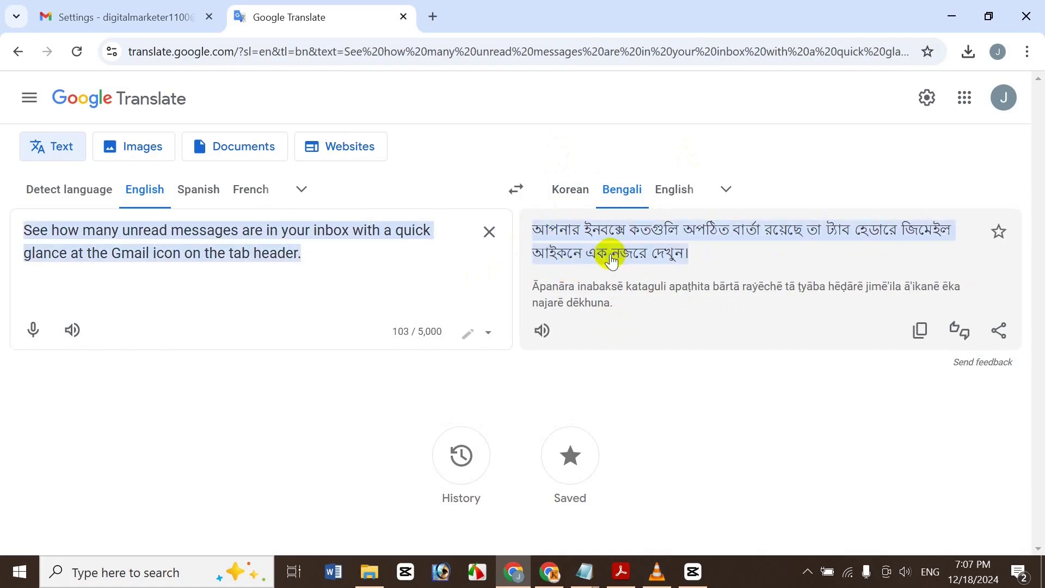
{"action": "left_click", "coordinate": [403, 17]}
- Enable the Unread message icon in the Advanced settings and save the changes
{"action": "left_click", "coordinate": [417, 395]}
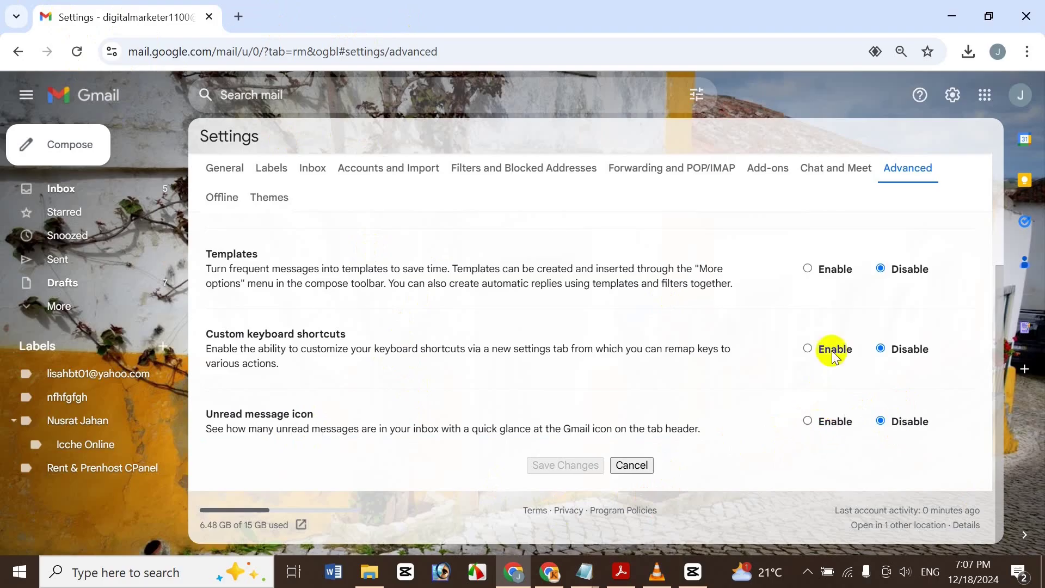
{"action": "left_click", "coordinate": [807, 420]}
{"action": "left_click", "coordinate": [566, 465]}
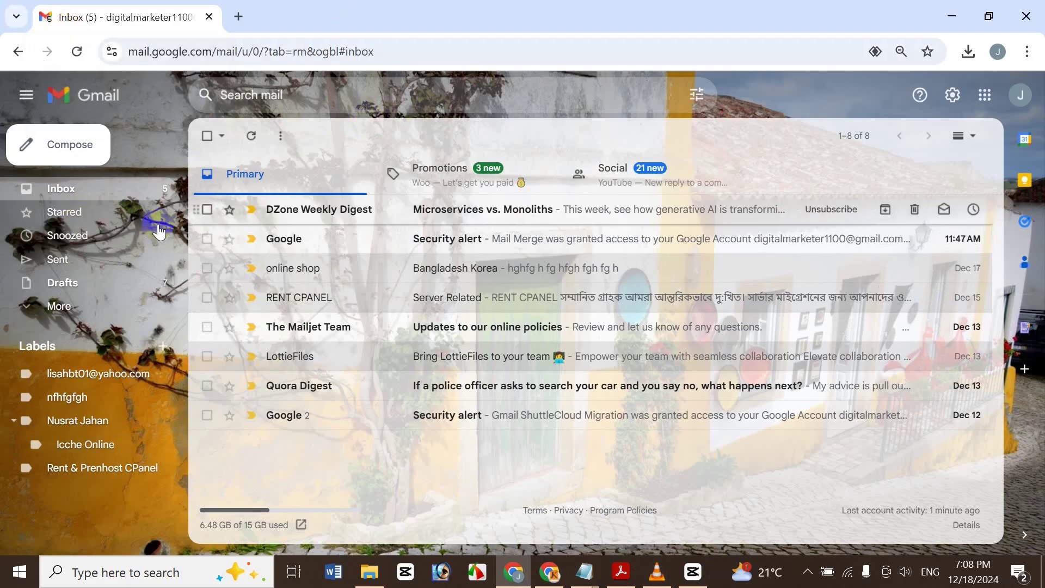
- Select all conversations in the Primary inbox, mark them as read, and mark them as unread again
{"action": "left_click", "coordinate": [207, 135]}
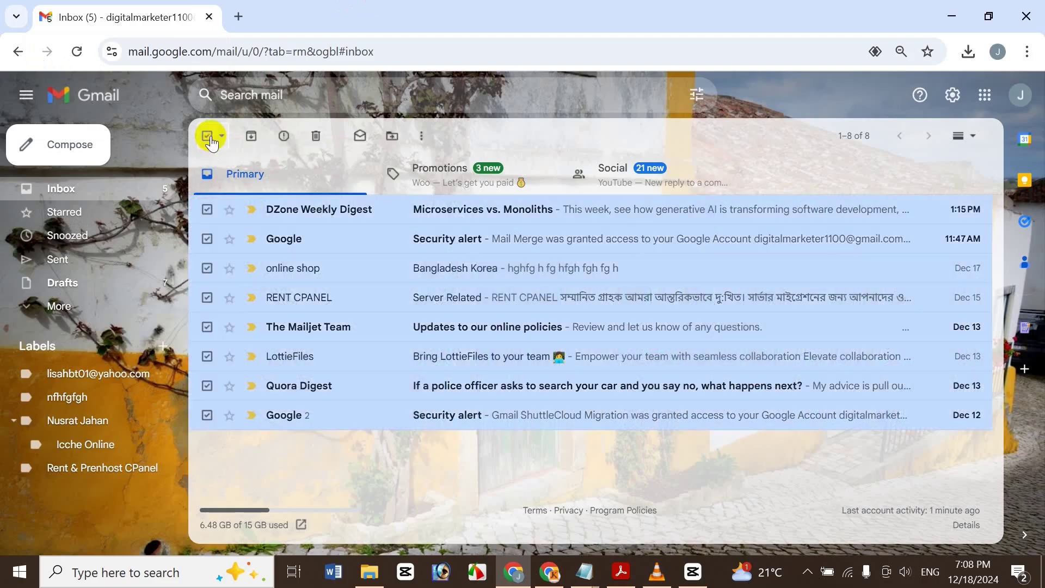
{"action": "left_click", "coordinate": [358, 136]}
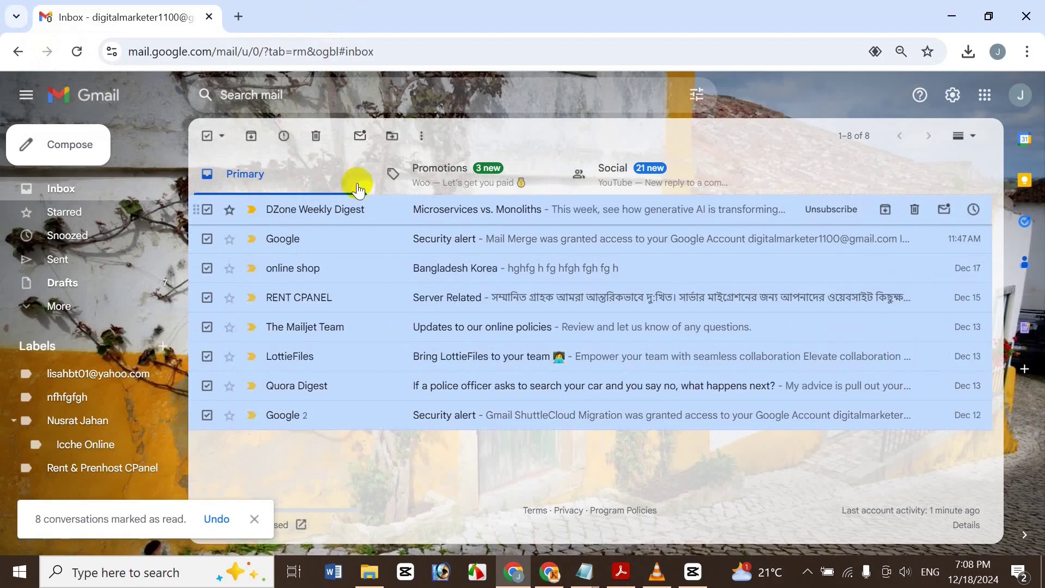
{"action": "left_click", "coordinate": [360, 138]}
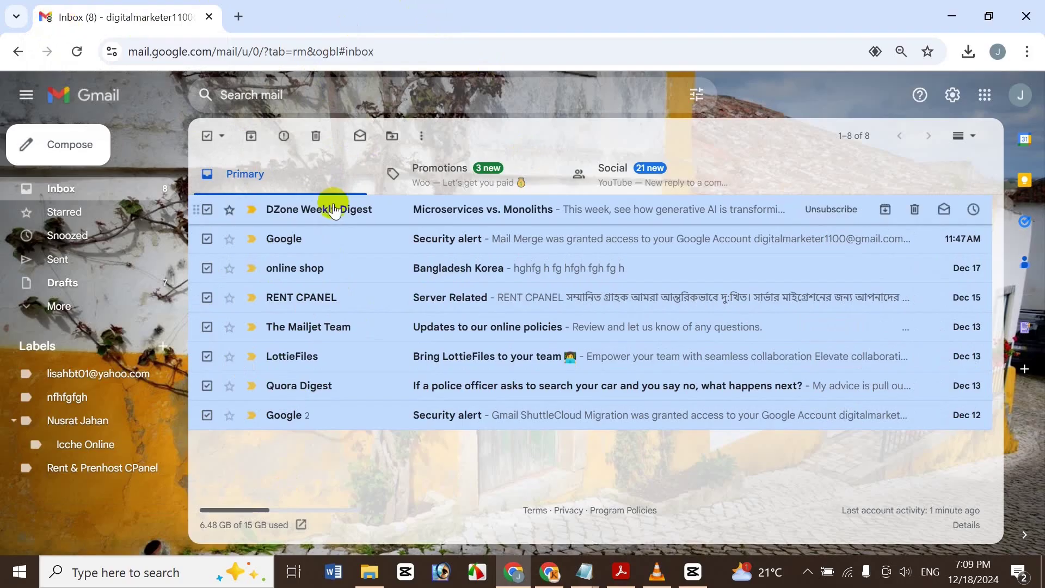
- Pin the Gmail inbox tab in the browser
{"action": "mouse_move", "coordinate": [334, 210]}
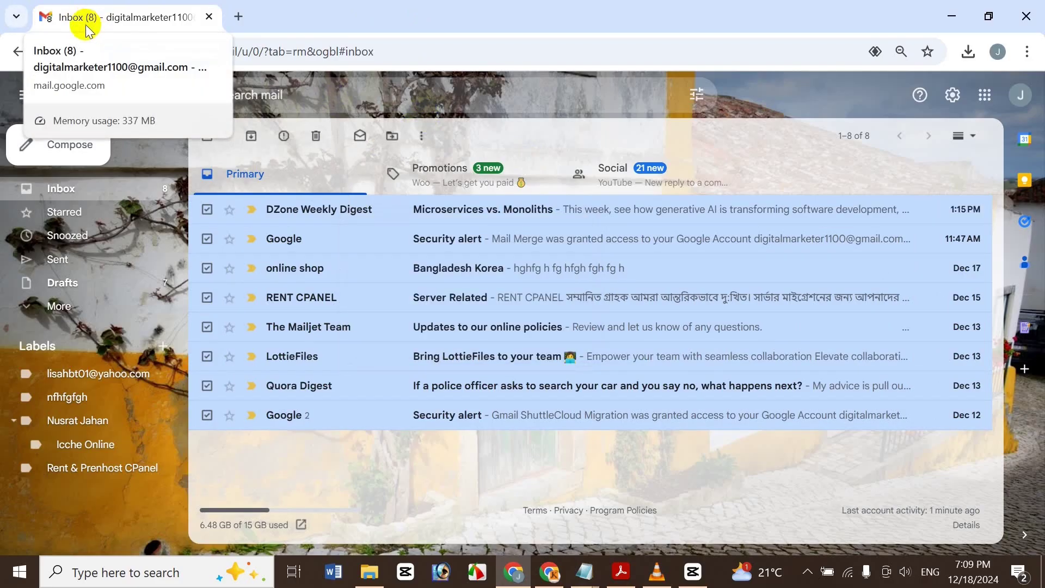
{"action": "right_click", "coordinate": [51, 21]}
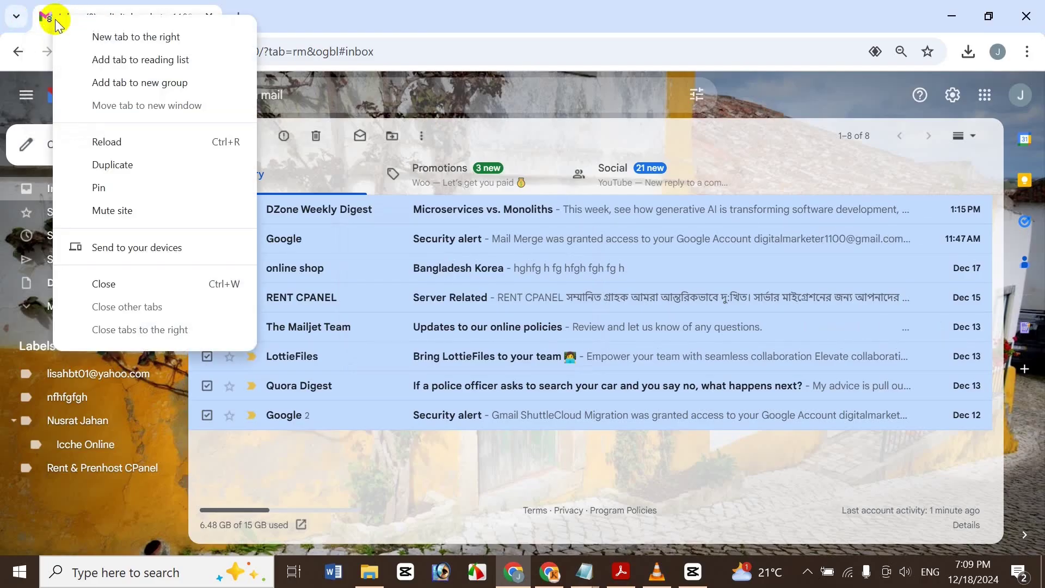
{"action": "left_click", "coordinate": [107, 194]}
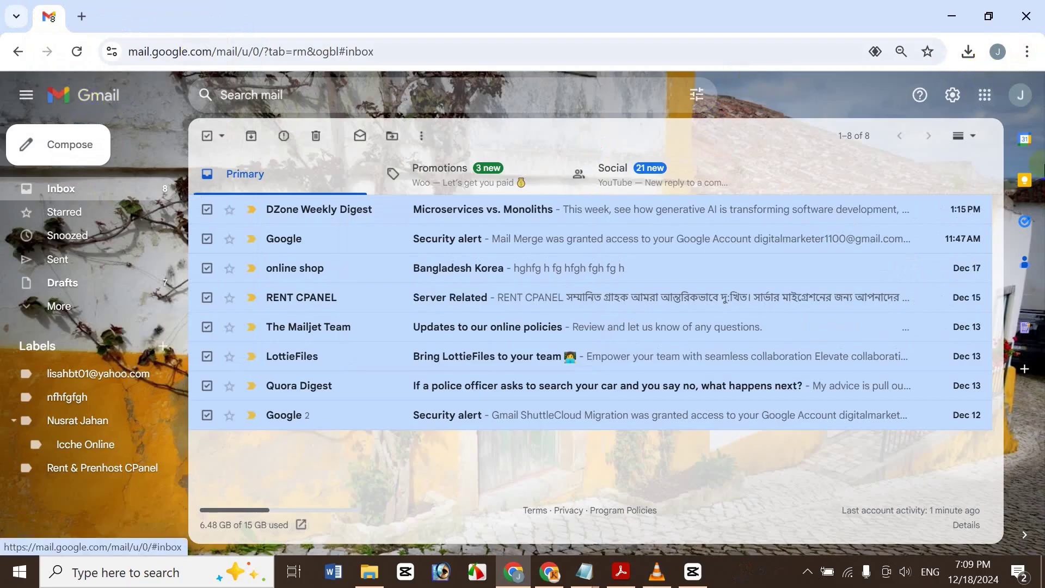
- Disable the Unread message icon in the Advanced settings, save the changes, and unpin the Gmail browser tab
{"action": "left_click", "coordinate": [953, 97]}
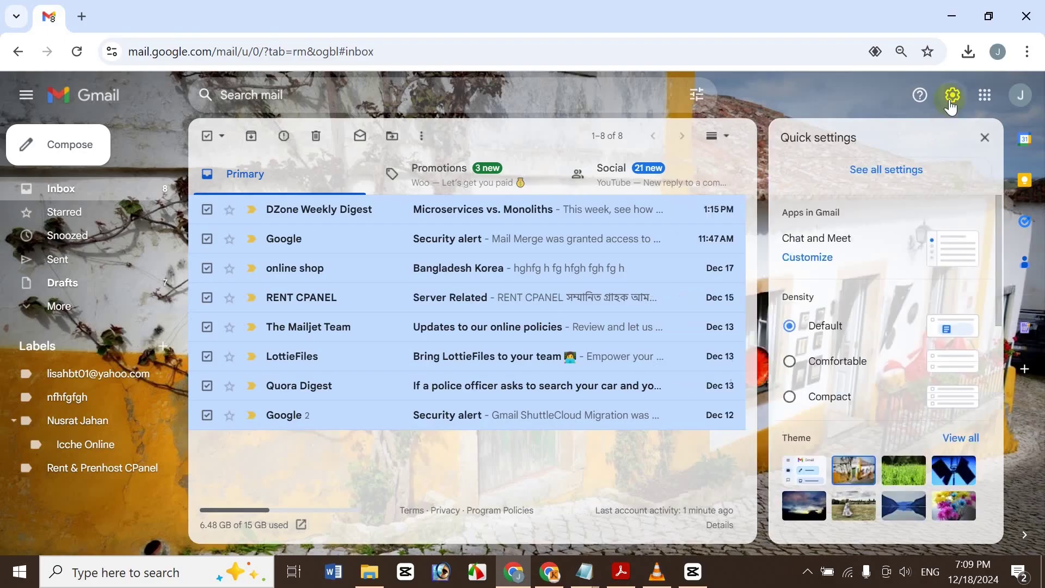
{"action": "left_click", "coordinate": [912, 172]}
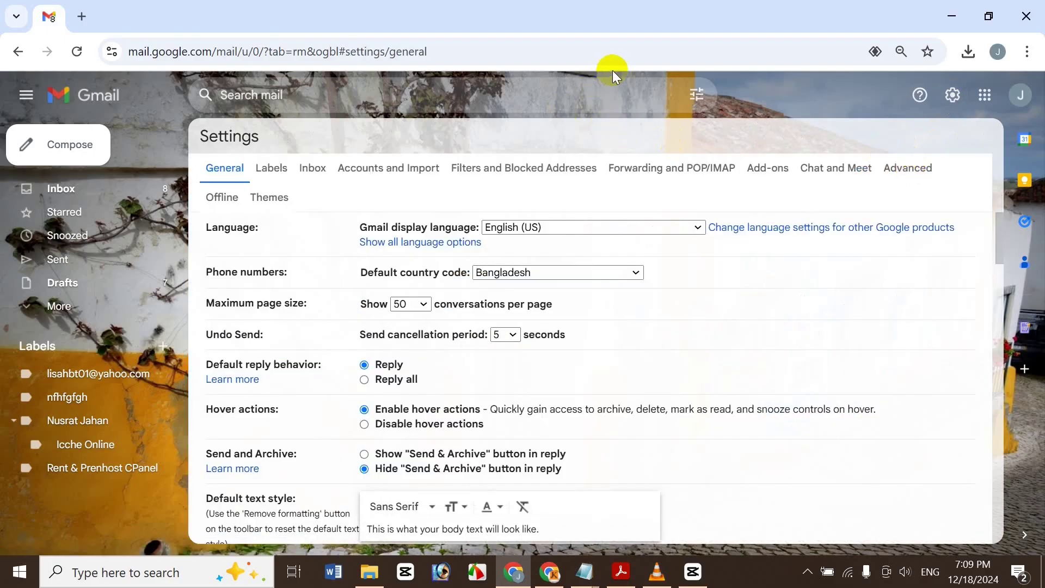
{"action": "left_click", "coordinate": [900, 168]}
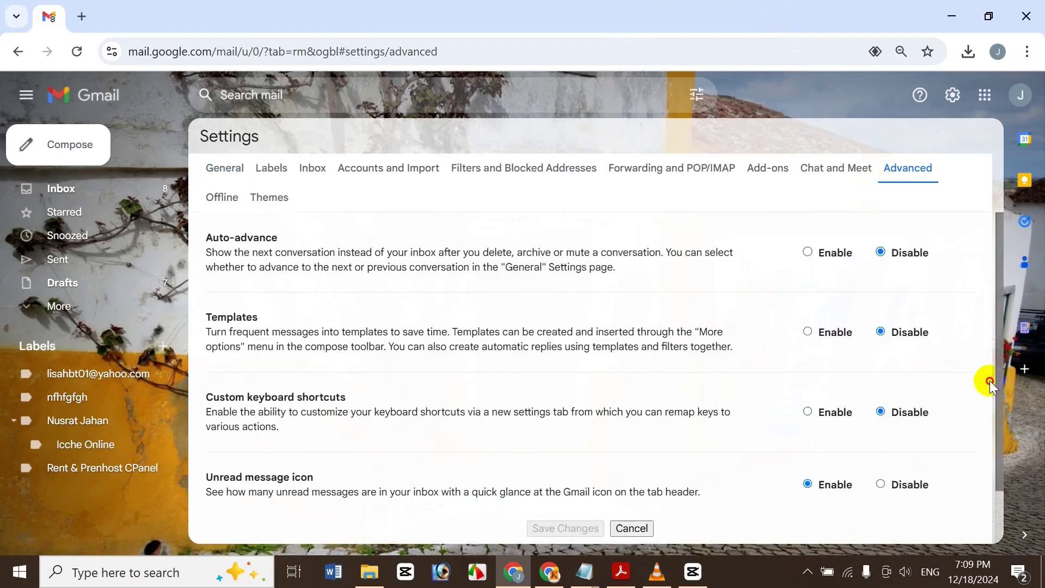
{"action": "scroll", "coordinate": [977, 409], "scroll_direction": "down", "scroll_amount": 1}
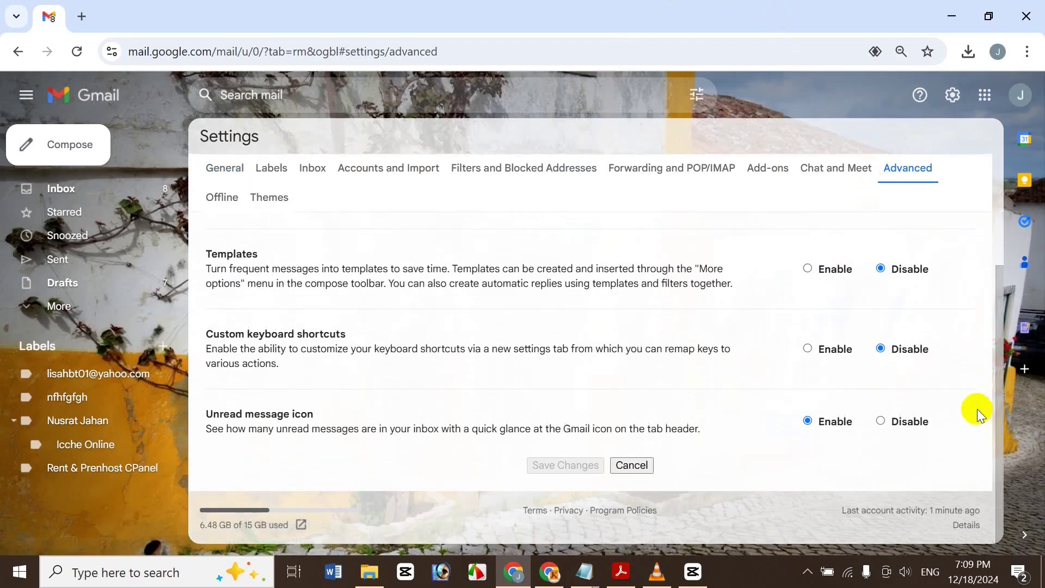
{"action": "left_click", "coordinate": [884, 423]}
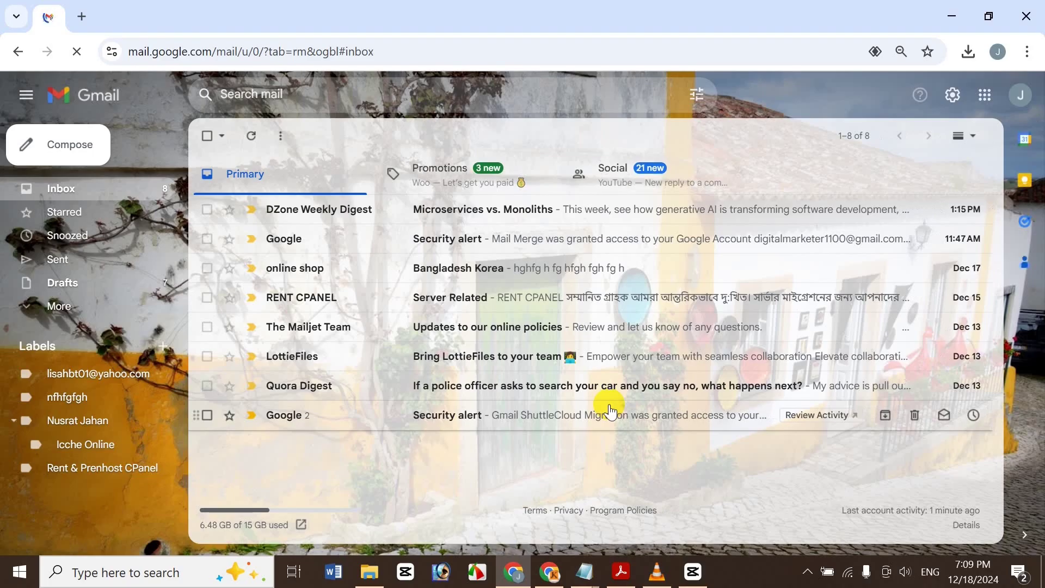
{"action": "right_click", "coordinate": [52, 20]}
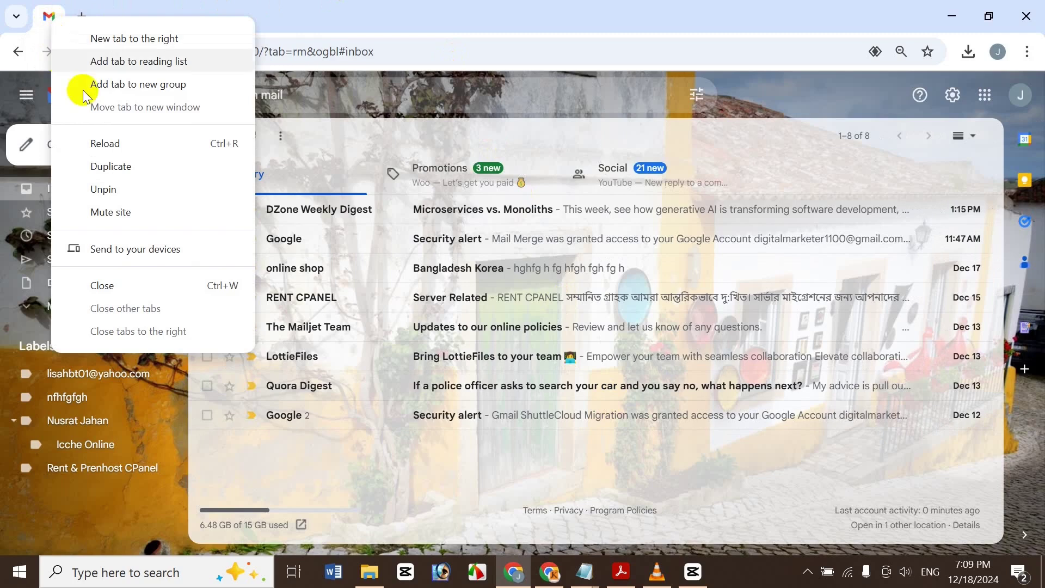
{"action": "left_click", "coordinate": [172, 194]}
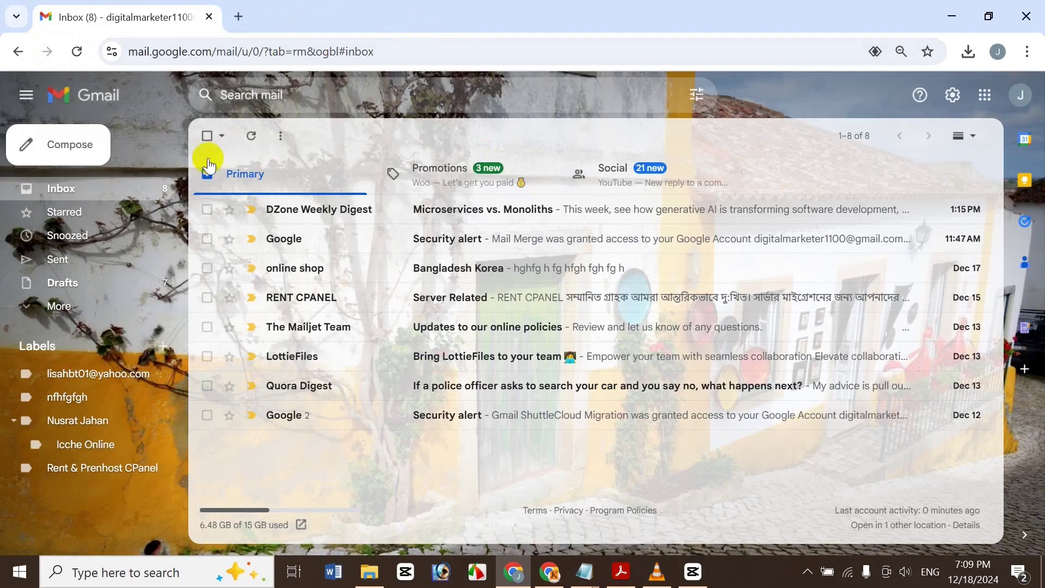
- Toggle all Primary inbox conversations to read and back to unread with the unread message icon disabled
{"action": "left_click", "coordinate": [208, 136]}
{"action": "left_click", "coordinate": [360, 137]}
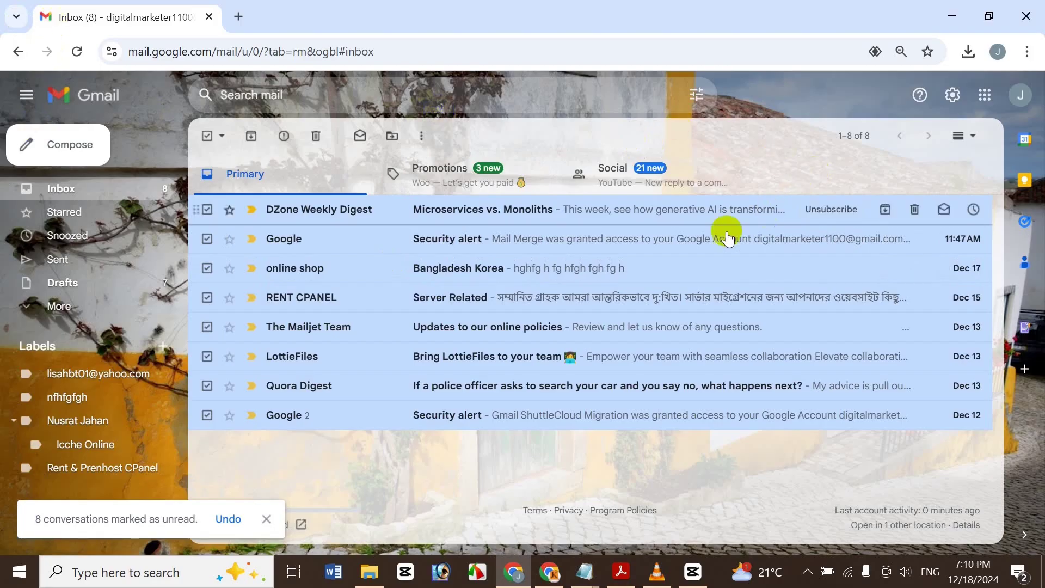
- Open the Dec 12 Google Security alert, return to the inbox, and switch to the PDF about the Unread Message Icon
{"action": "left_click", "coordinate": [345, 422]}
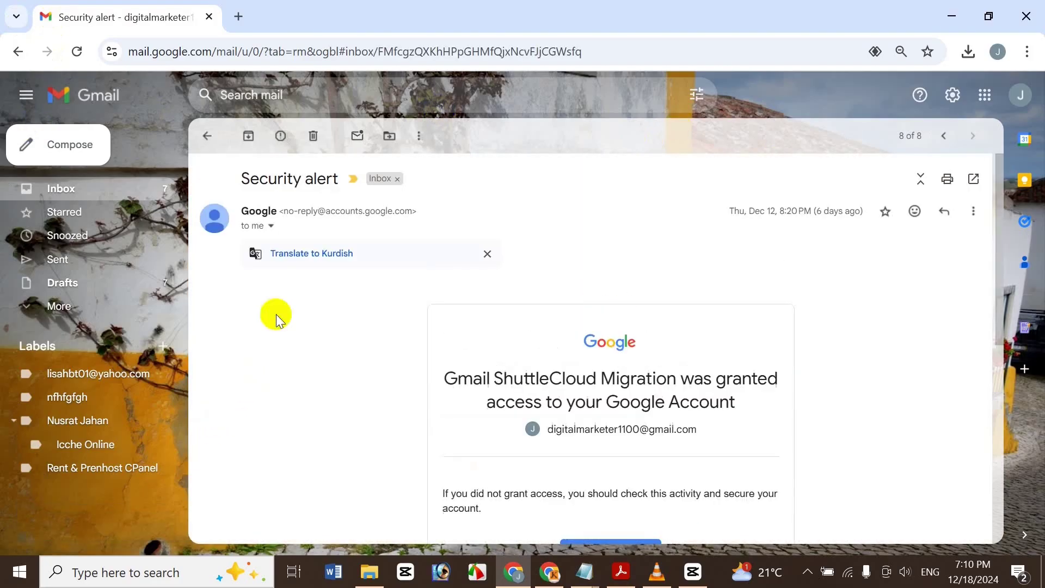
{"action": "left_click", "coordinate": [71, 201]}
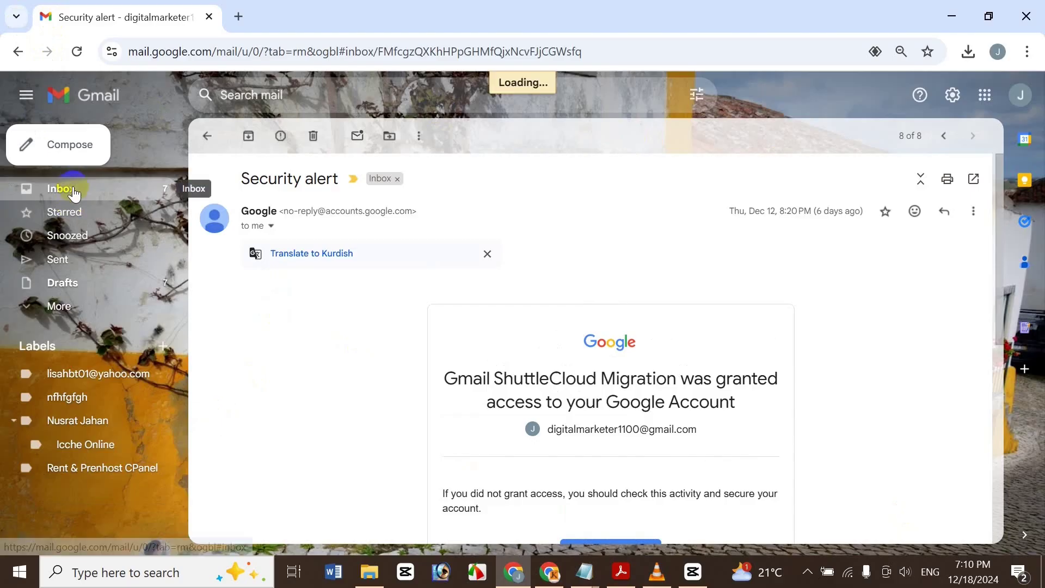
{"action": "left_click", "coordinate": [69, 191]}
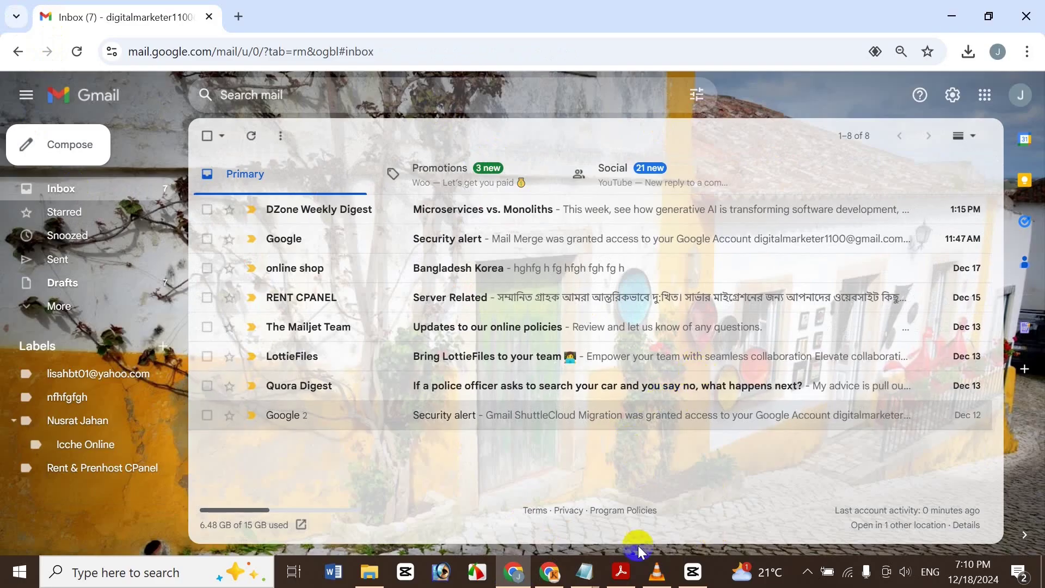
{"action": "left_click", "coordinate": [624, 578]}
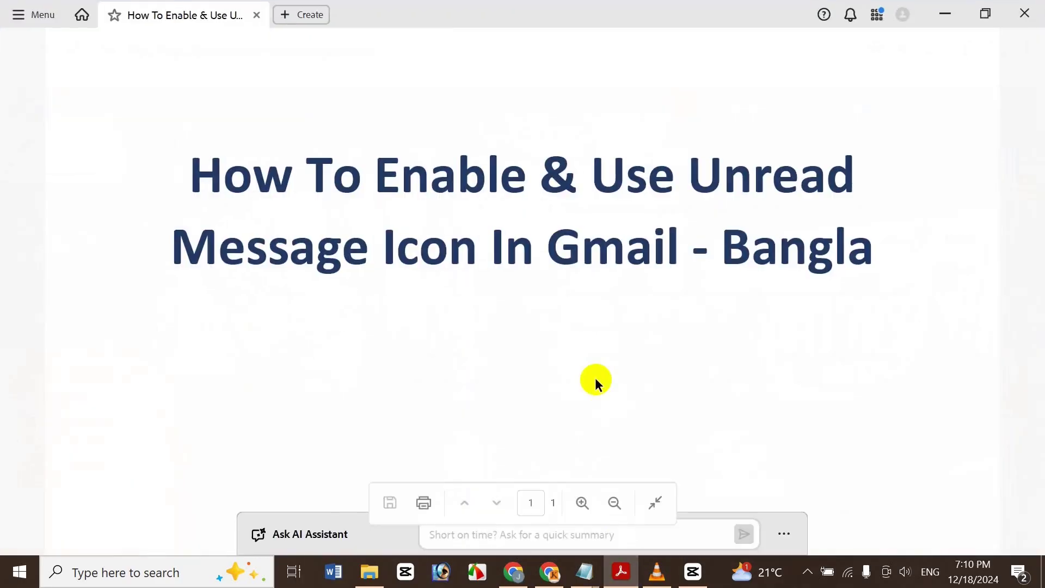